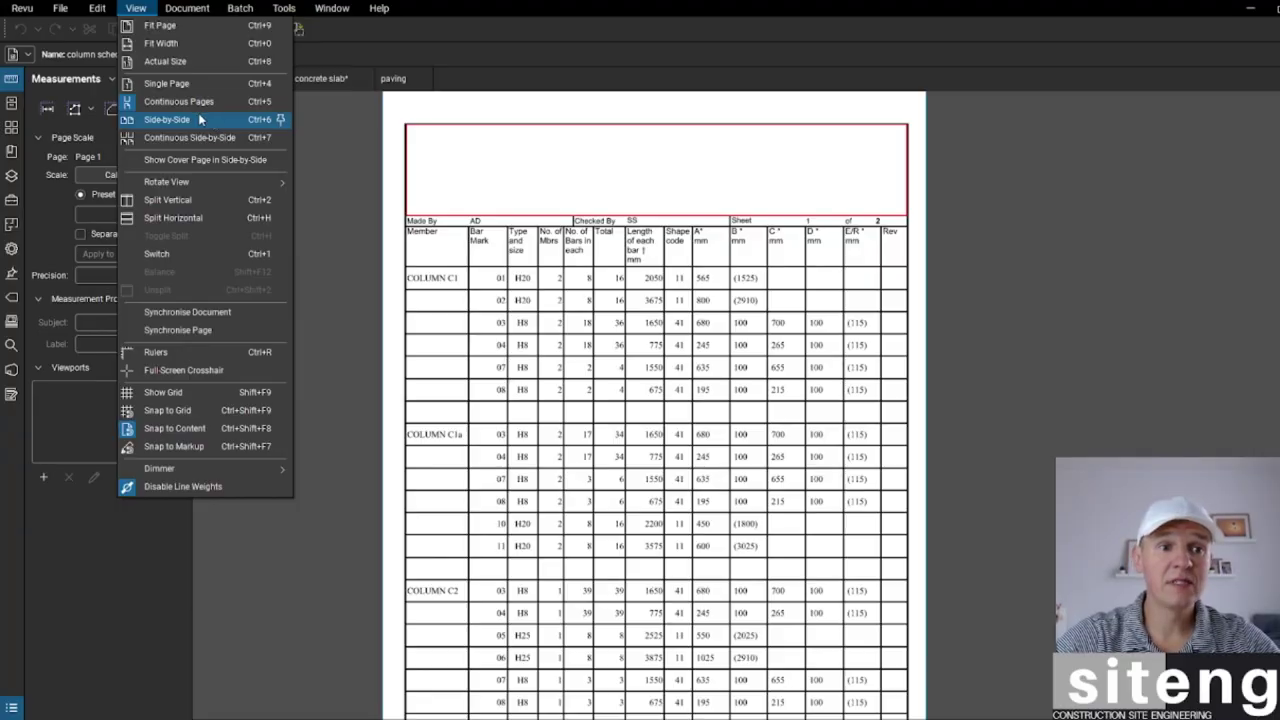
click(200, 119)
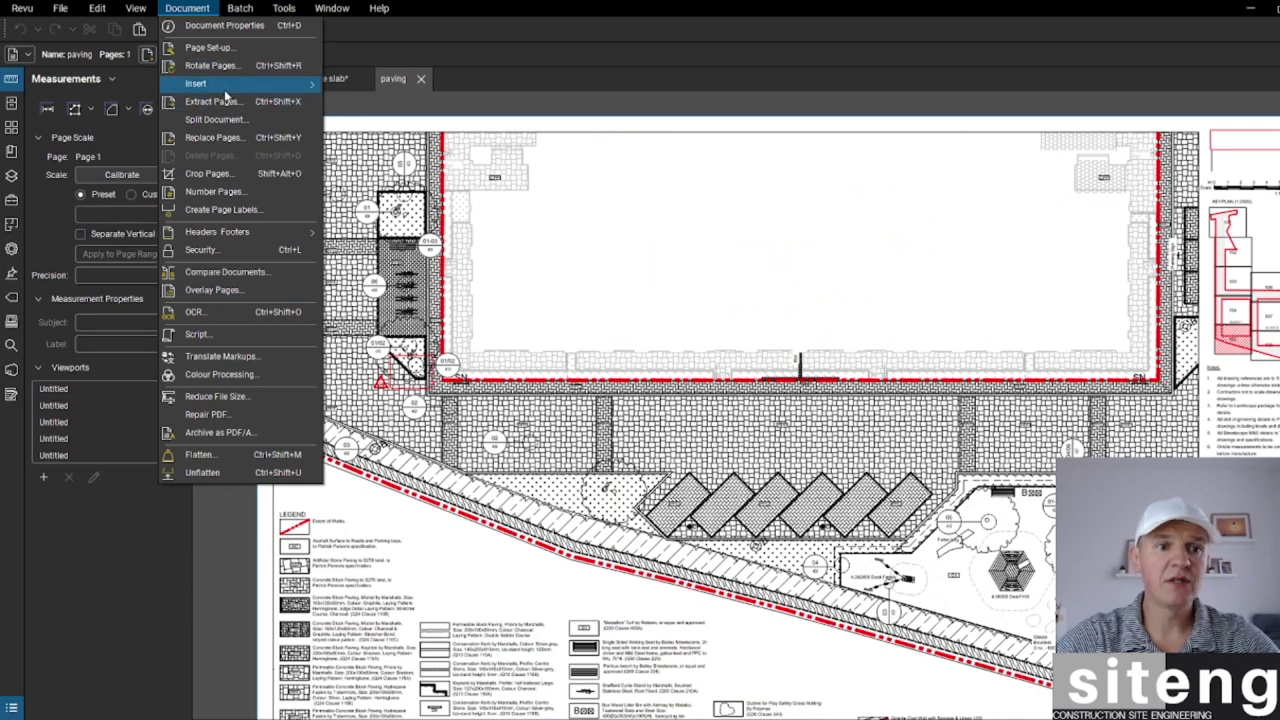
mouse_move(273, 84)
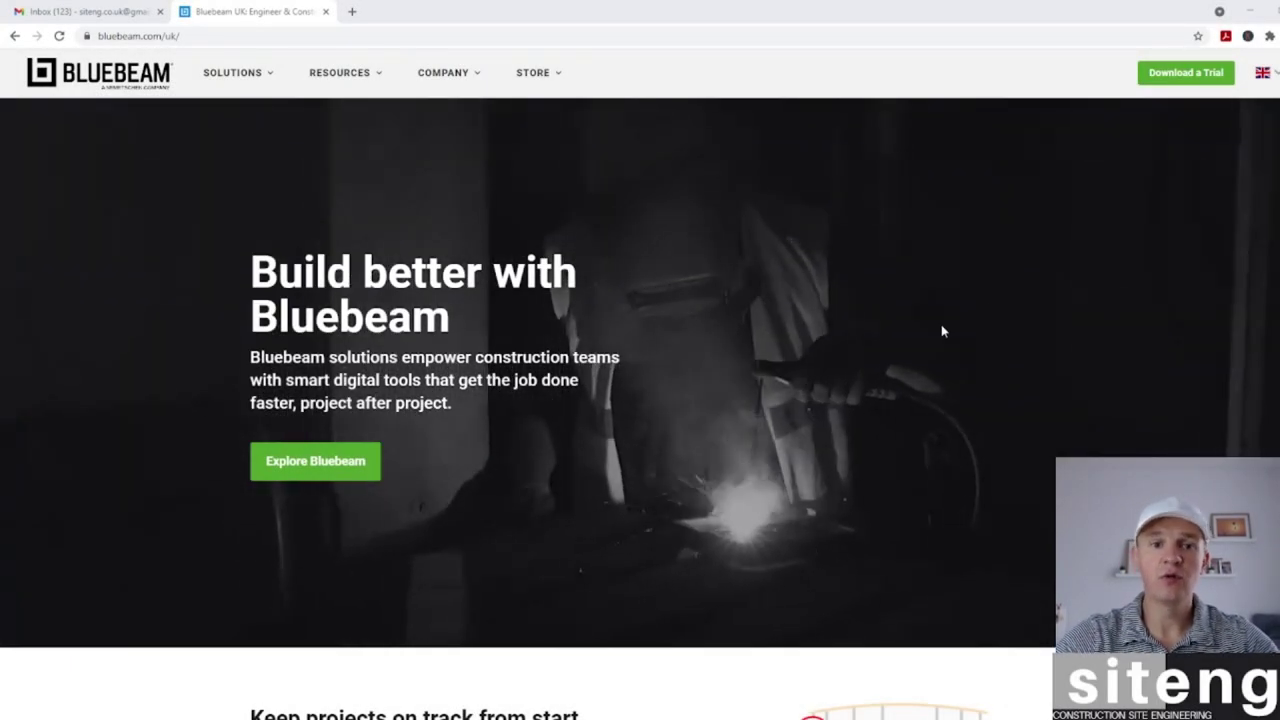
- Open the free trial download page from the Bluebeam UK homepage
scroll(941, 331, down, 5)
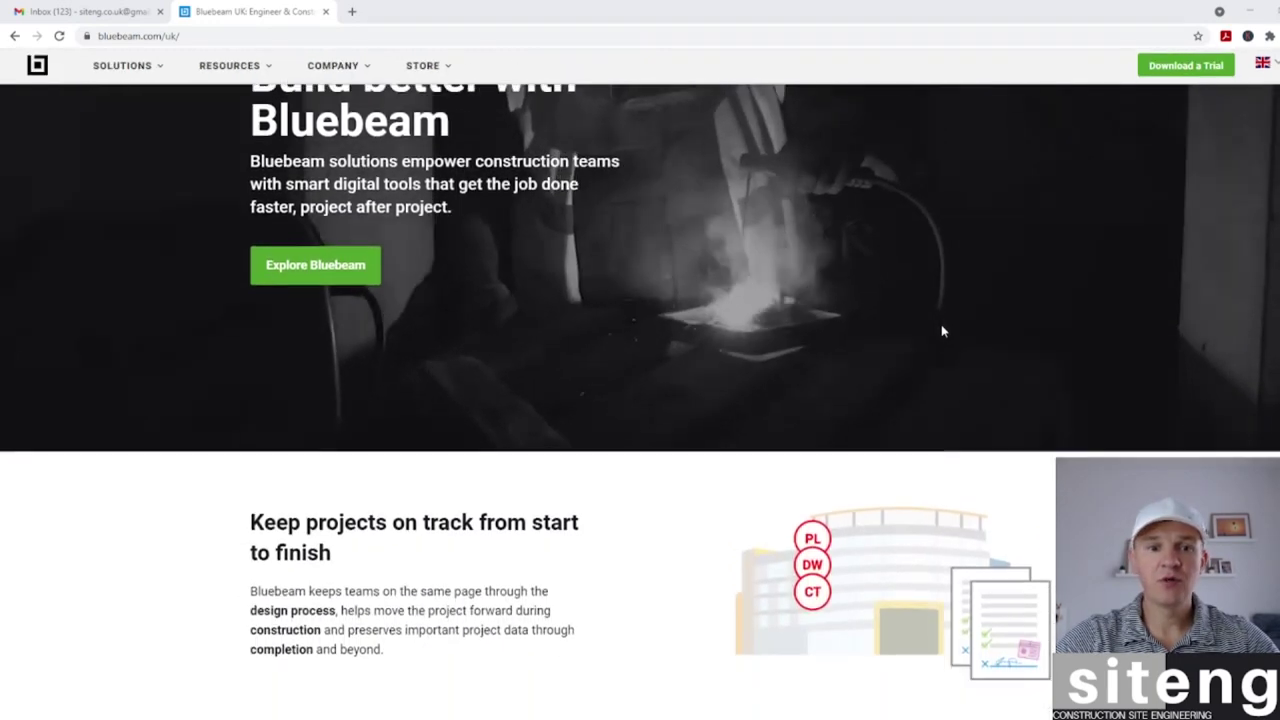
scroll(941, 331, up, 5)
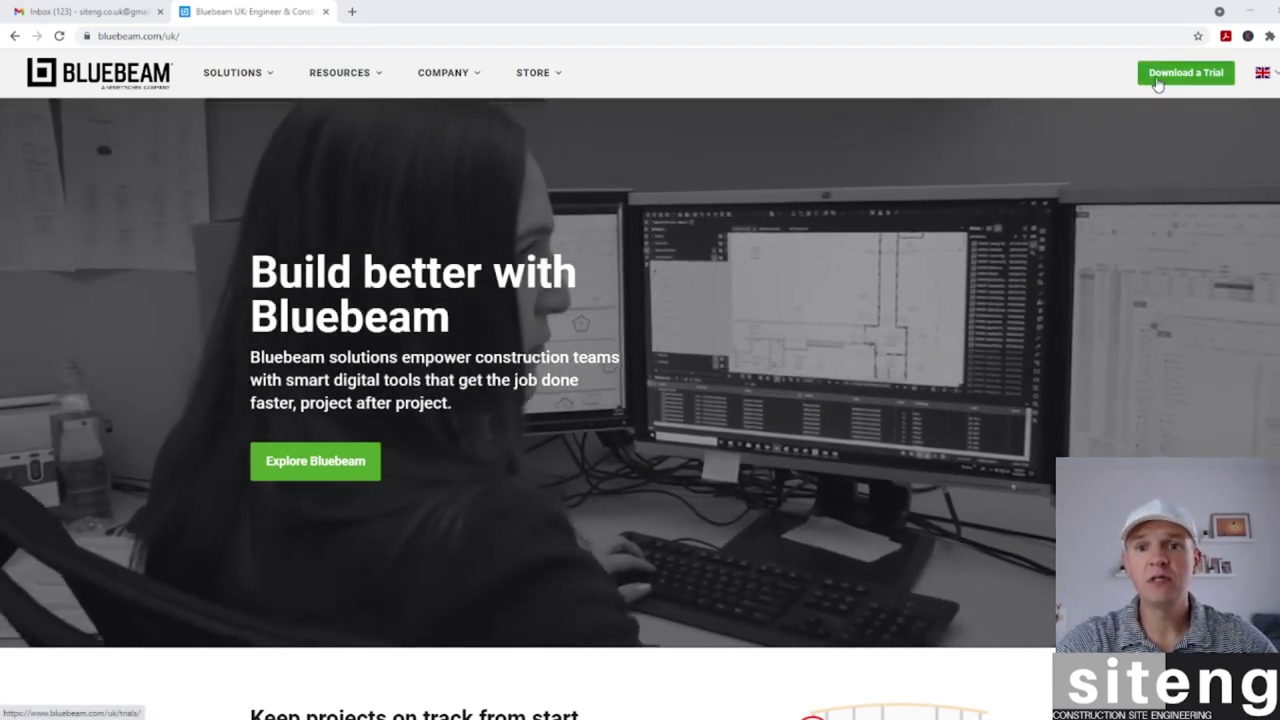
click(1158, 84)
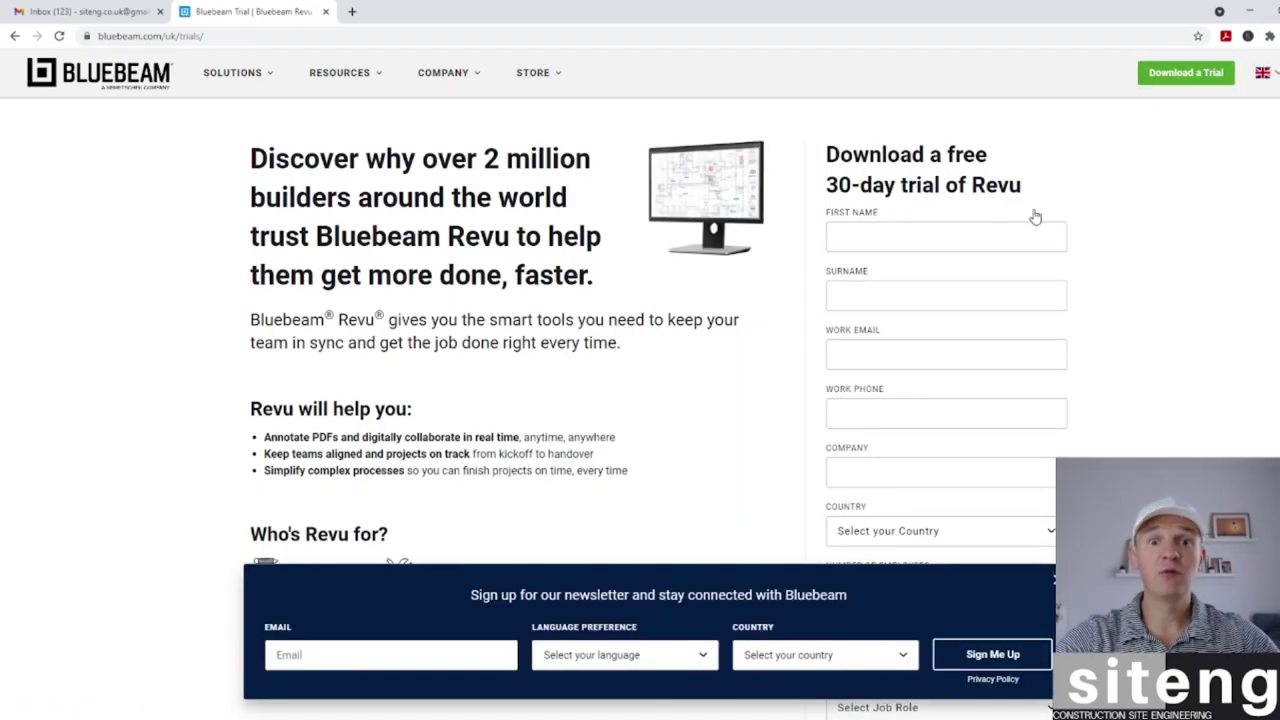
- Examine the 30-day Revu trial form and the details it requires for the download
scroll(1035, 217, down, 2)
scroll(1035, 217, up, 2)
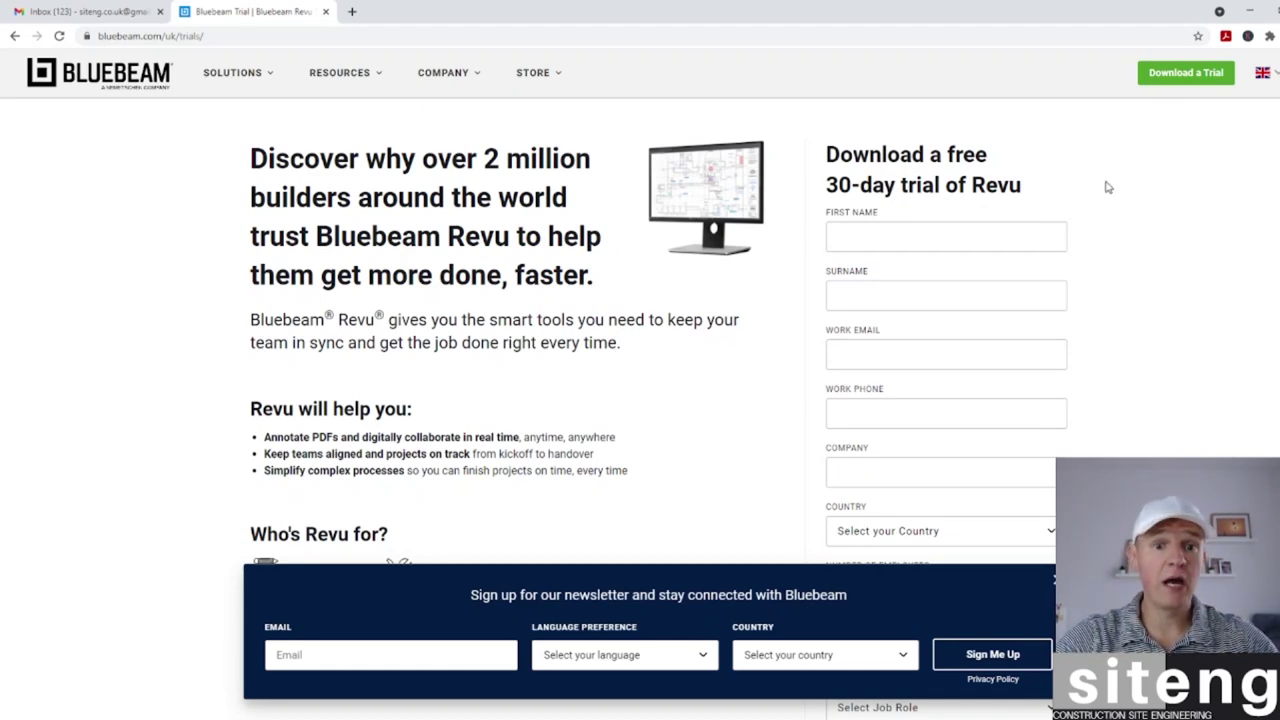
scroll(1106, 186, down, 3)
scroll(1107, 187, up, 3)
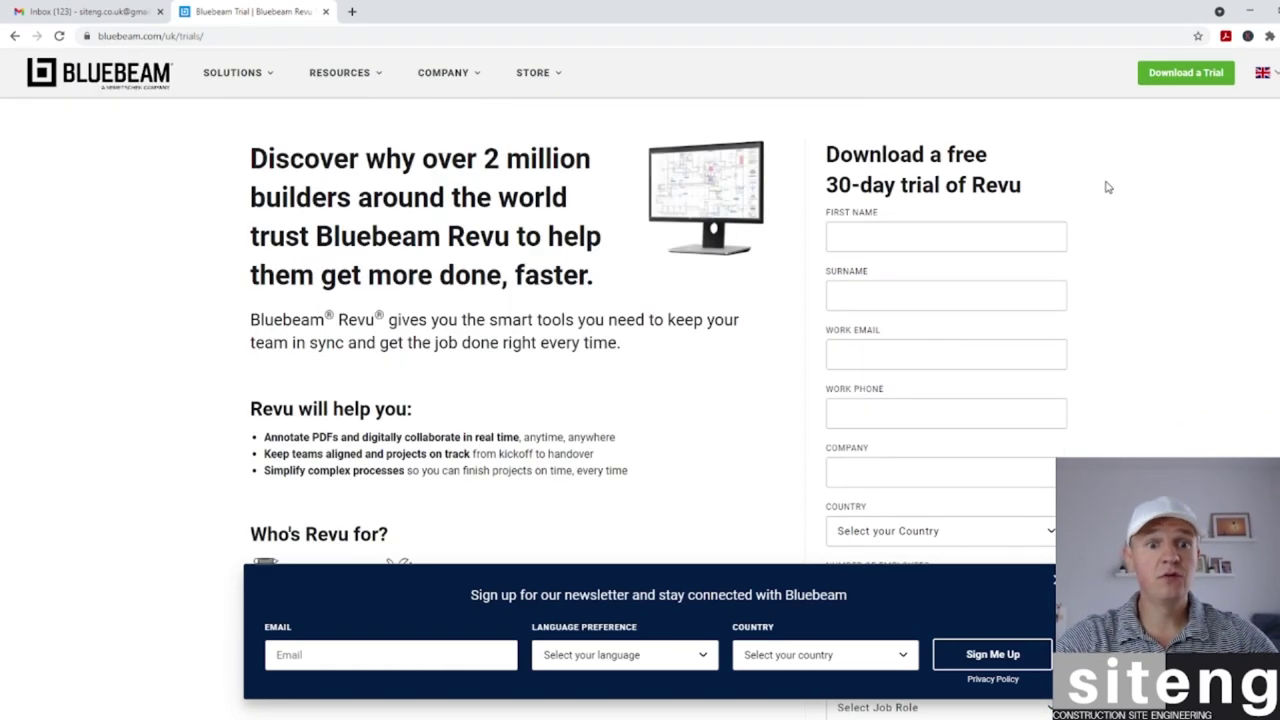
scroll(1118, 169, down, 2)
scroll(1120, 169, up, 2)
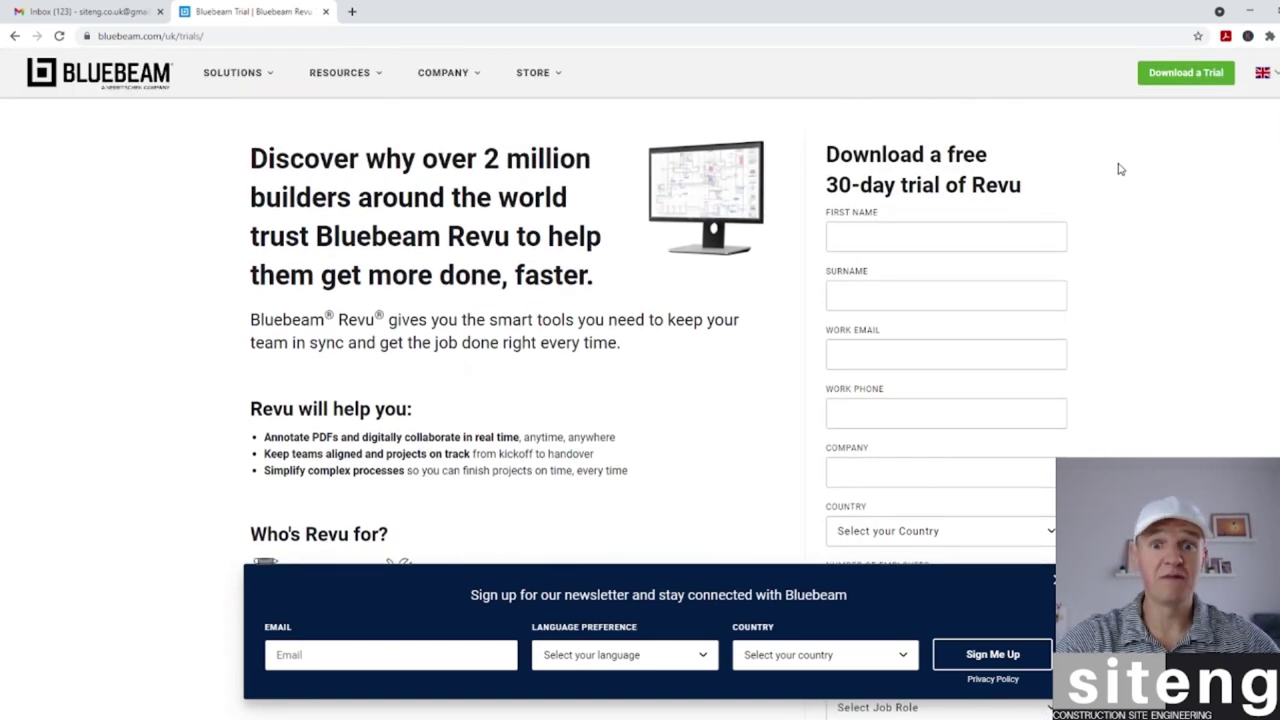
scroll(1120, 169, down, 3)
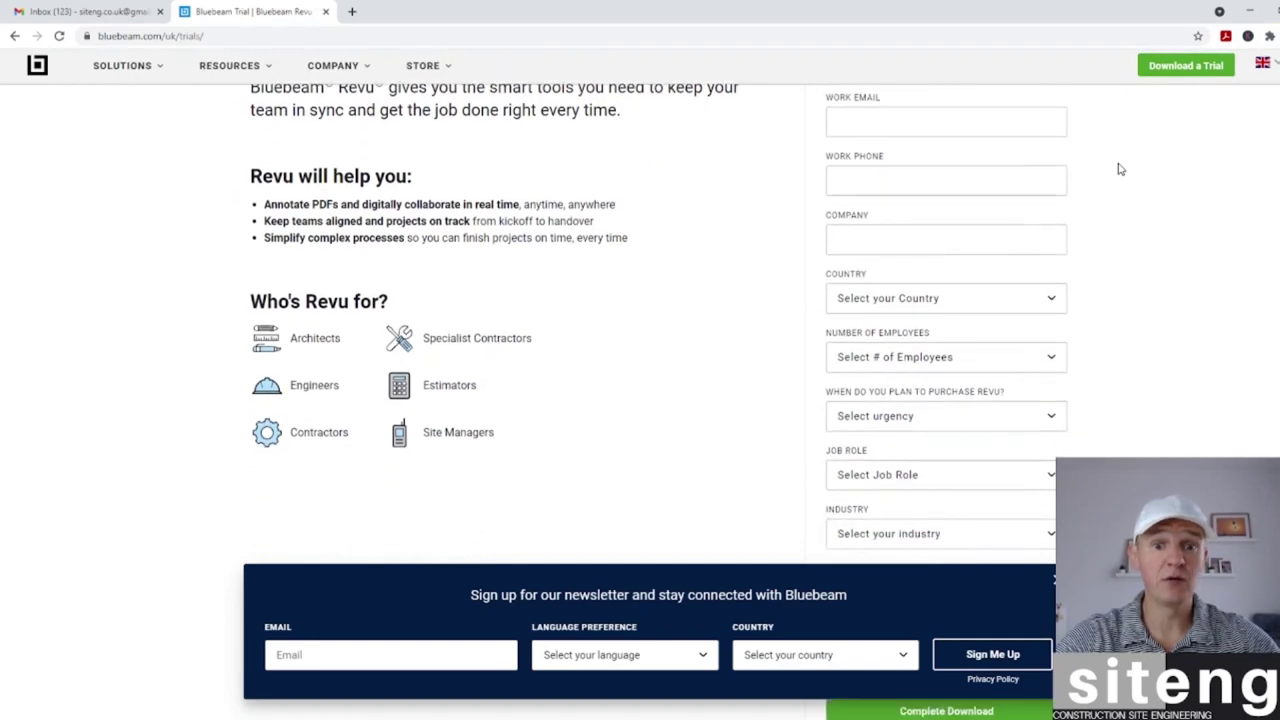
scroll(1120, 169, up, 2)
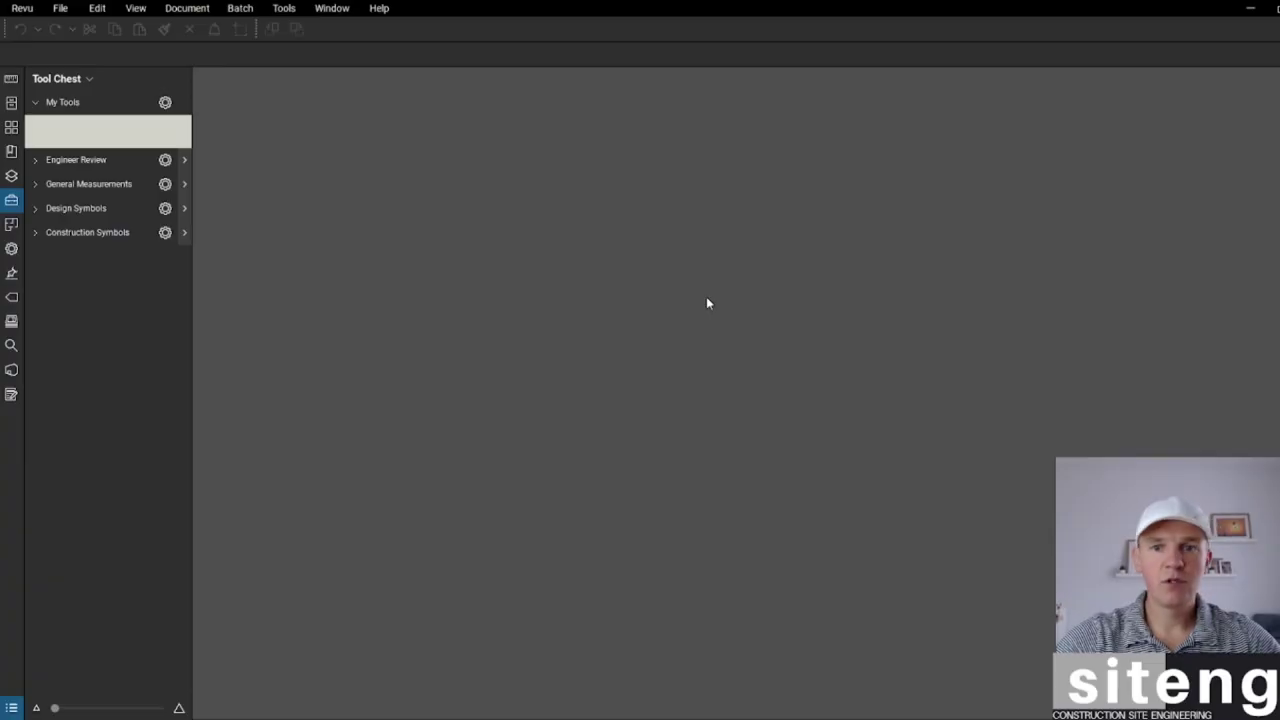
- Switch to Bluebeam Revu, show the Measurements panel and open the column schedule PDF
key(alt+u)
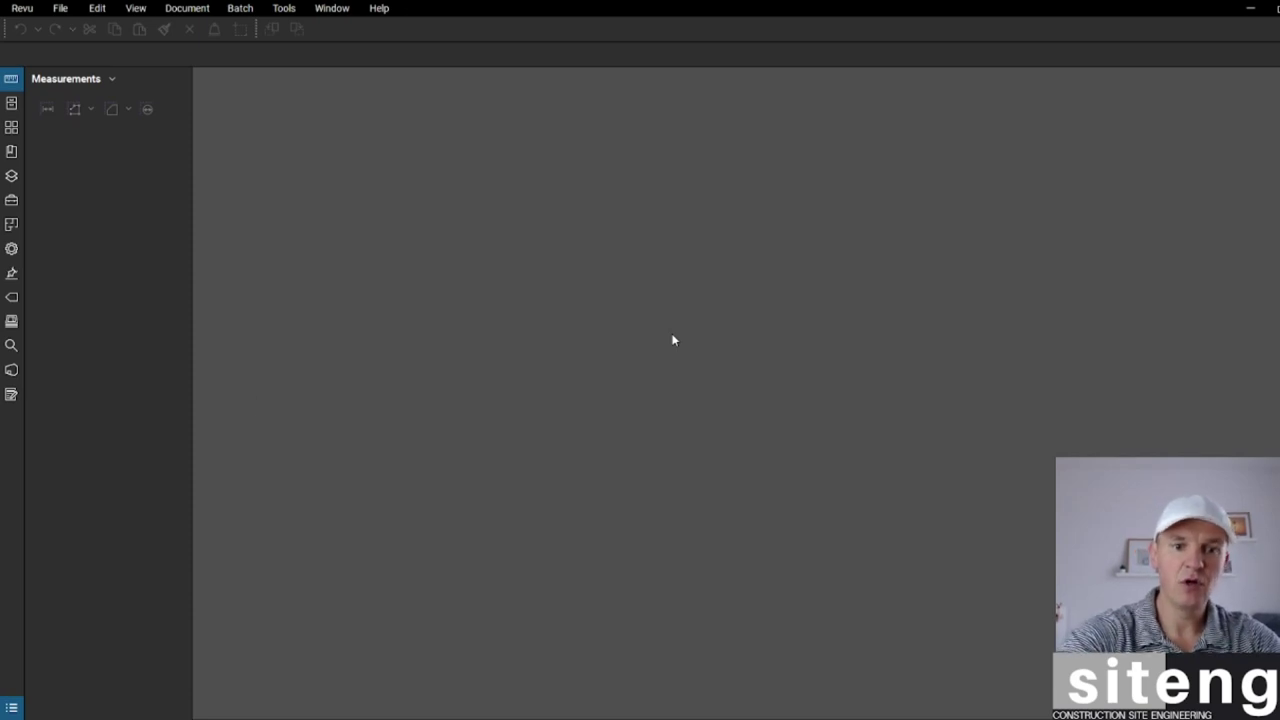
key(ctrl+o)
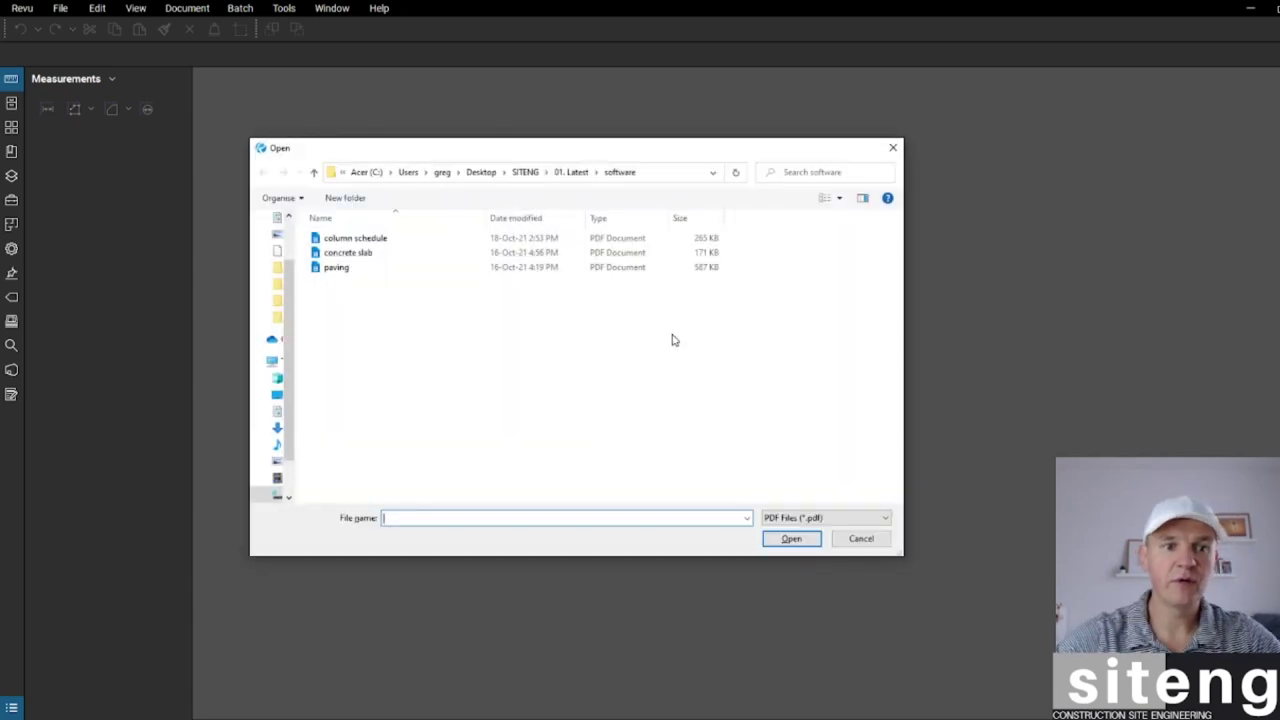
double_click(360, 237)
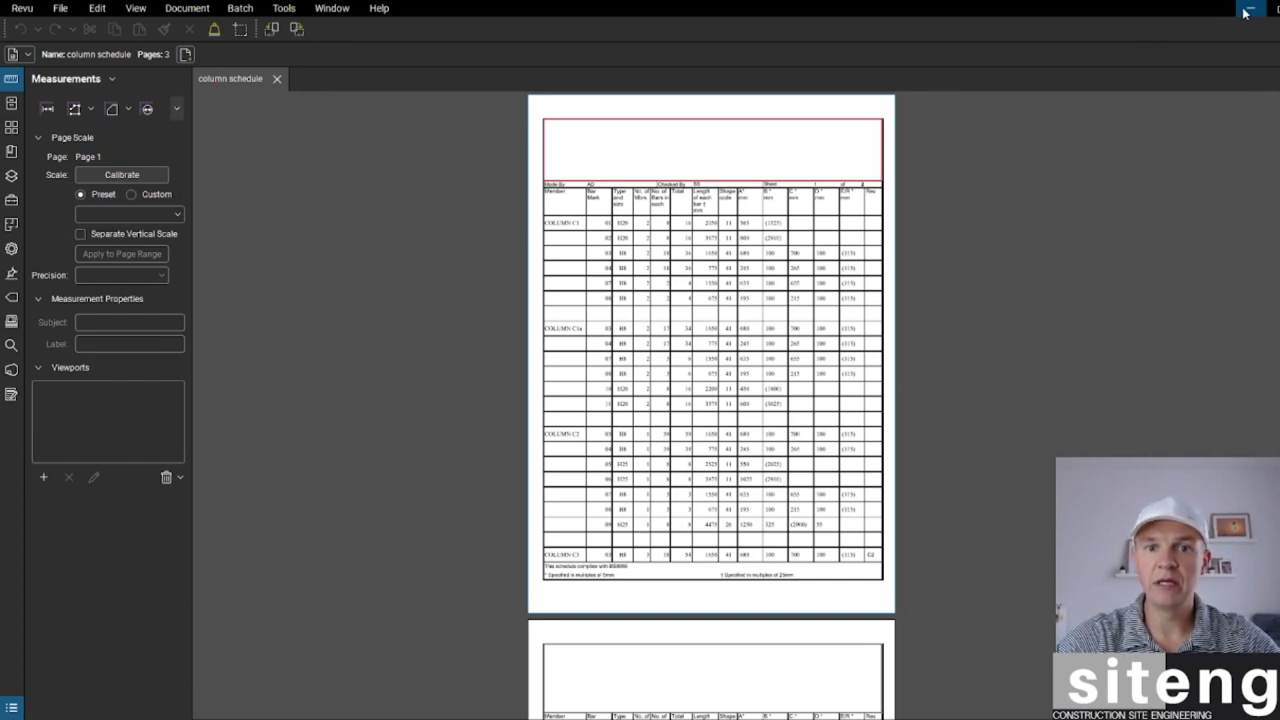
scroll(677, 288, down, 3)
scroll(677, 290, up, 3)
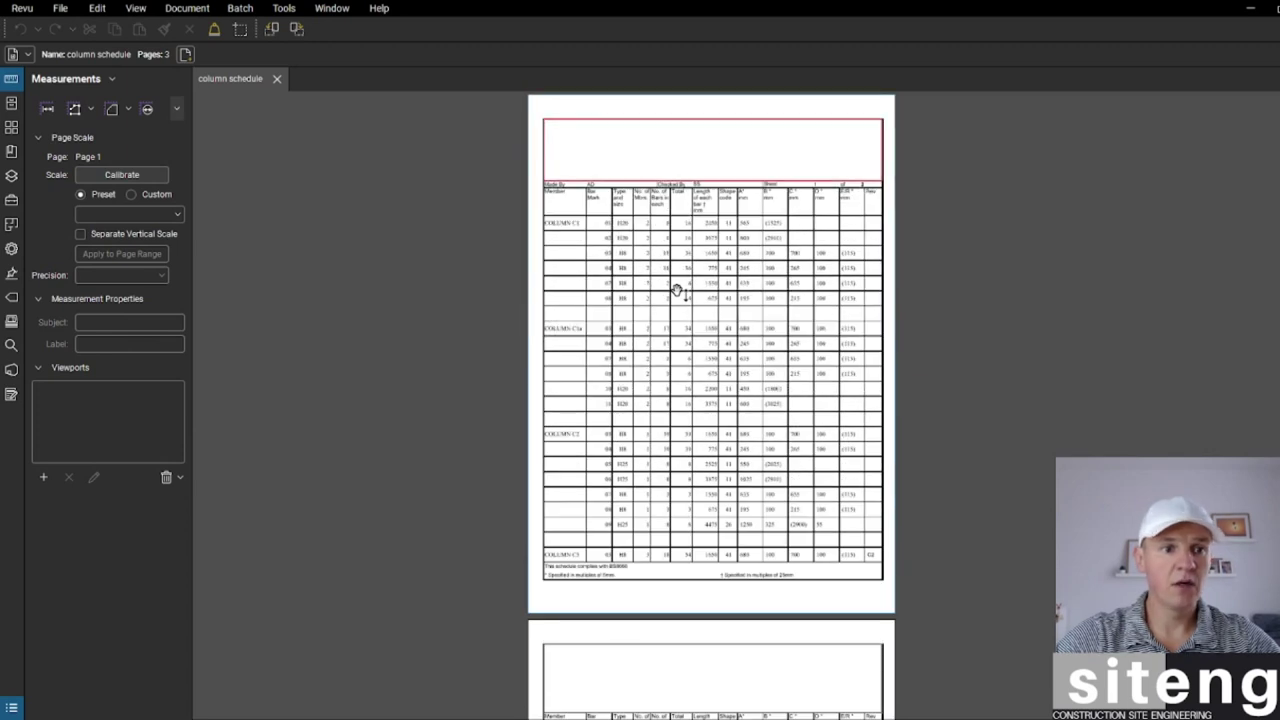
- Open the concrete slab and paving PDFs together, dismissing the prompt to remove the paving drawing's untitled viewports
key(ctrl+o)
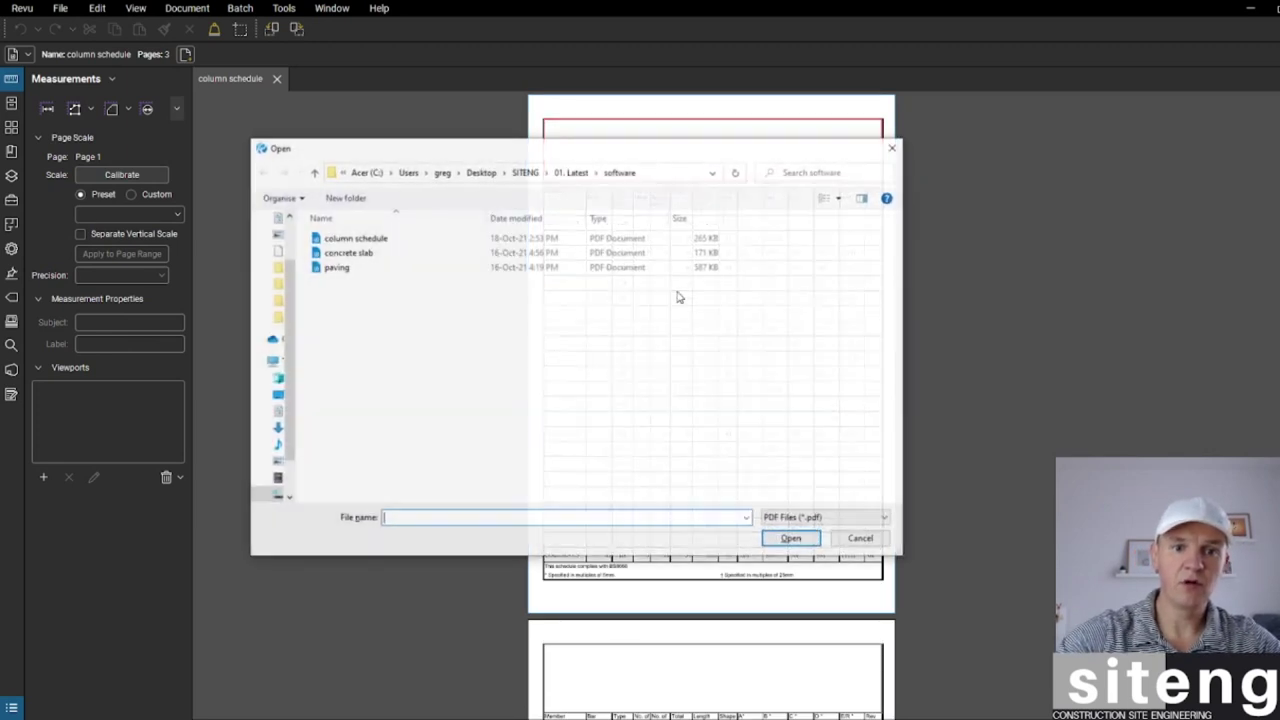
click(358, 253)
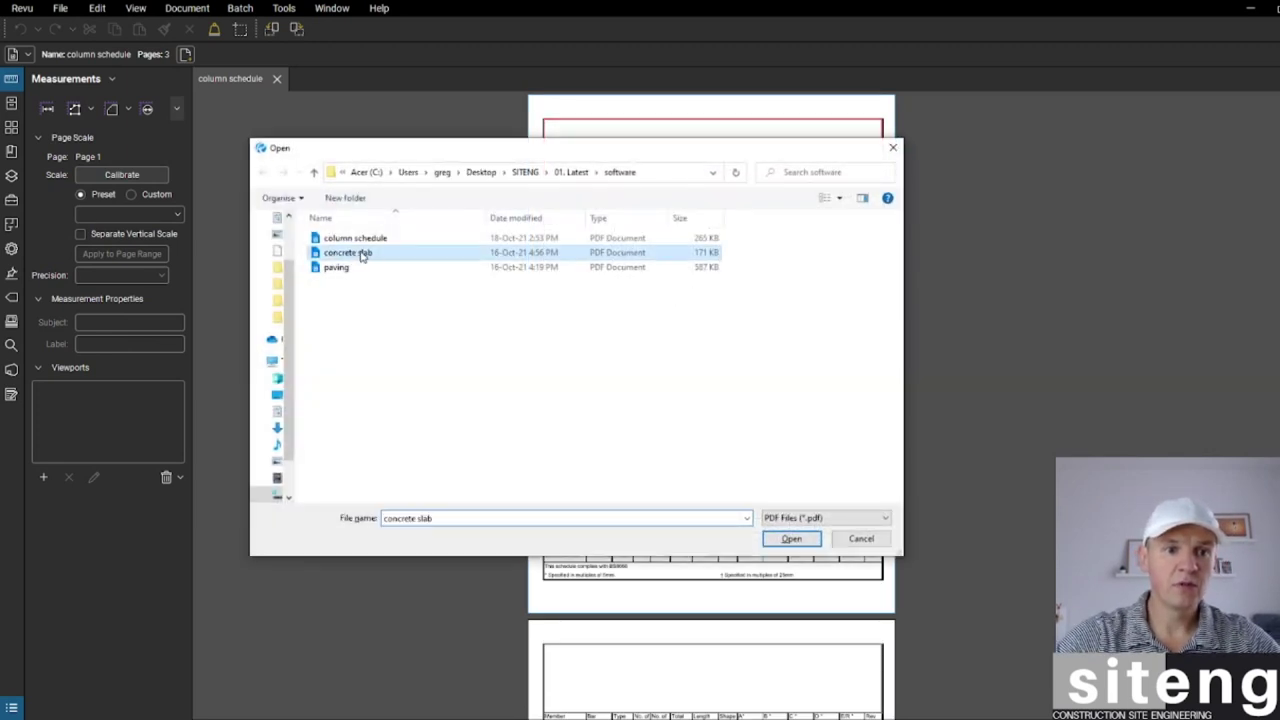
ctrl+click(356, 270)
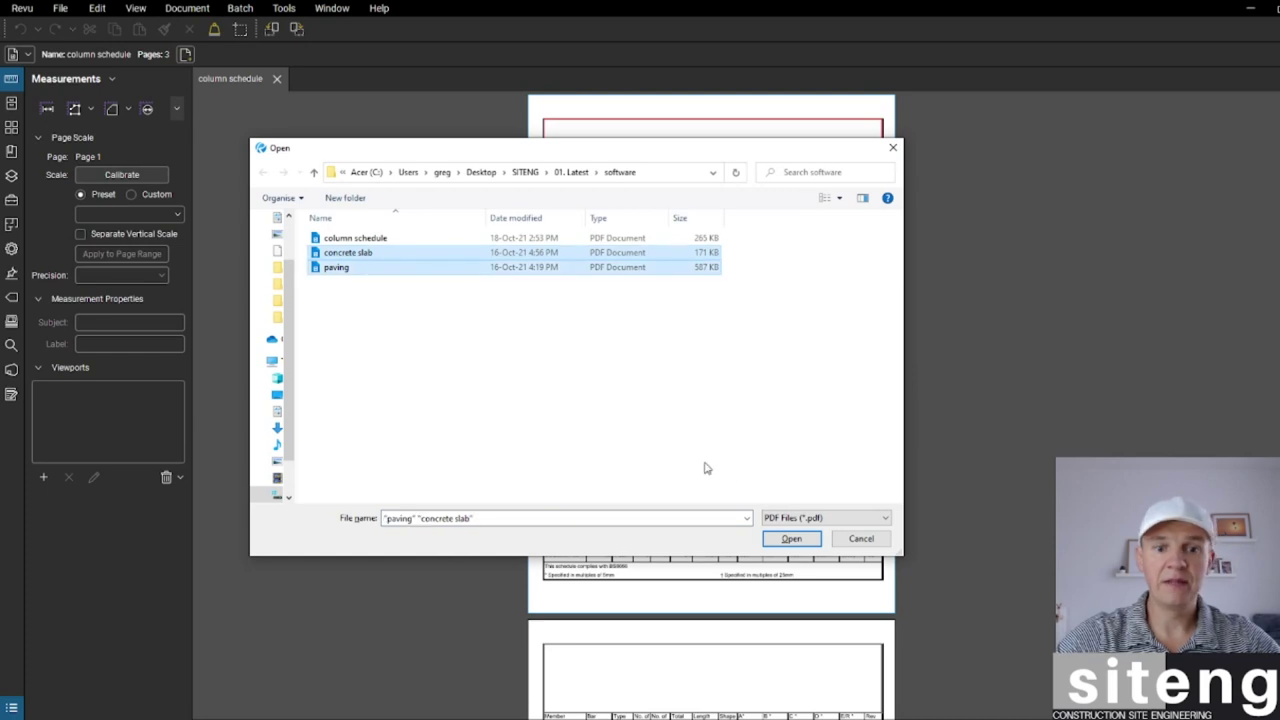
click(800, 540)
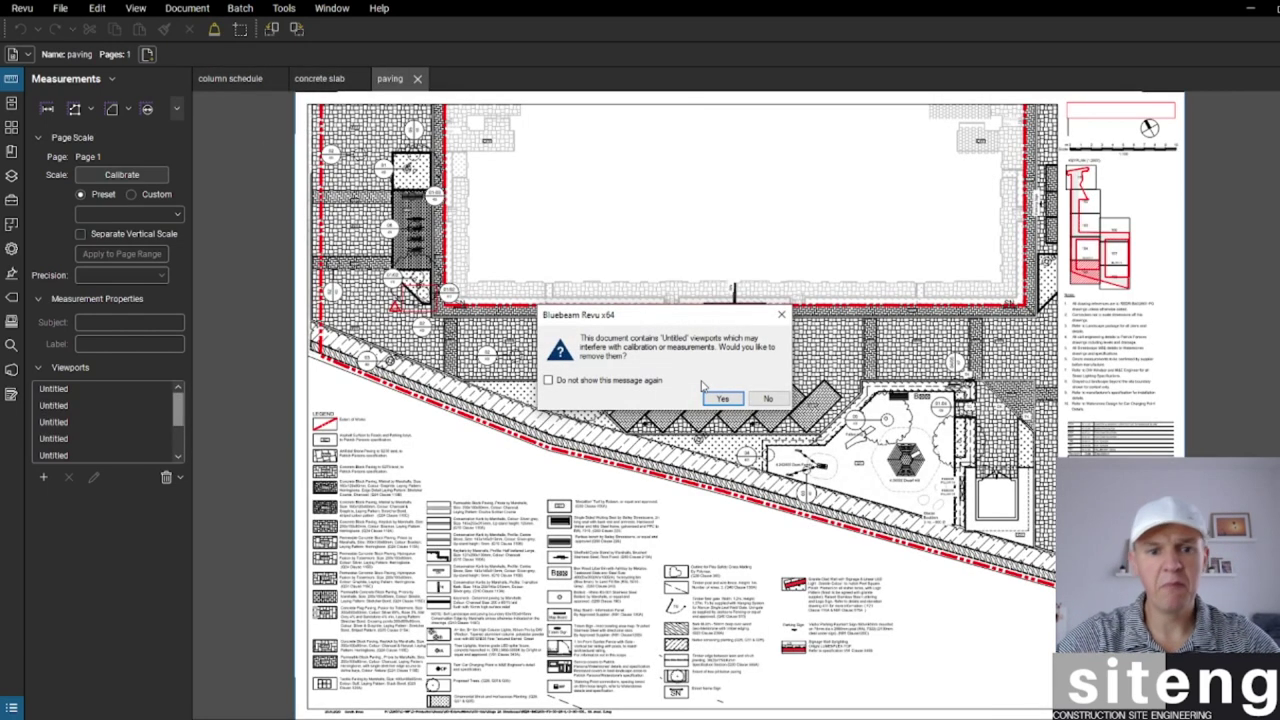
click(781, 315)
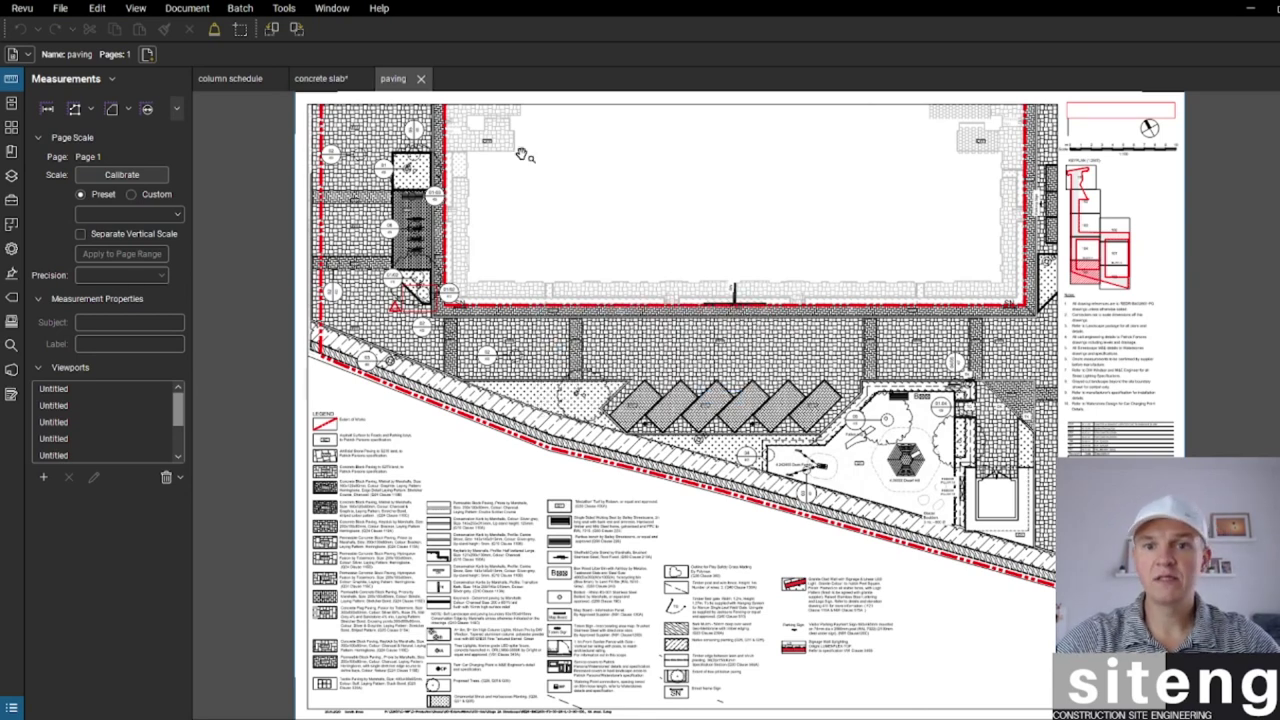
- Return to the open column schedule document
click(326, 79)
click(256, 79)
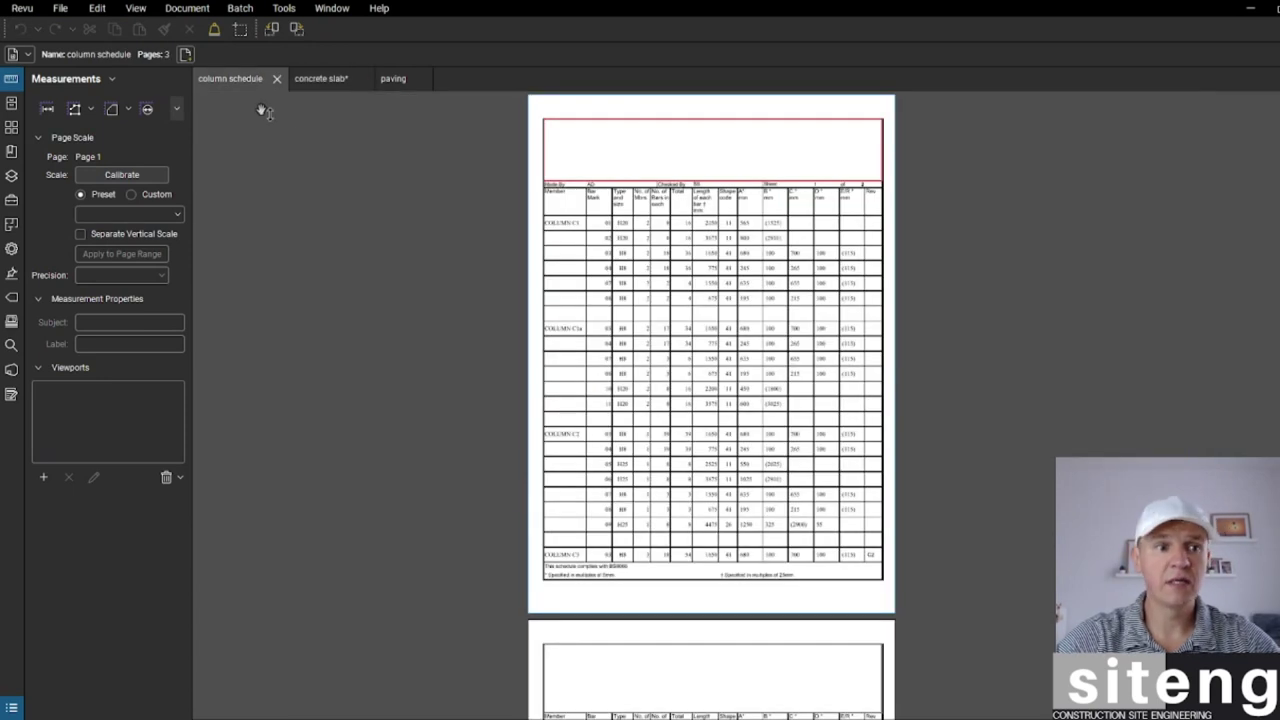
click(19, 9)
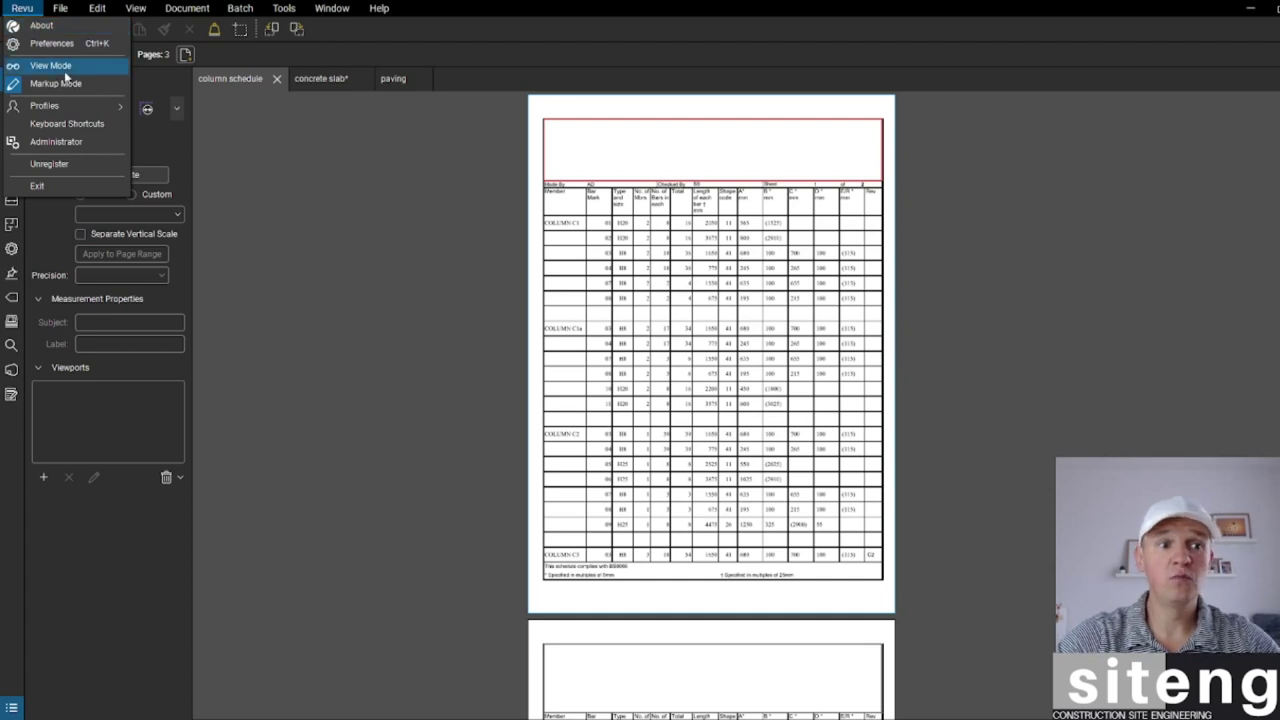
mouse_move(70, 106)
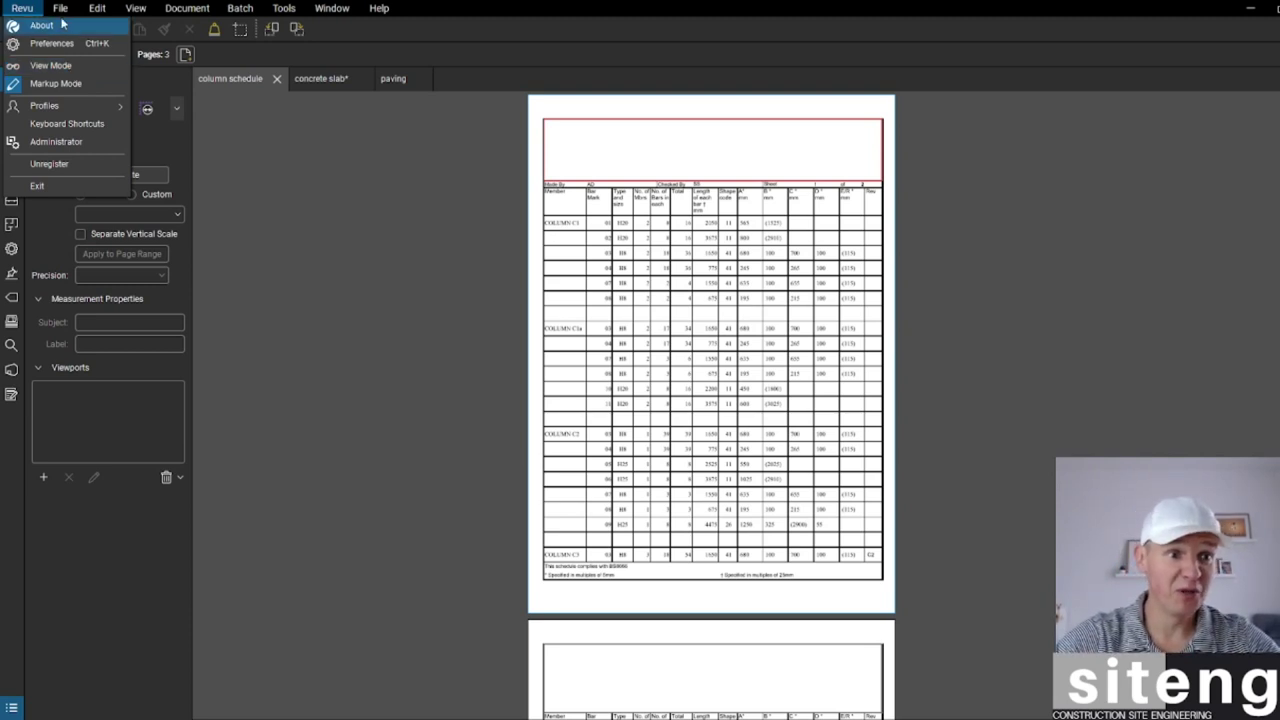
mouse_move(61, 12)
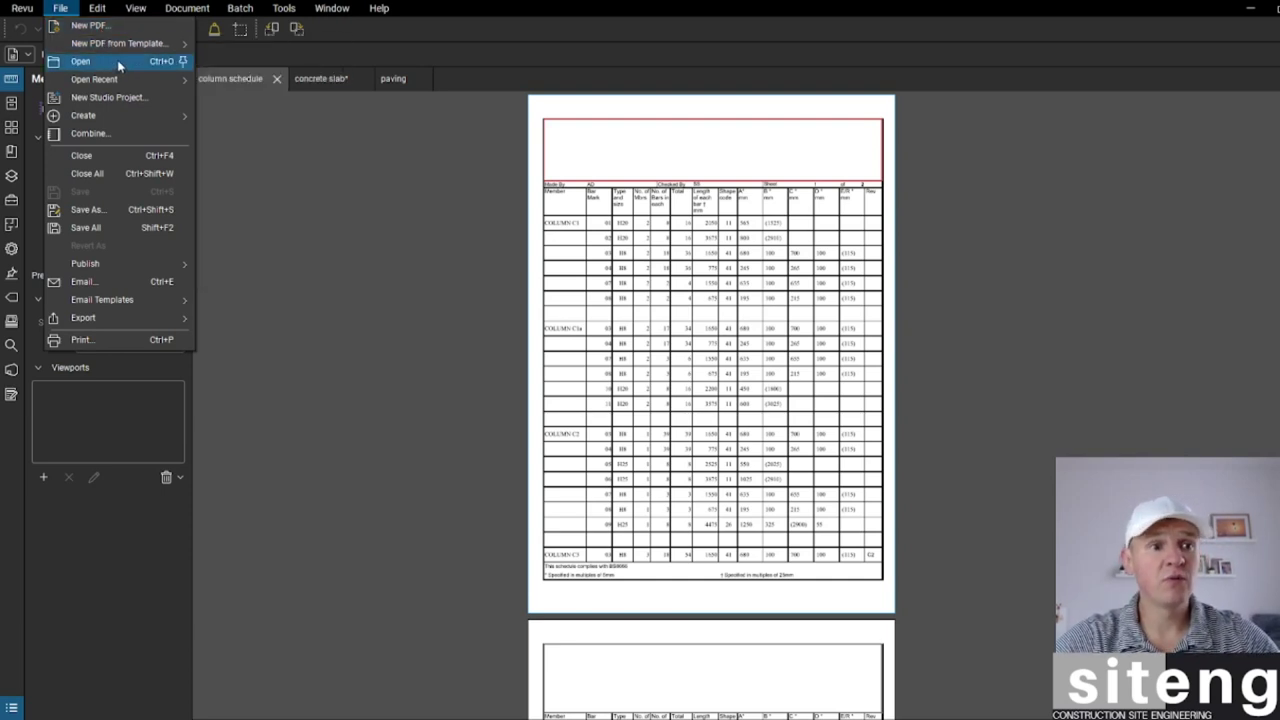
mouse_move(118, 120)
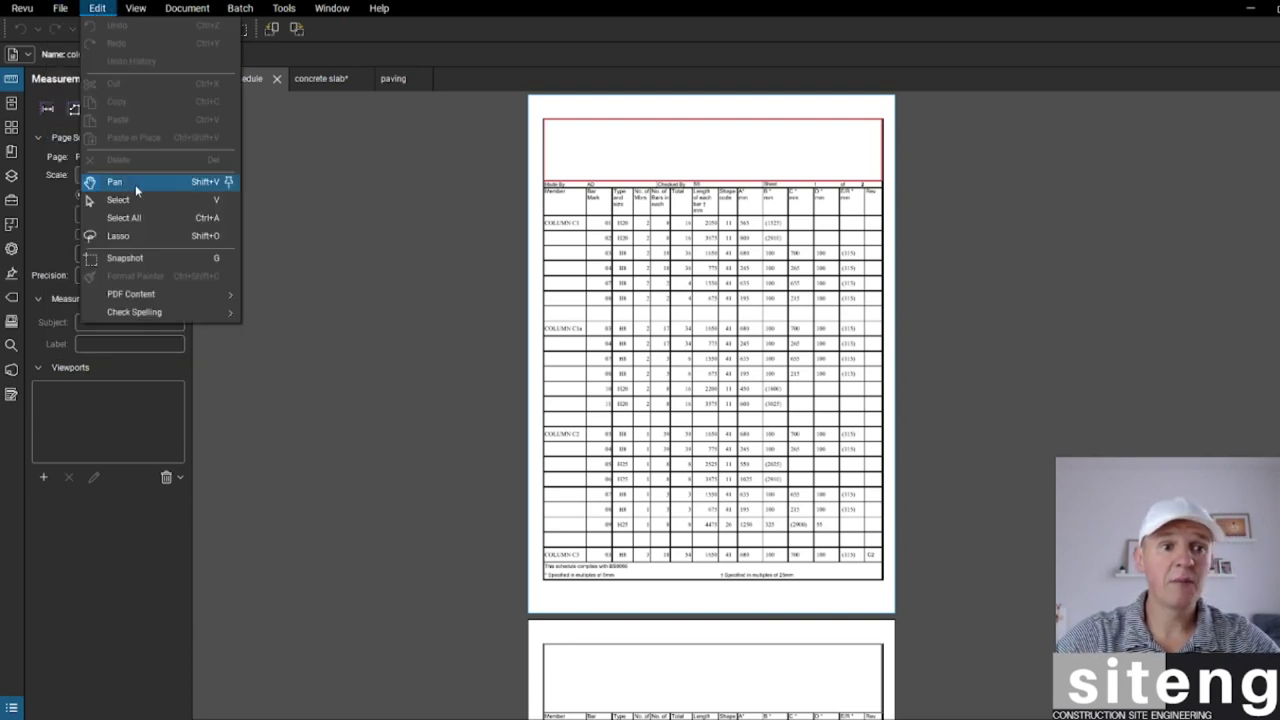
click(467, 279)
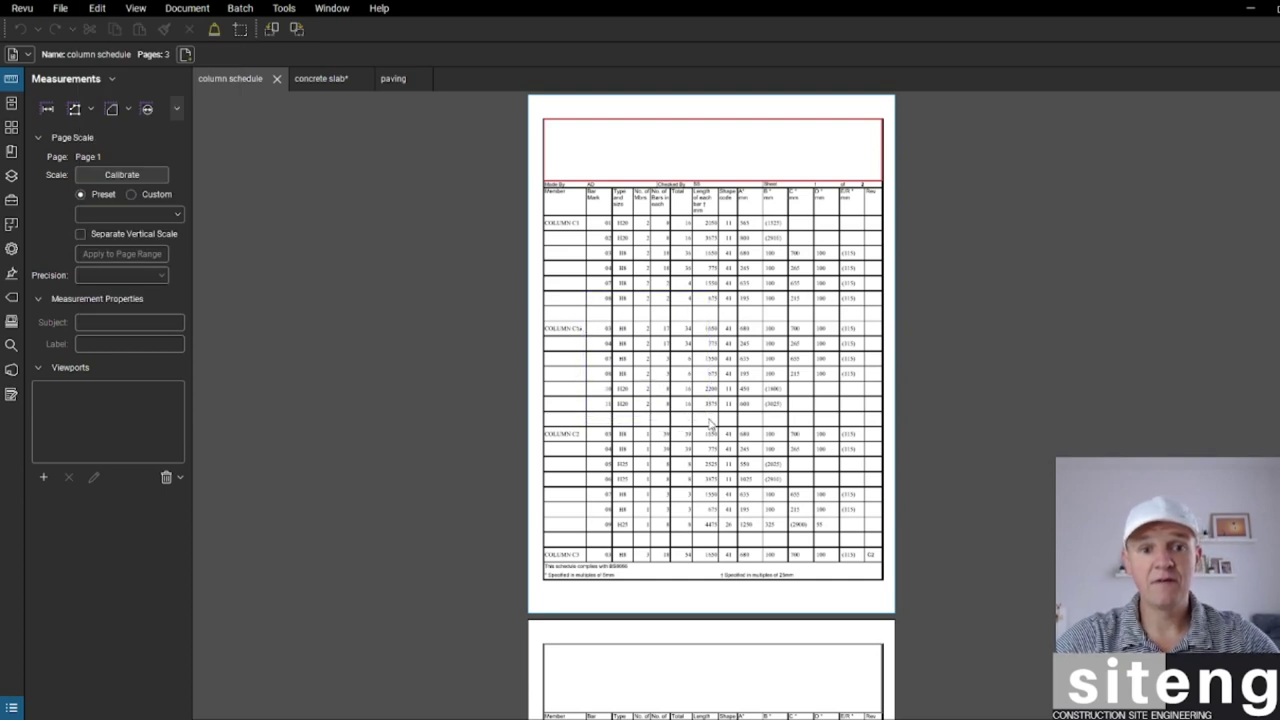
- Activate the Pan tool and use it to move around the column schedule
click(97, 9)
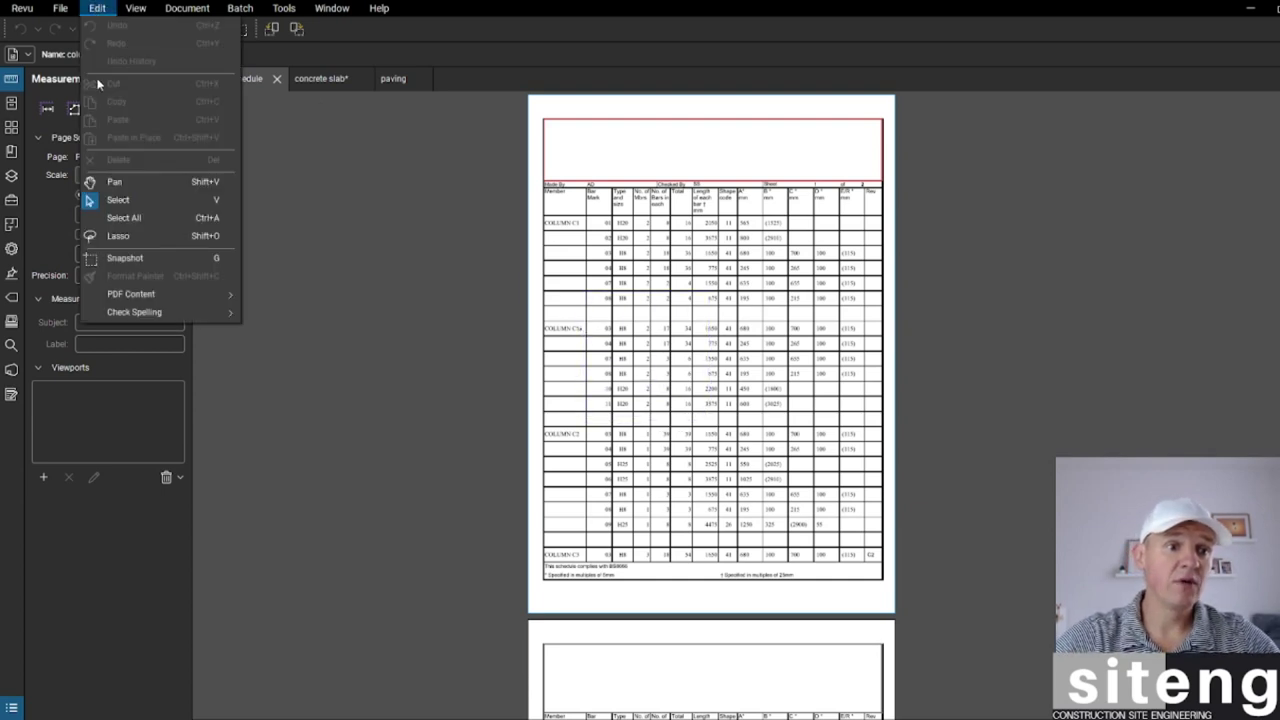
click(115, 182)
scroll(650, 345, down, 3)
scroll(652, 399, up, 3)
scroll(652, 399, down, 1)
scroll(660, 350, up, 4)
scroll(680, 282, down, 4)
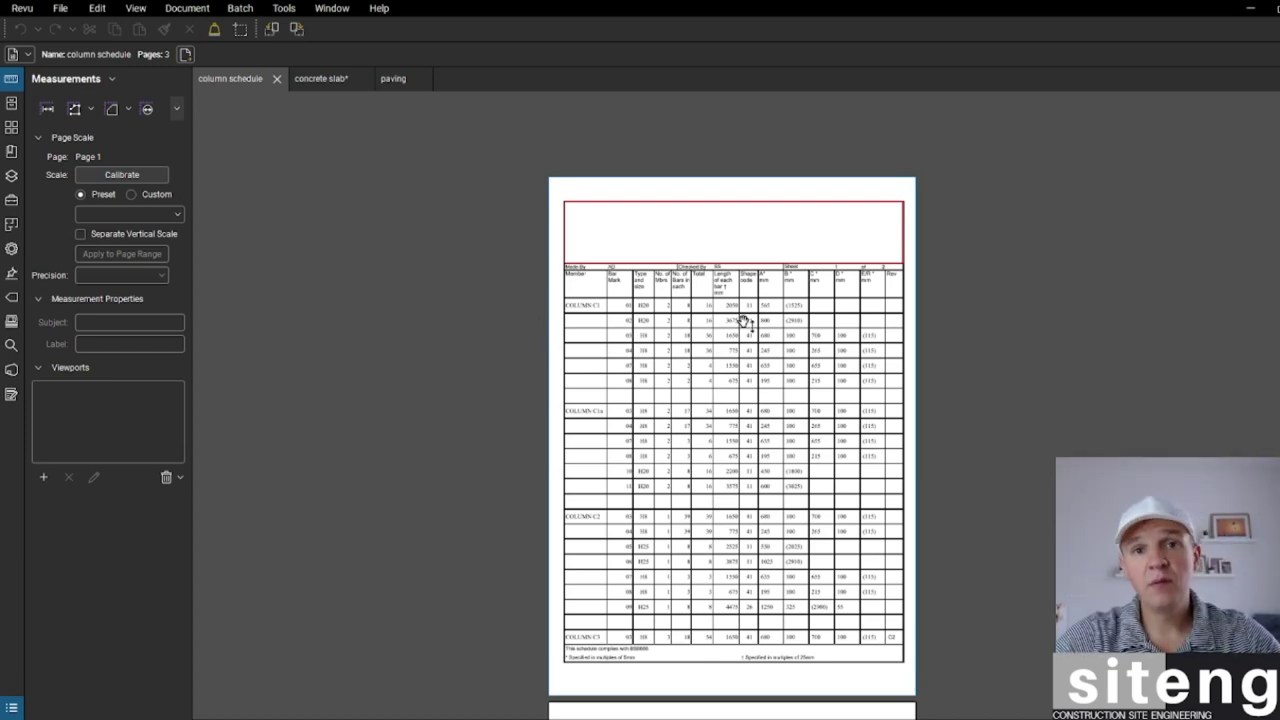
scroll(682, 422, up, 3)
scroll(684, 422, down, 3)
scroll(682, 422, up, 2)
drag(680, 420, 655, 405)
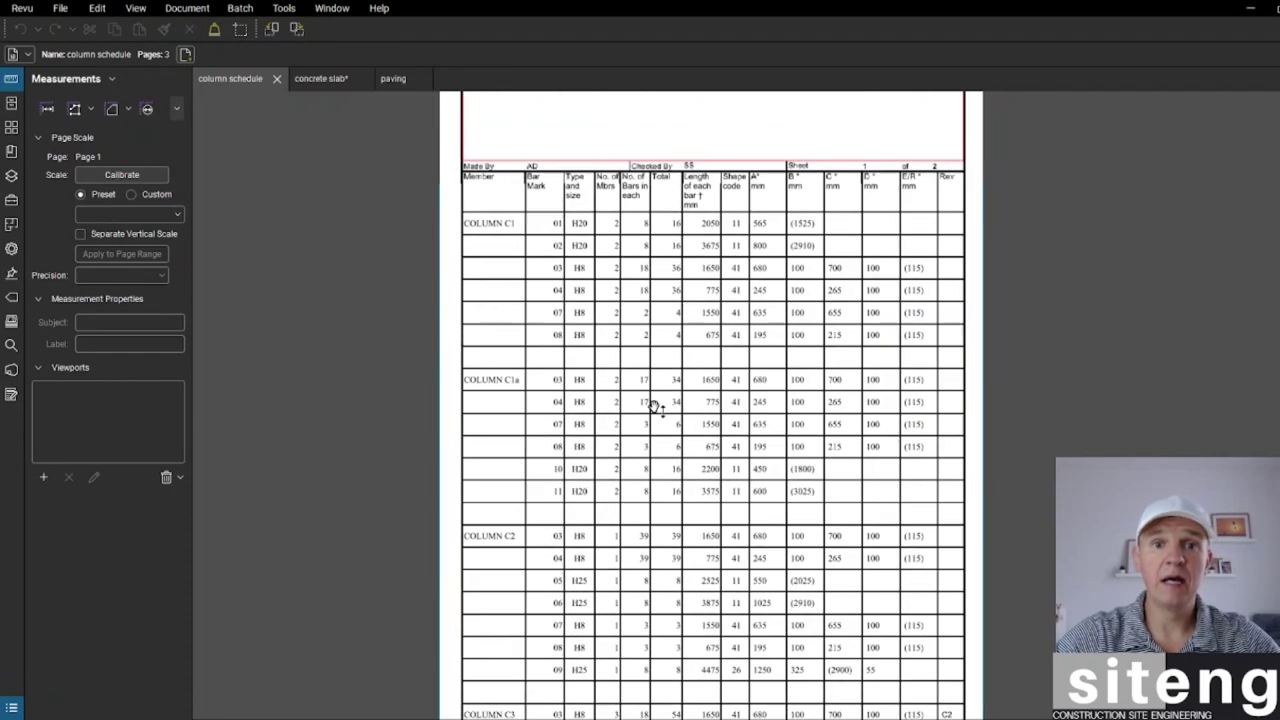
scroll(655, 405, down, 3)
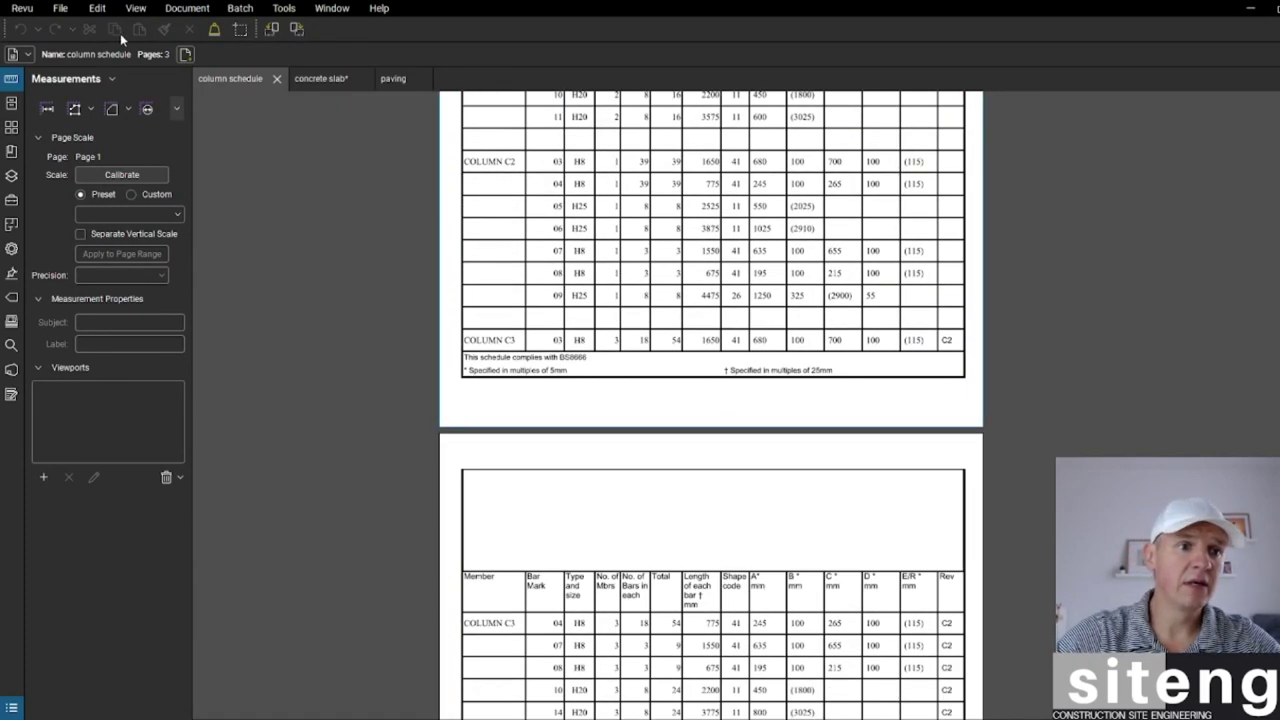
- Take a snapshot of part of the Column C1 rows on the schedule's first page, then exit the Snapshot tool
click(98, 10)
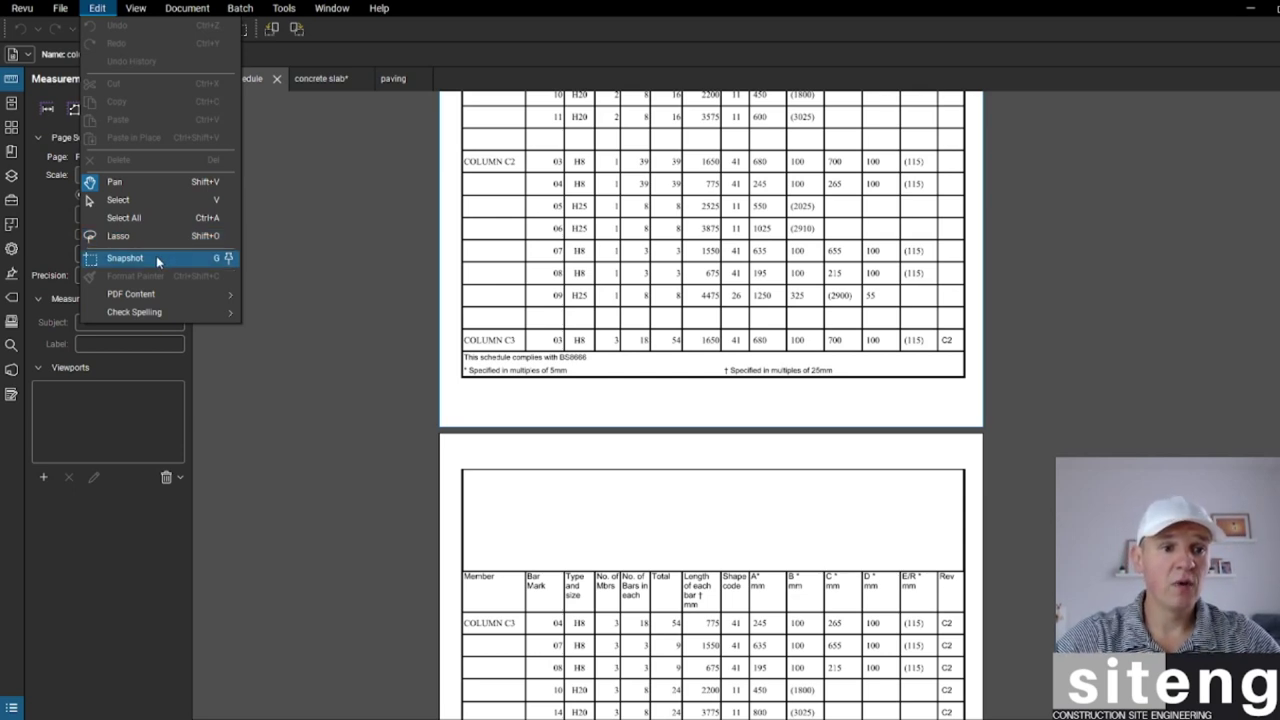
click(623, 288)
scroll(597, 289, down, 2)
scroll(580, 290, up, 4)
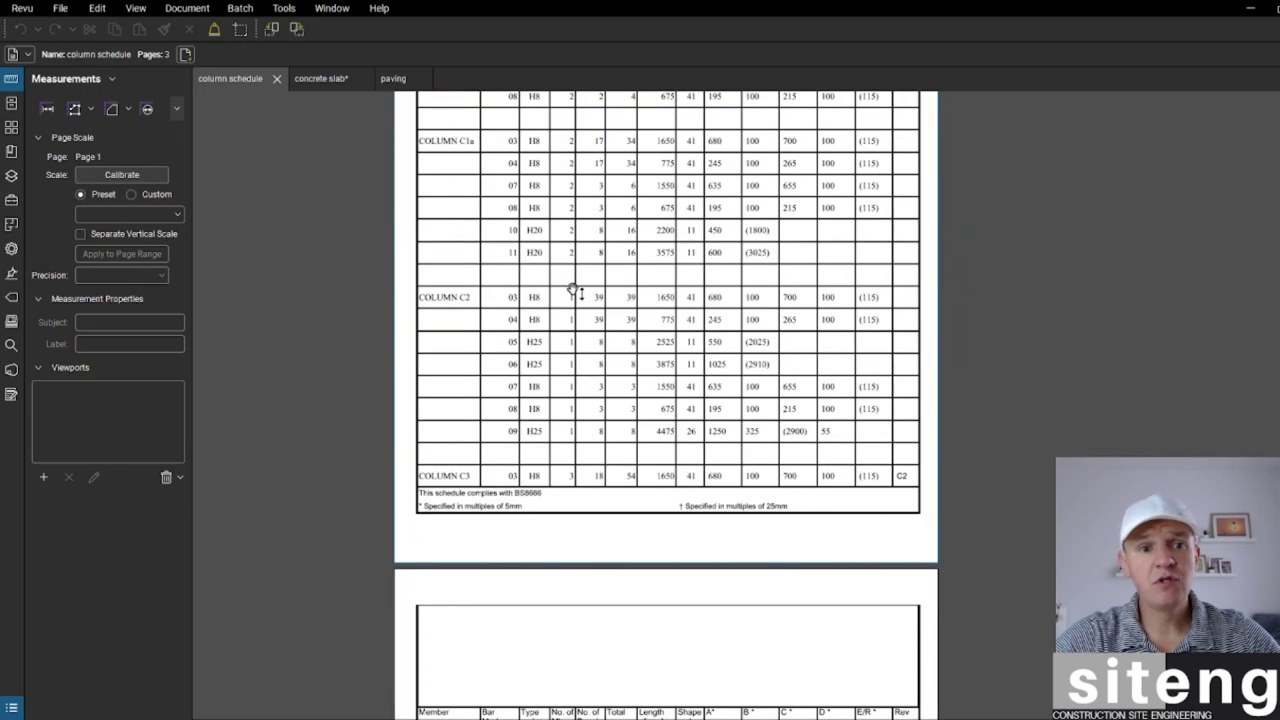
scroll(577, 291, down, 3)
scroll(543, 334, up, 3)
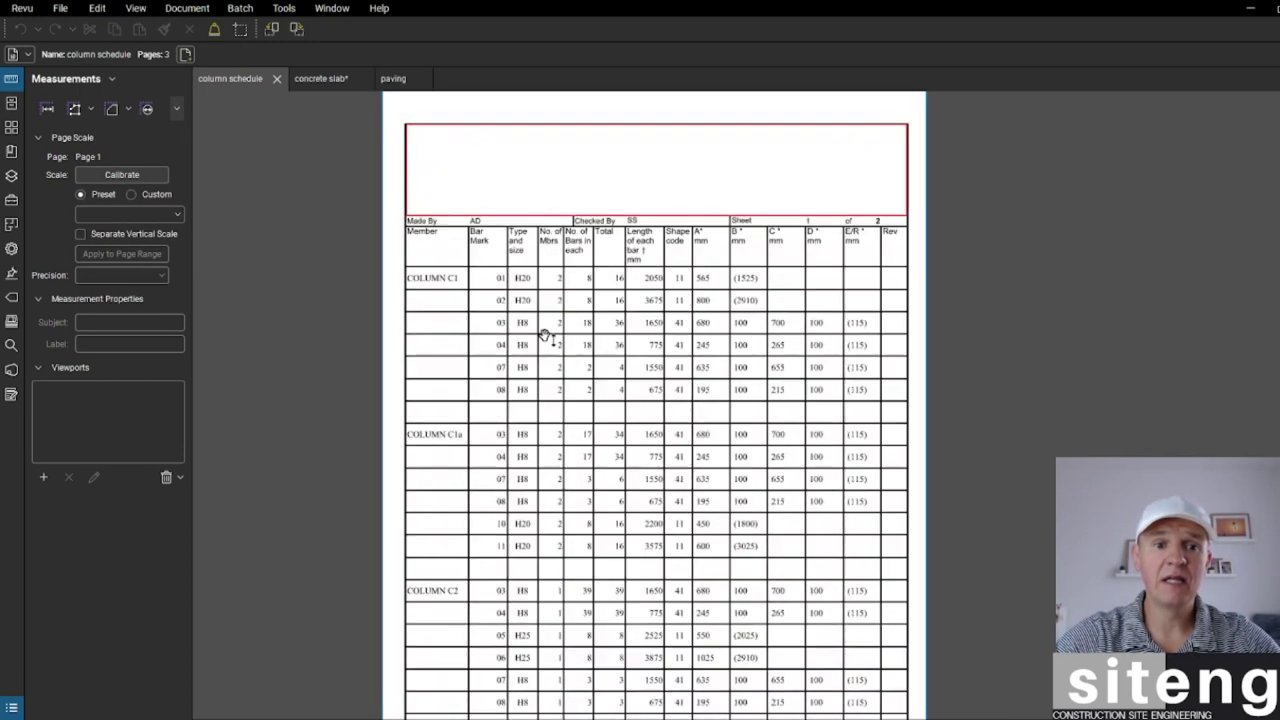
key(g)
drag(440, 248, 656, 425)
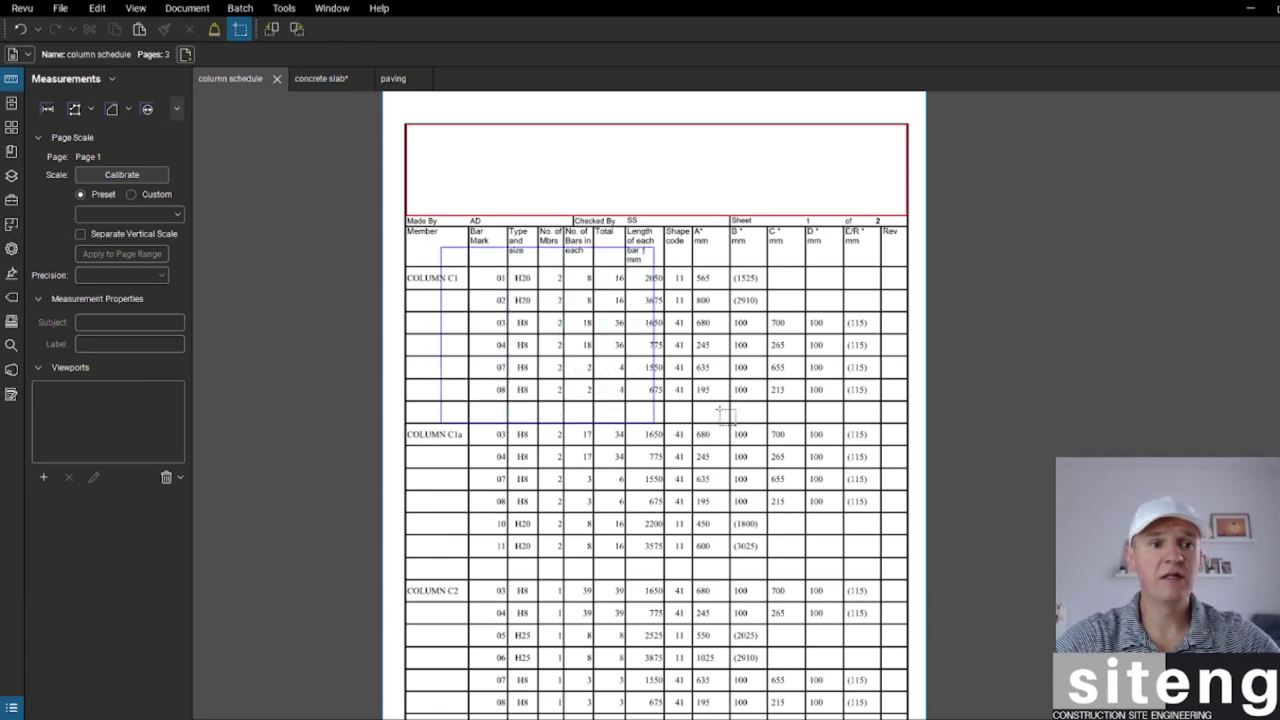
key(Escape)
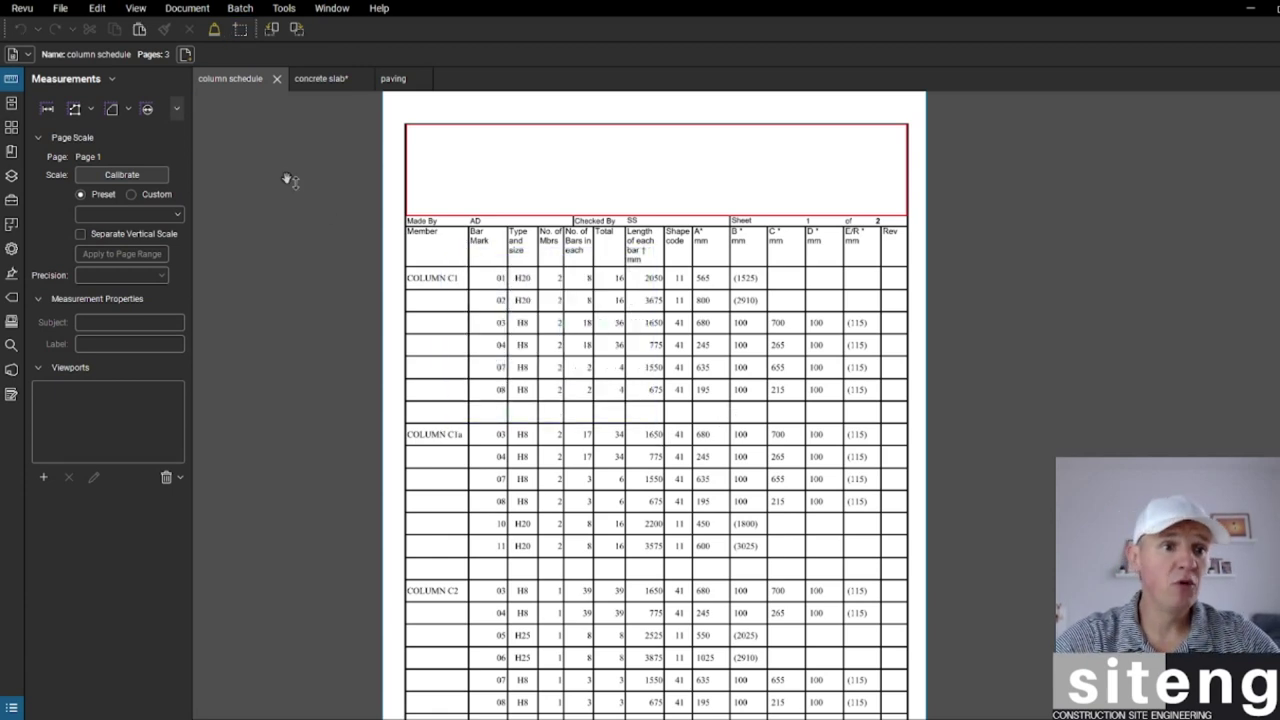
- Set the column schedule to the Side-by-Side page layout
click(135, 8)
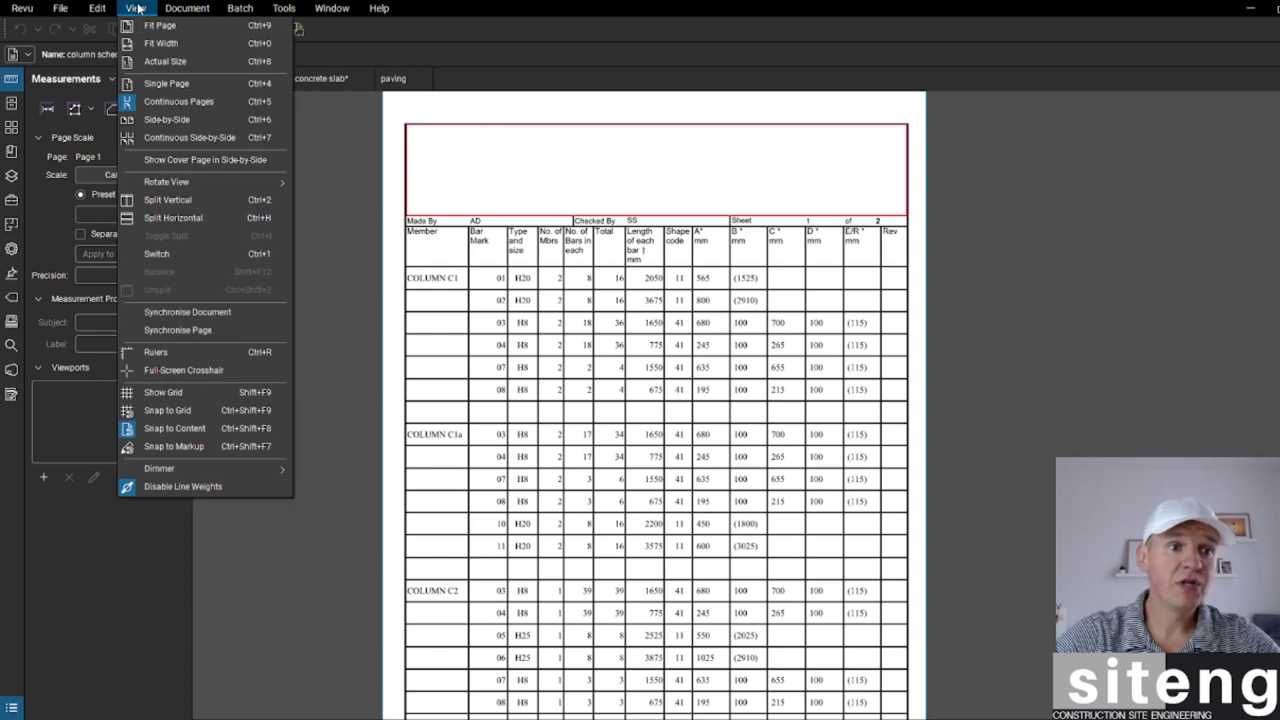
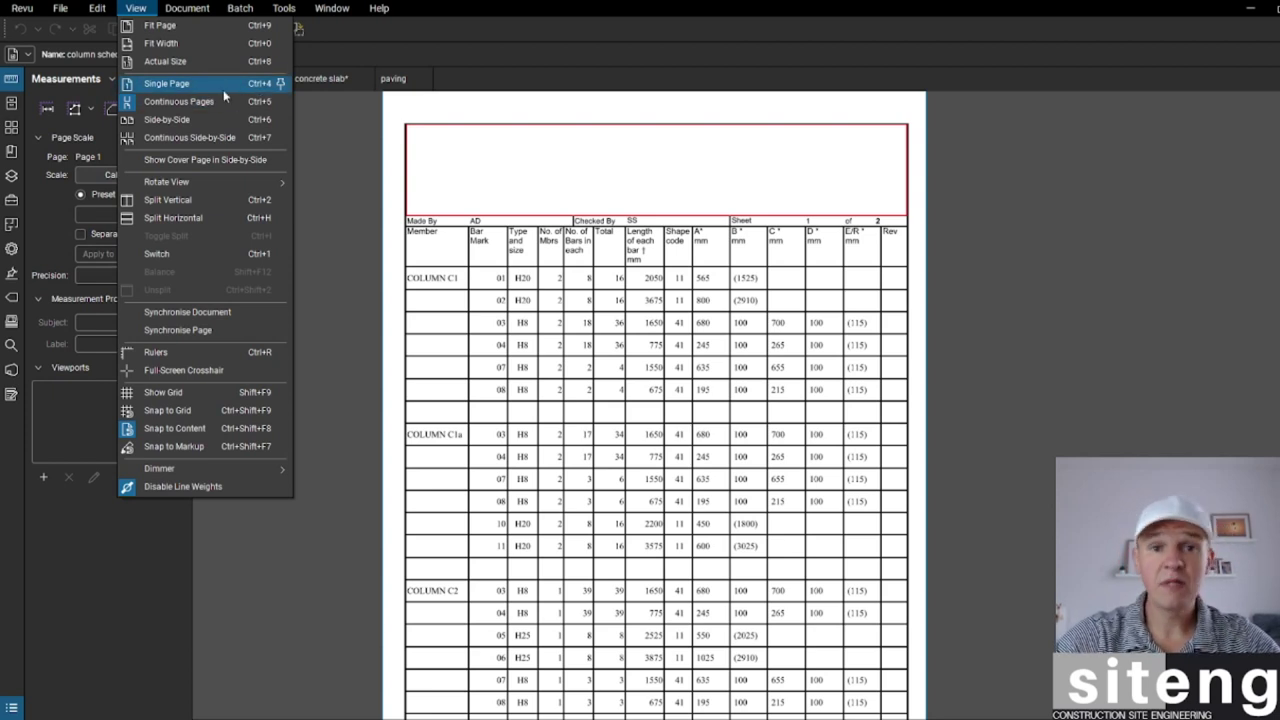
click(199, 119)
scroll(670, 212, down, 5)
scroll(670, 212, up, 4)
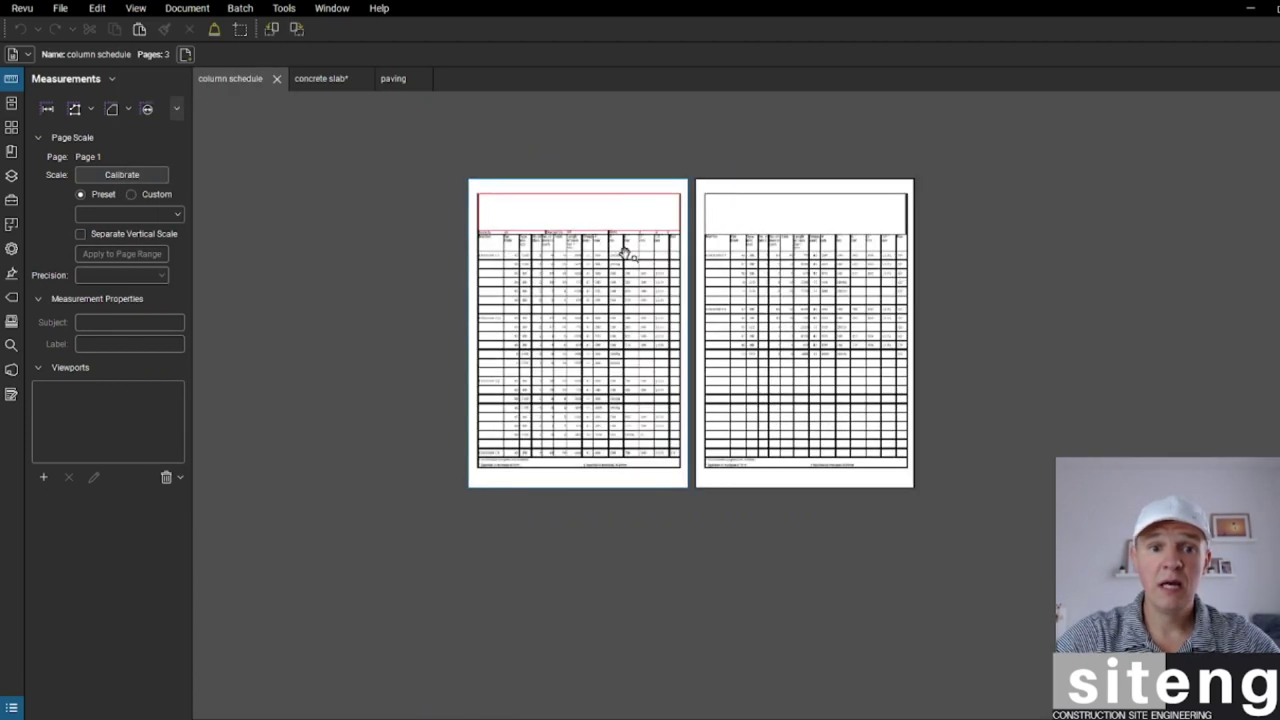
- Change the column schedule's page layout to Continuous Side-by-Side and look through all of its pages
click(135, 8)
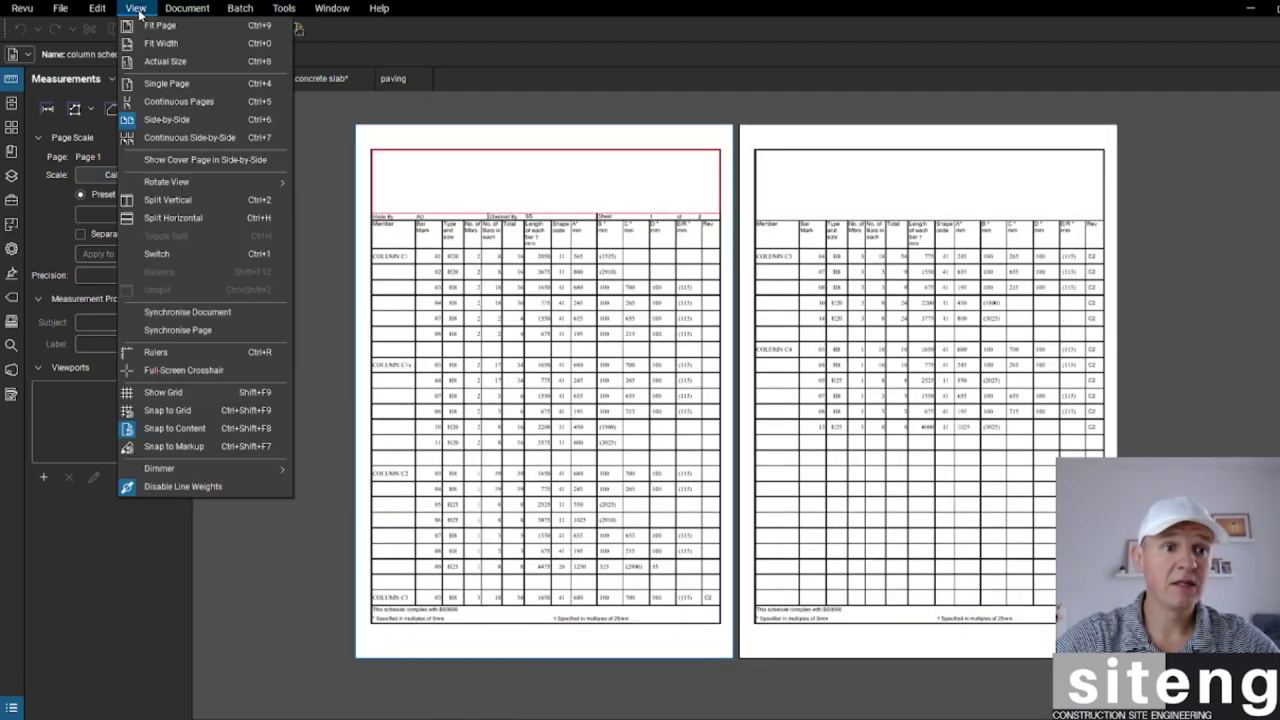
click(184, 138)
scroll(680, 274, down, 5)
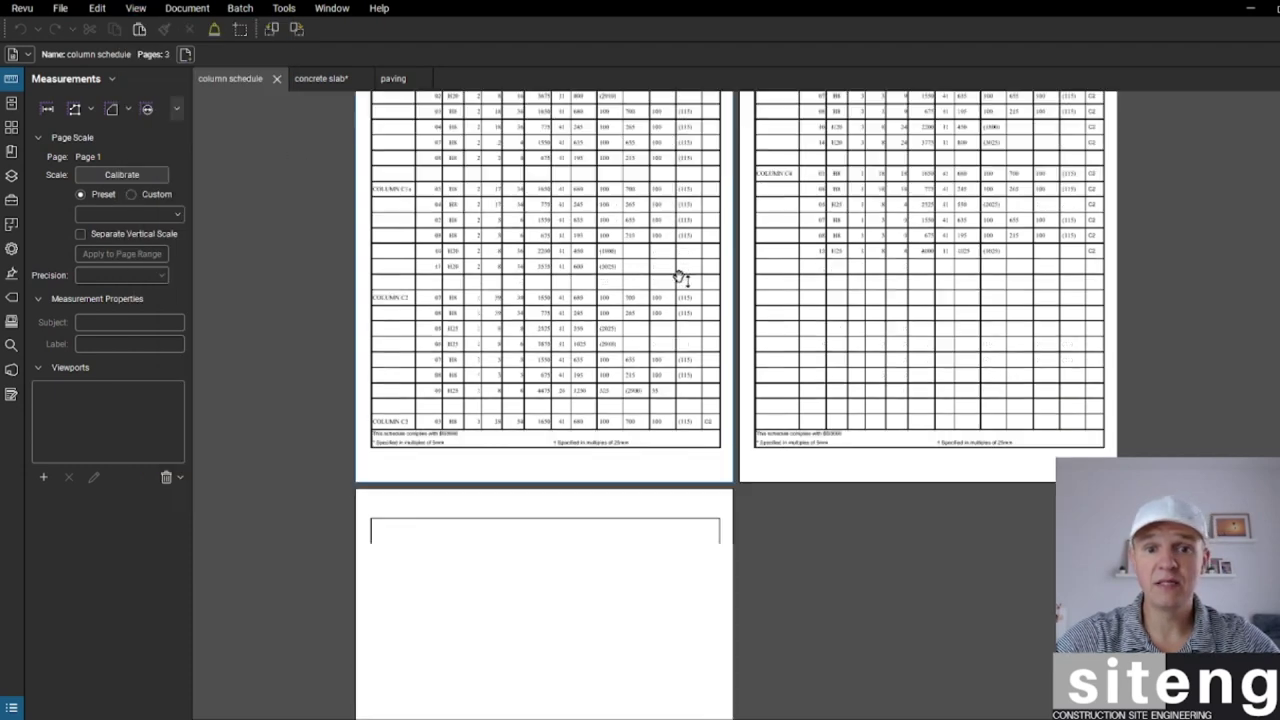
scroll(680, 274, down, 3)
scroll(680, 262, down, 1)
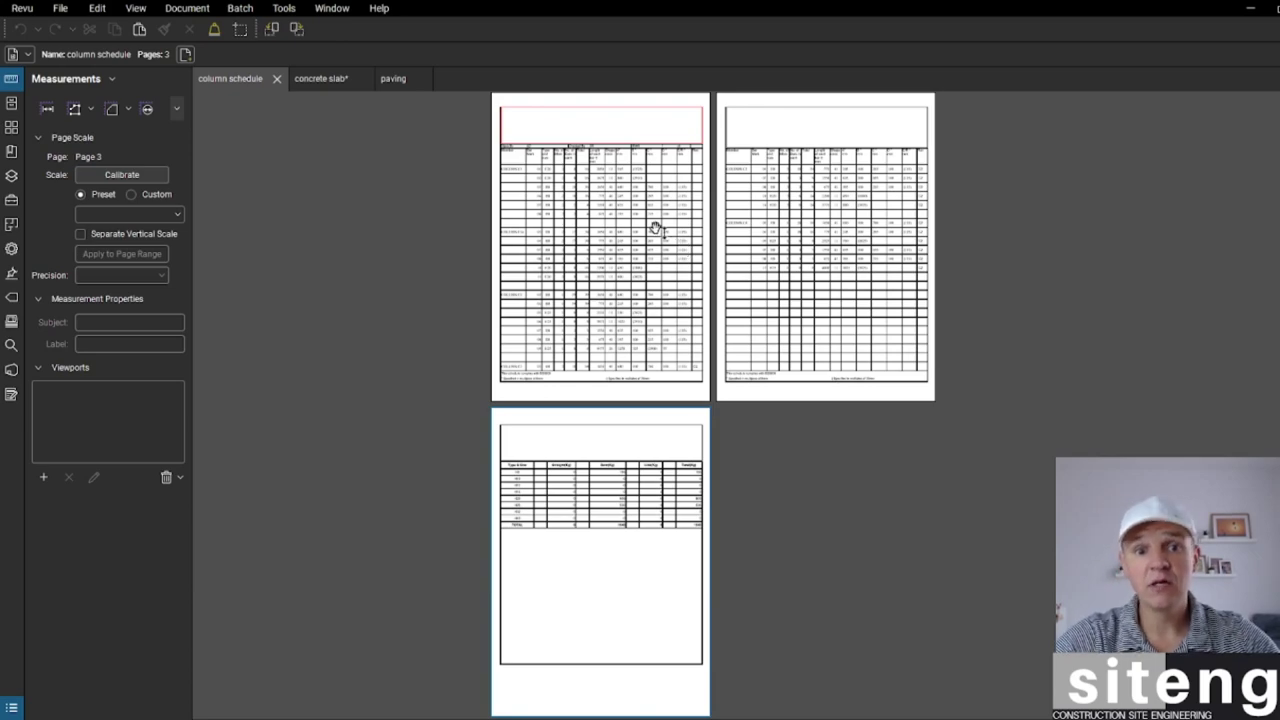
scroll(655, 228, up, 1)
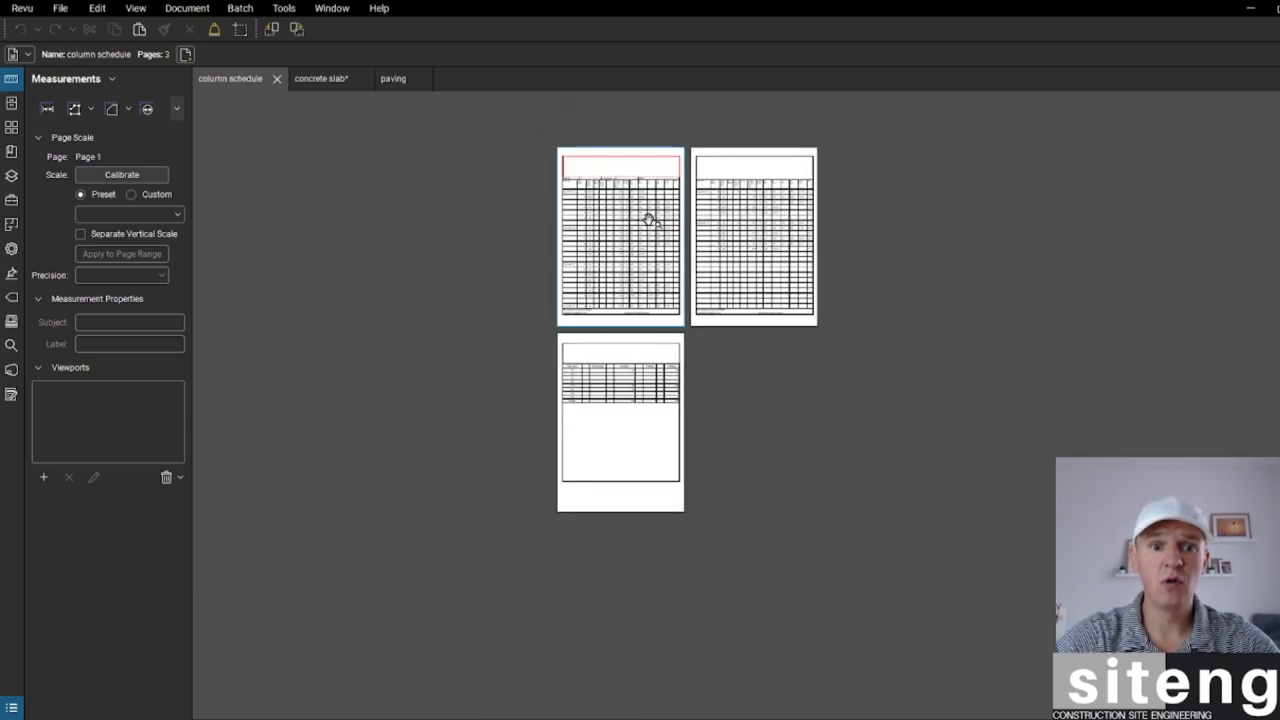
scroll(648, 218, up, 5)
scroll(650, 220, down, 2)
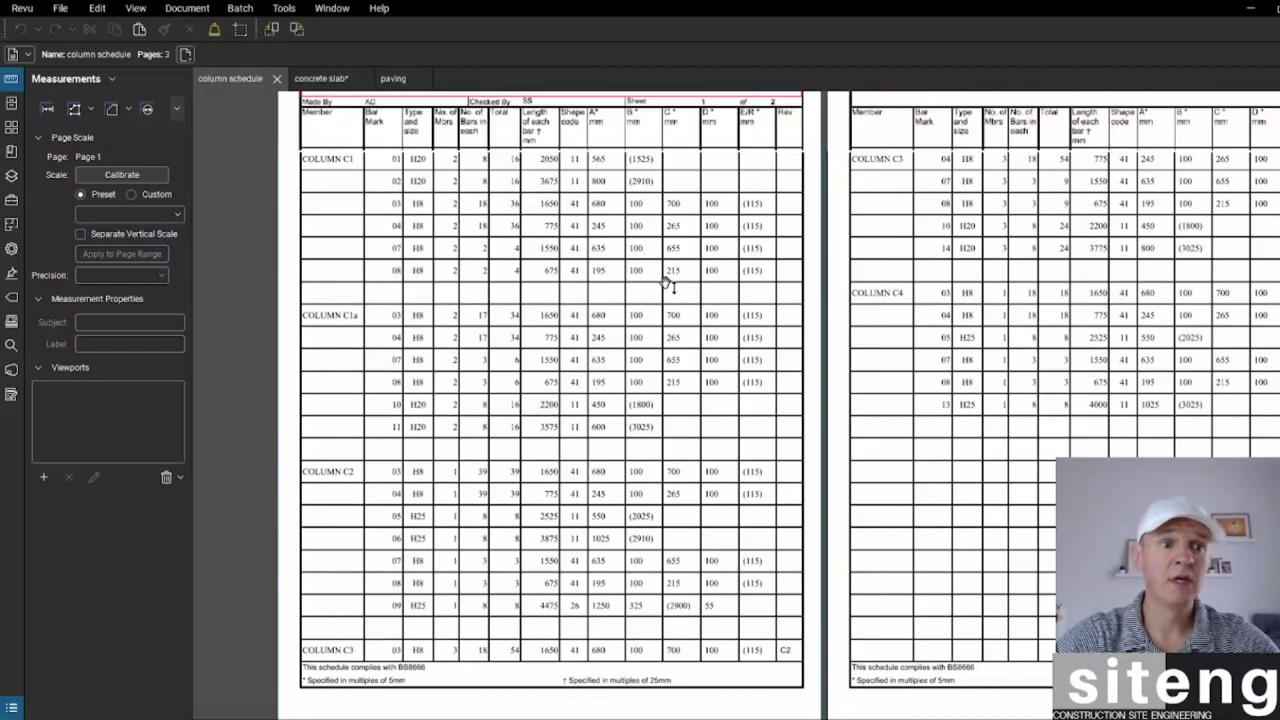
- Split the view vertically and show the paving drawing in one pane beside the column schedule
click(137, 9)
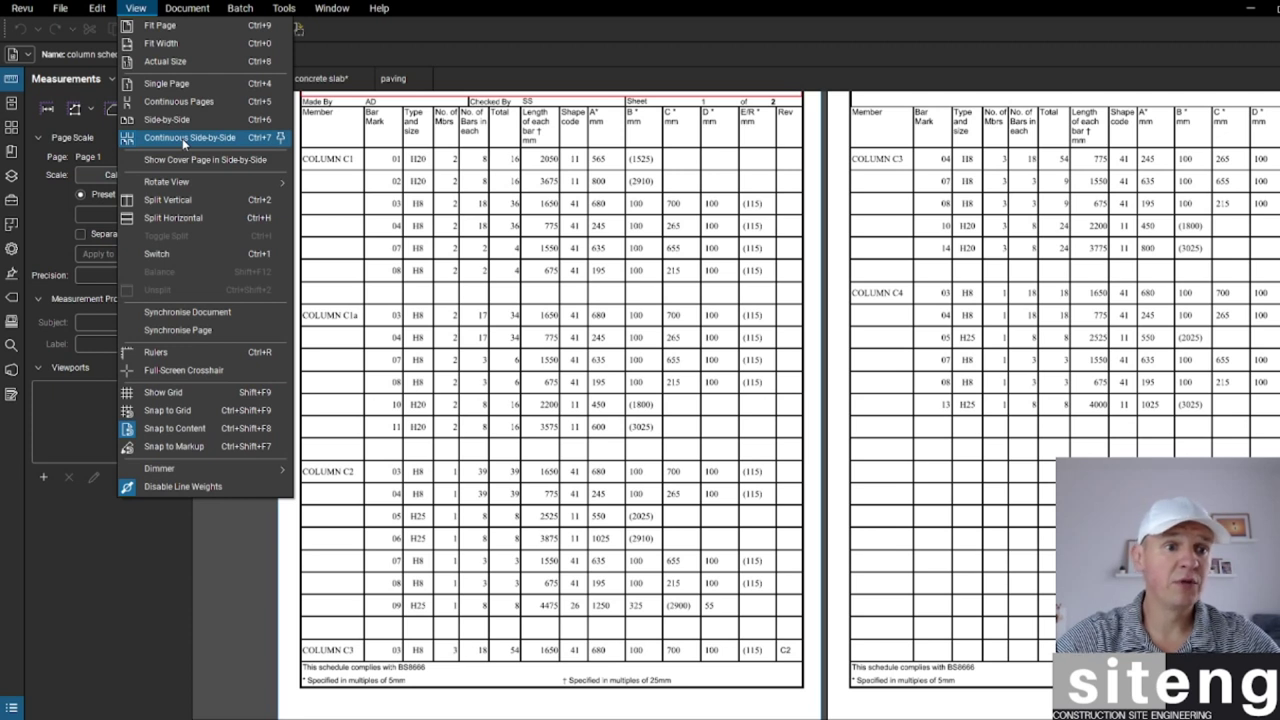
click(184, 198)
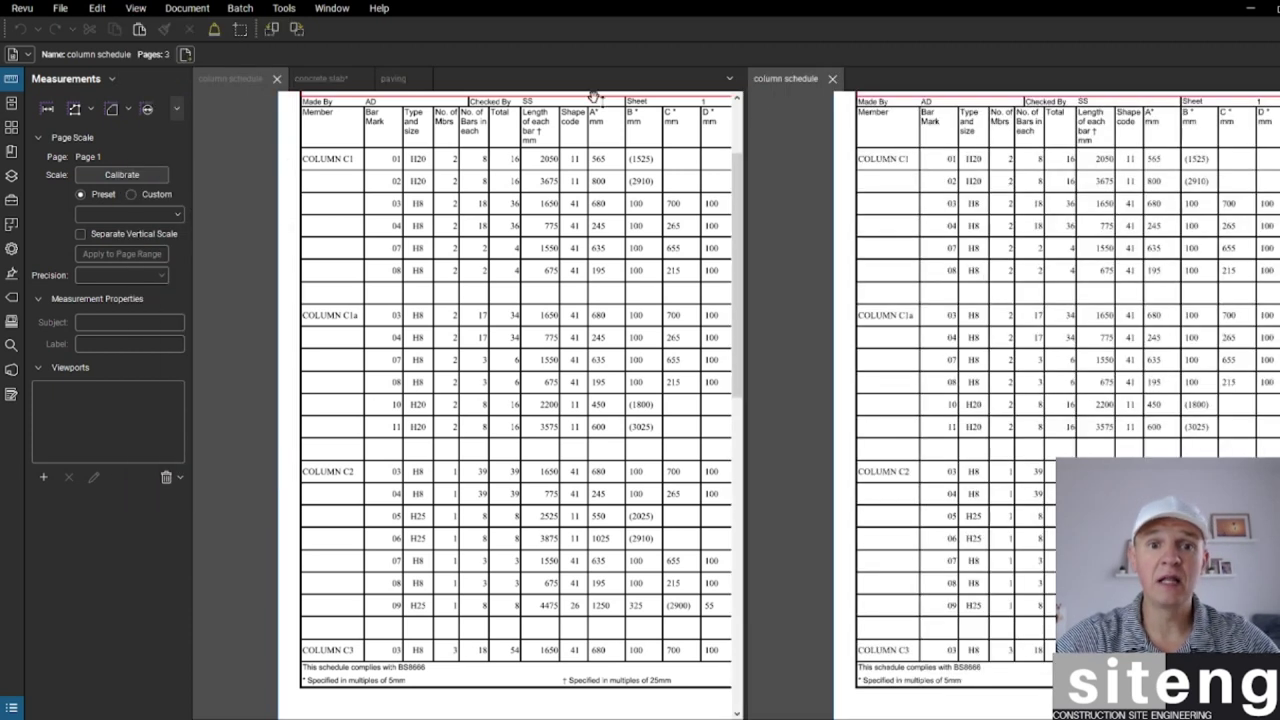
click(389, 79)
scroll(512, 360, up, 4)
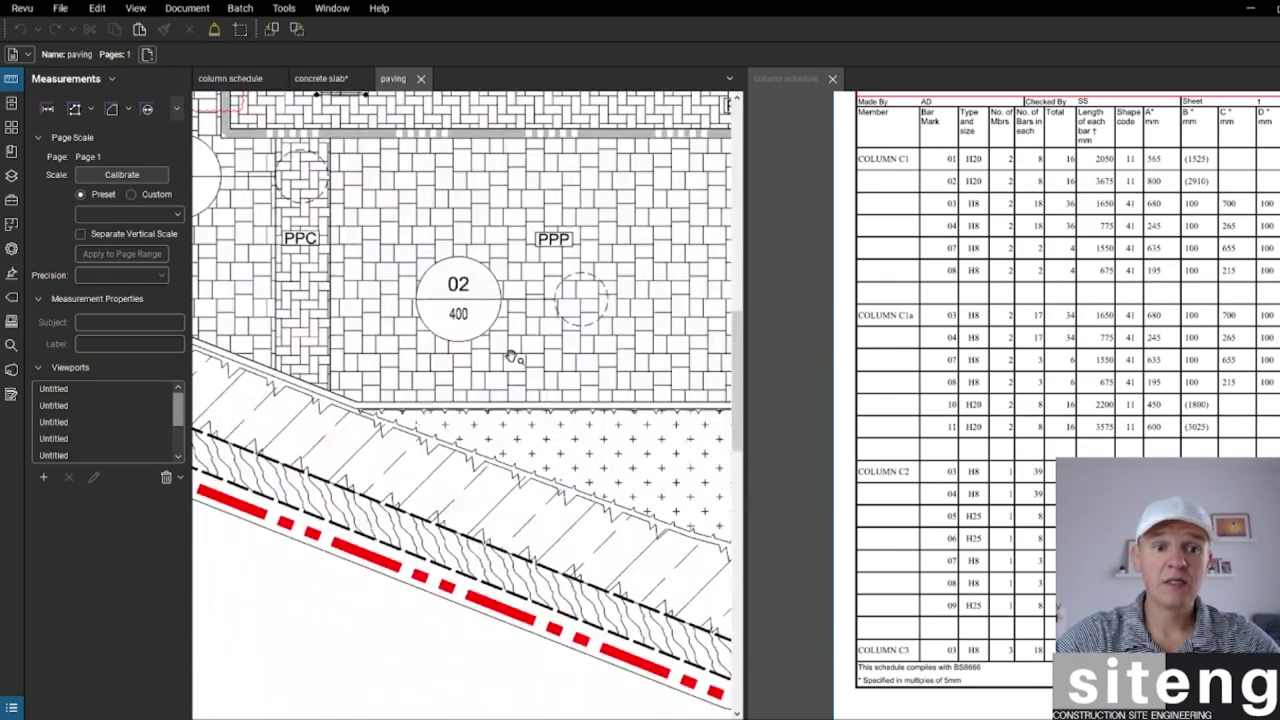
drag(512, 360, 437, 354)
drag(967, 335, 868, 344)
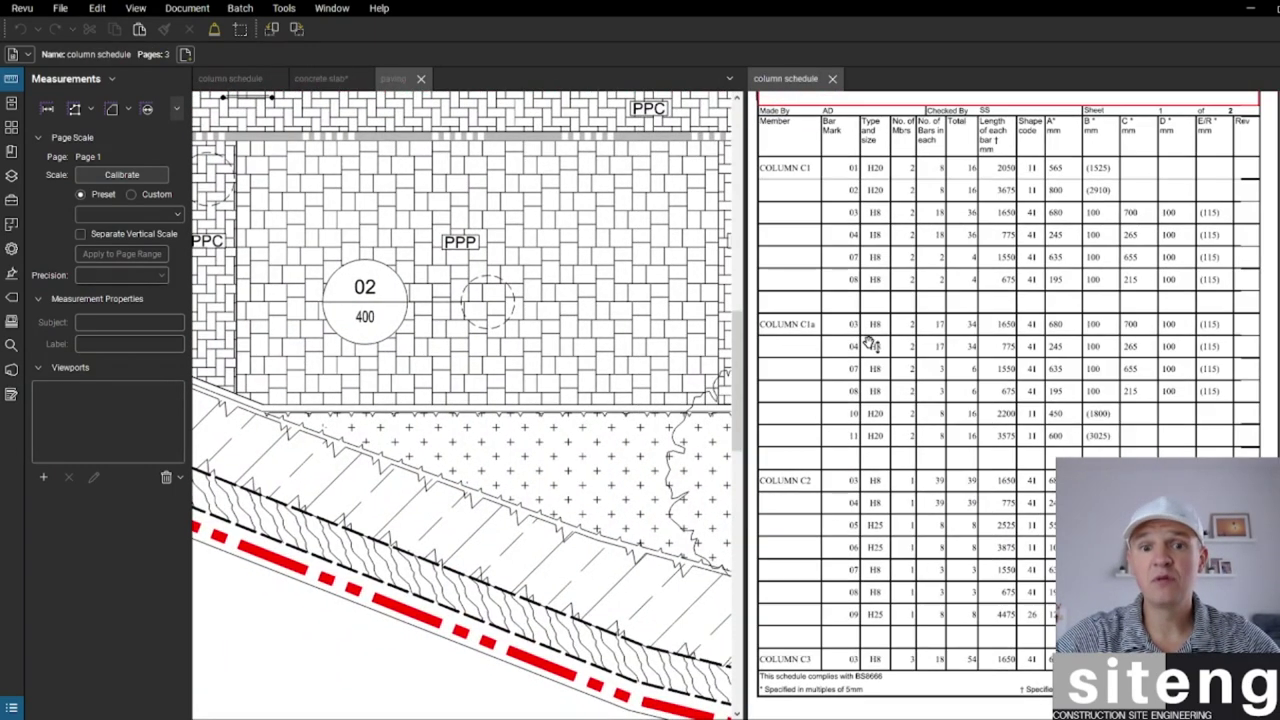
scroll(912, 302, up, 2)
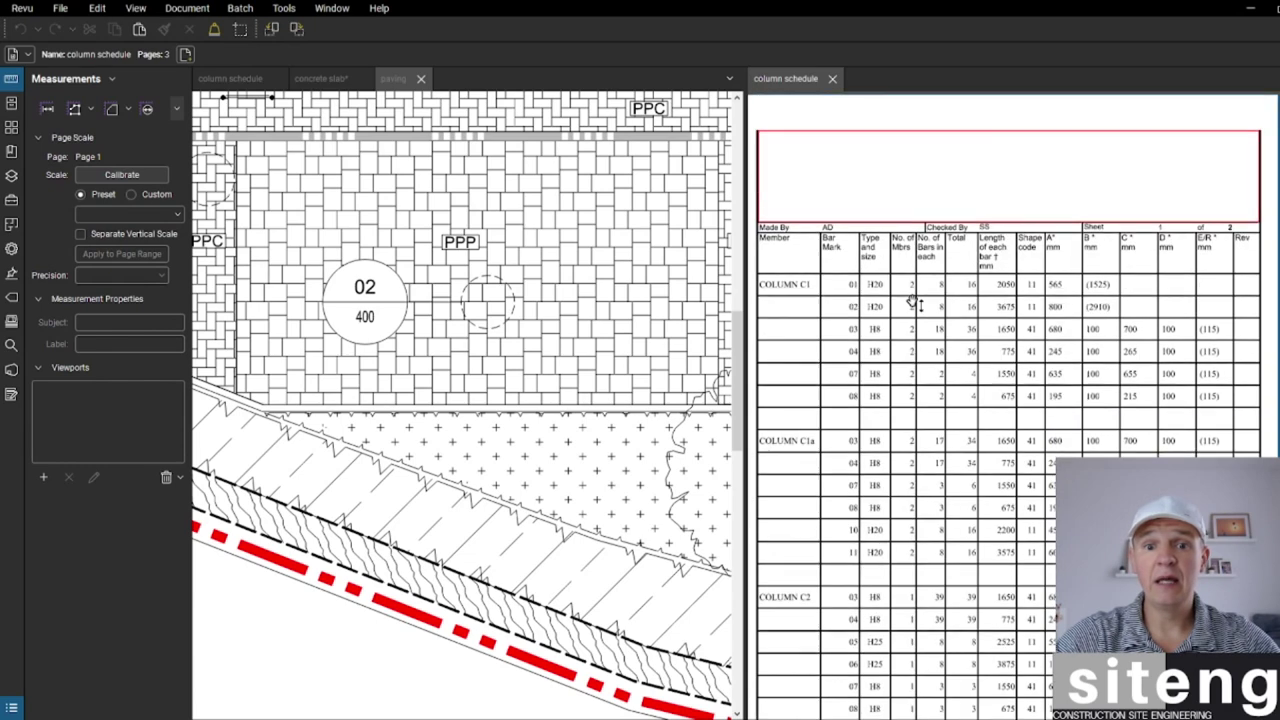
scroll(912, 302, down, 2)
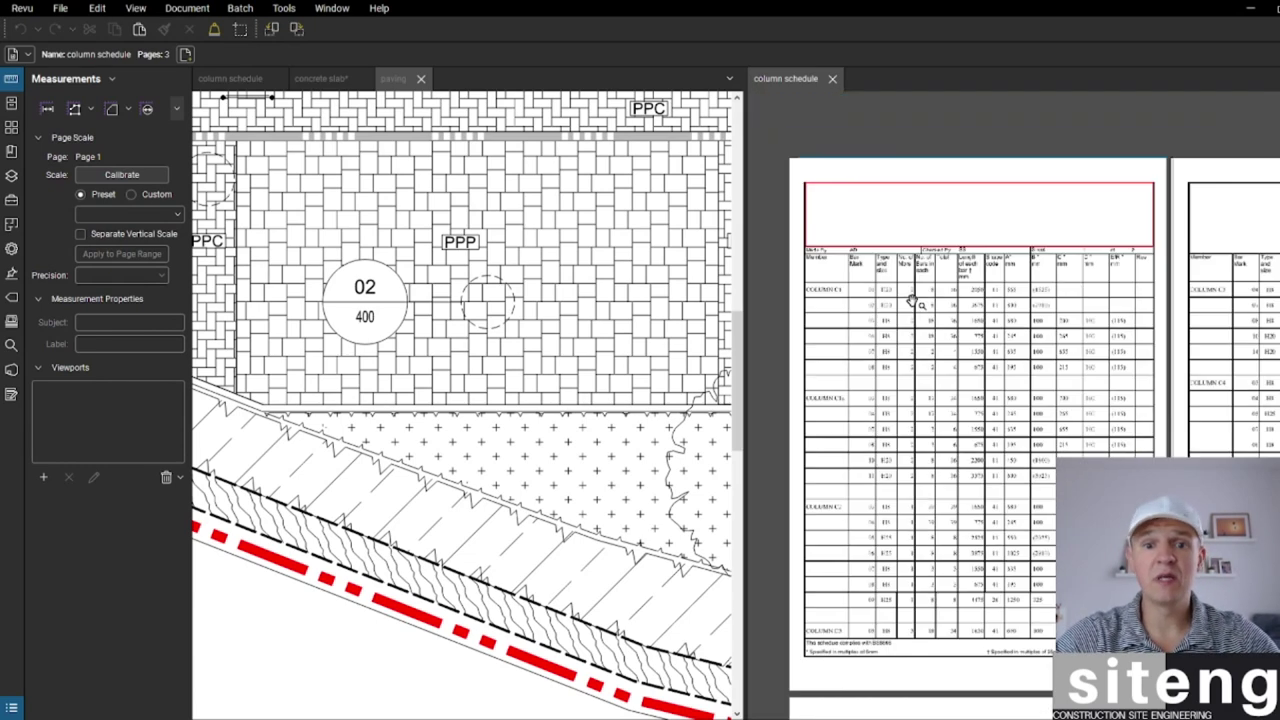
- Examine the paving drawing around the triangular planting bed and the C04 revision cloud, alongside the column schedule
mouse_move(466, 220)
mouse_down()
mouse_move(531, 282)
mouse_move(534, 322)
mouse_up()
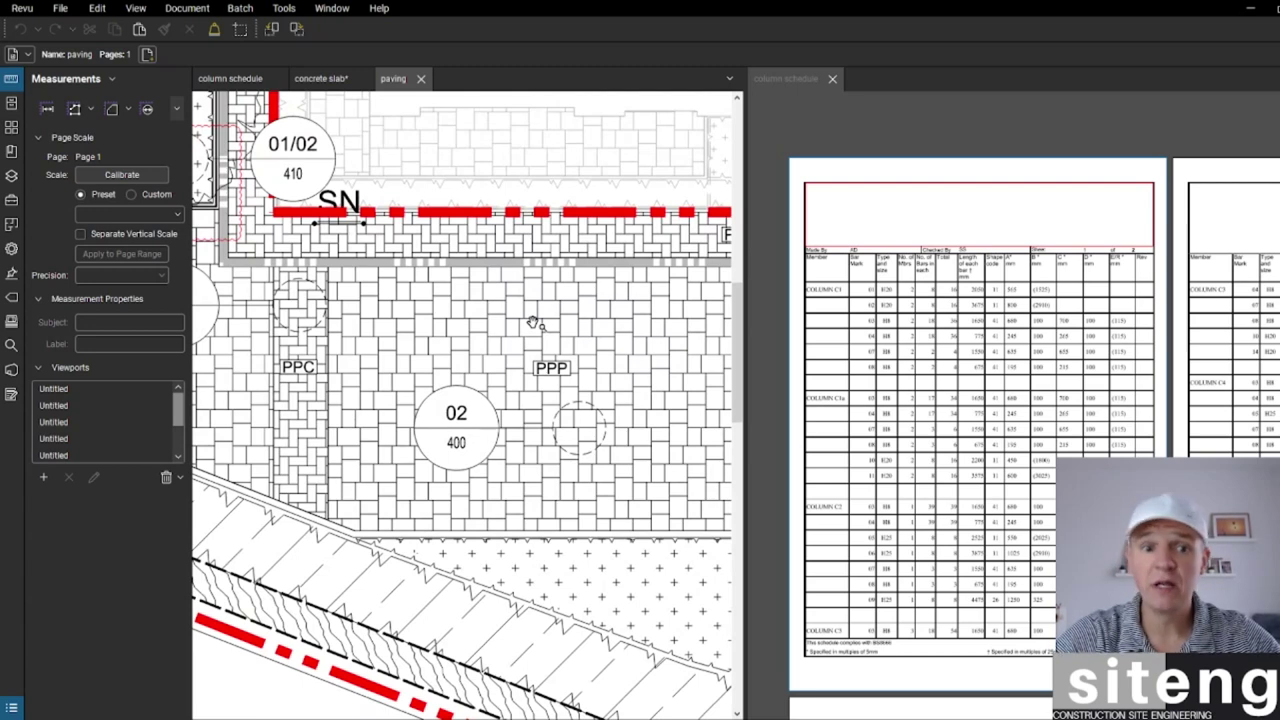
drag(509, 300, 526, 393)
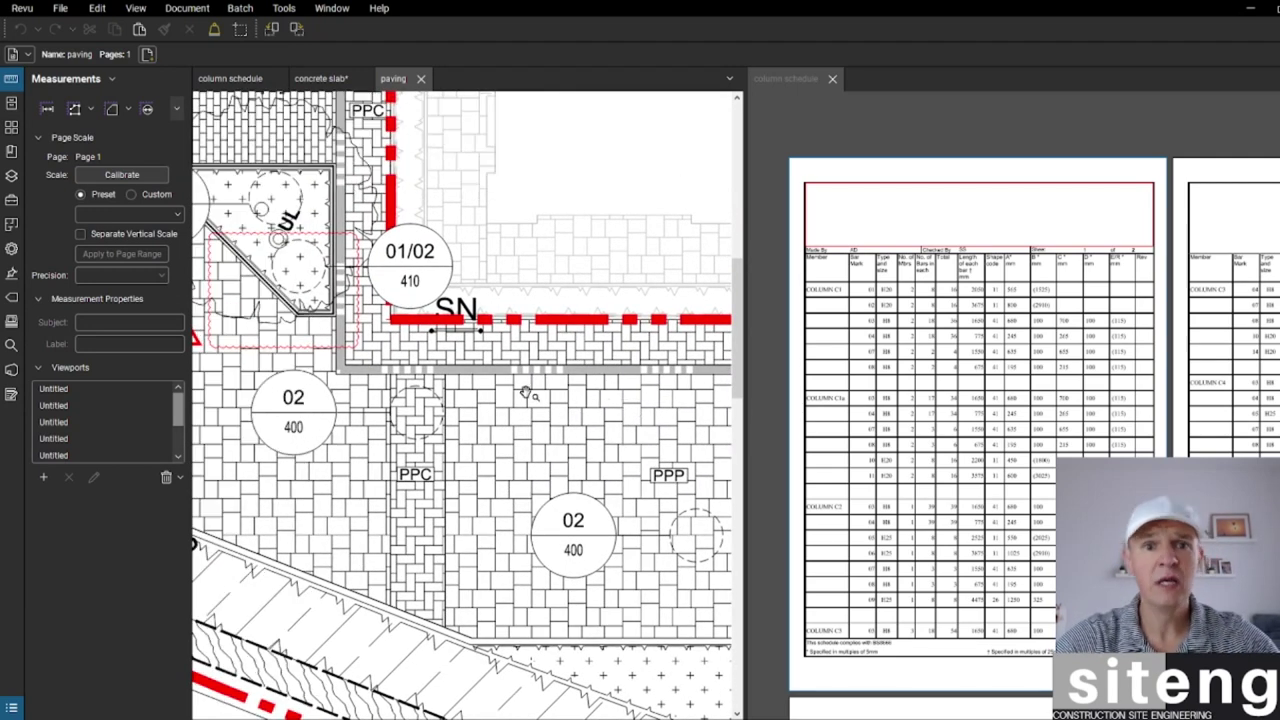
scroll(526, 393, up, 2)
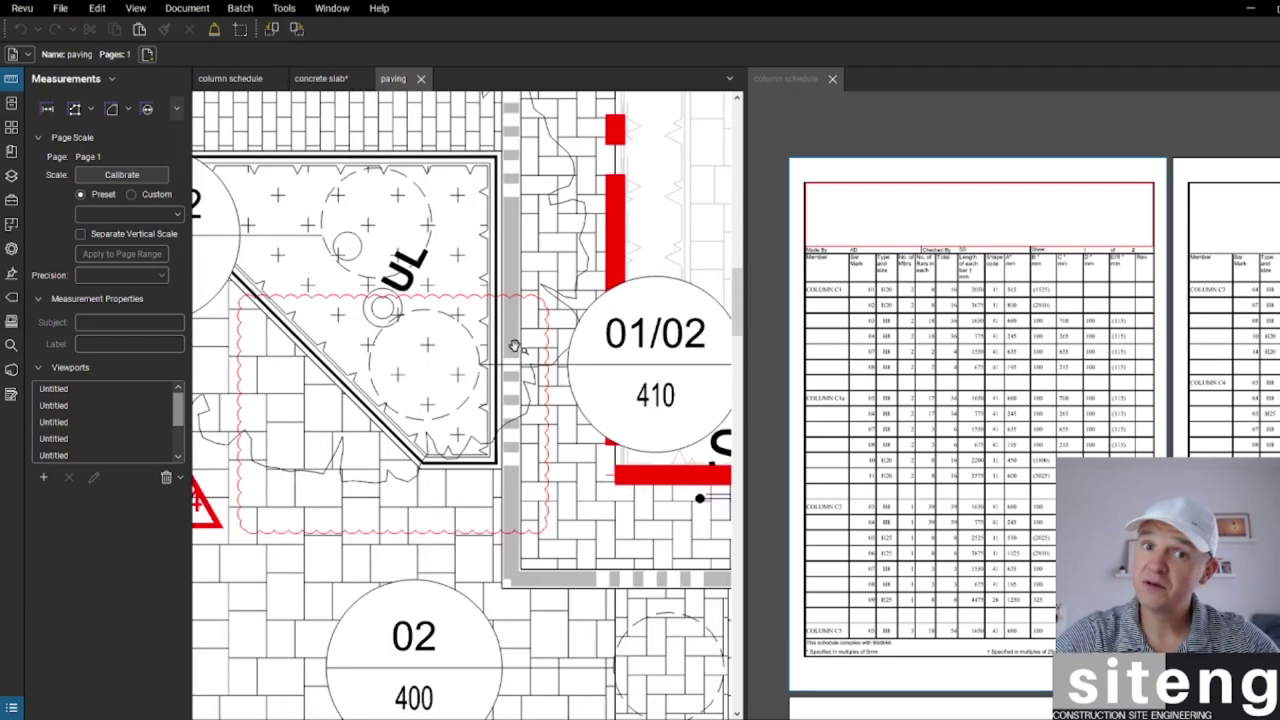
scroll(513, 346, down, 3)
scroll(288, 301, up, 3)
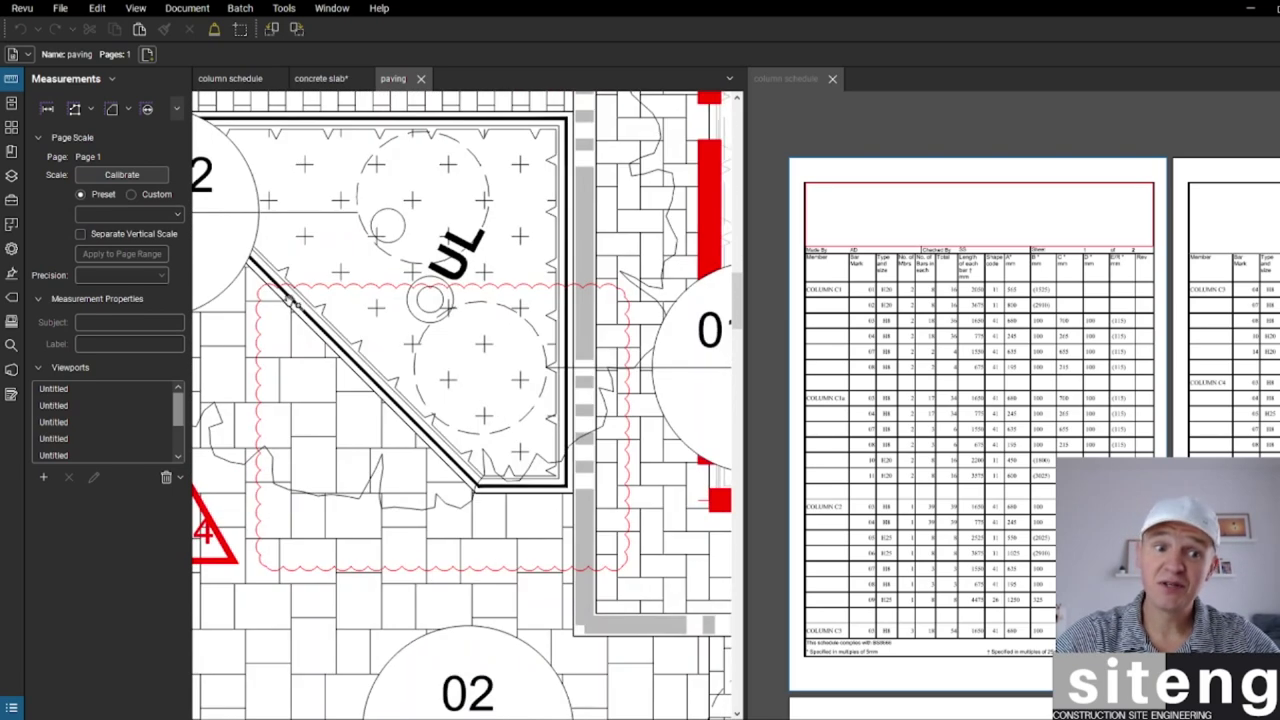
scroll(523, 320, down, 3)
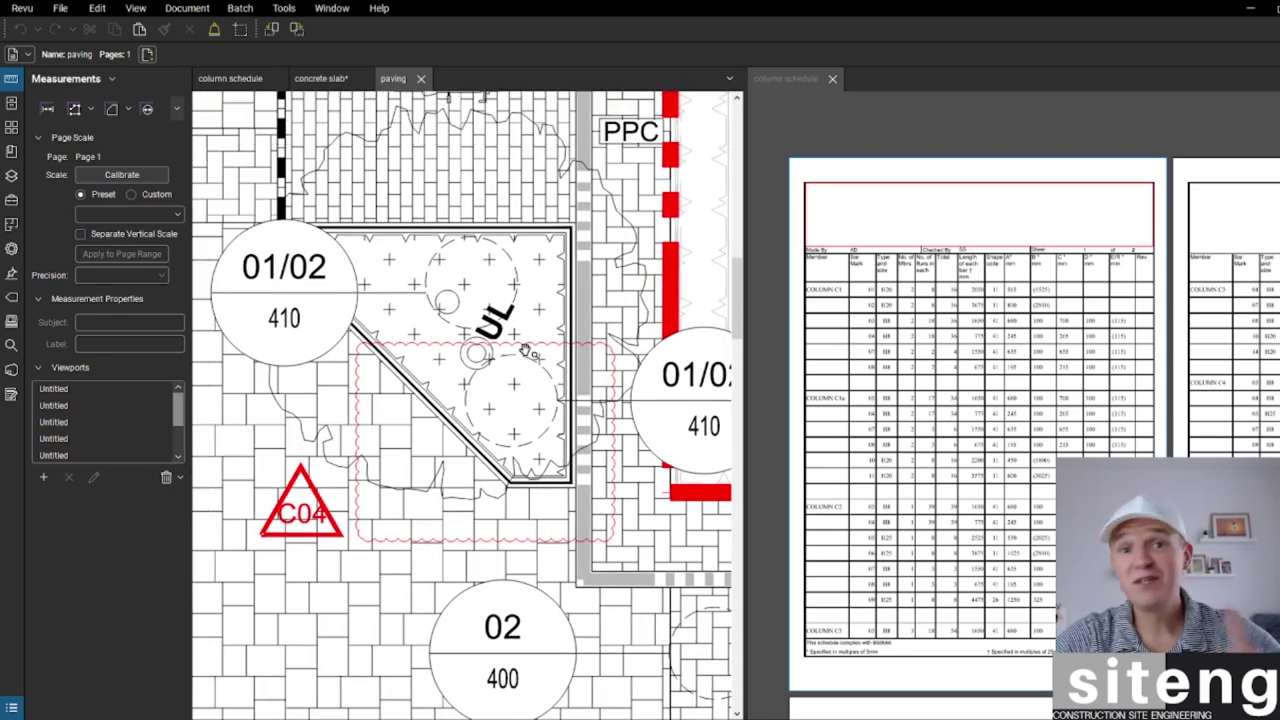
scroll(525, 350, down, 3)
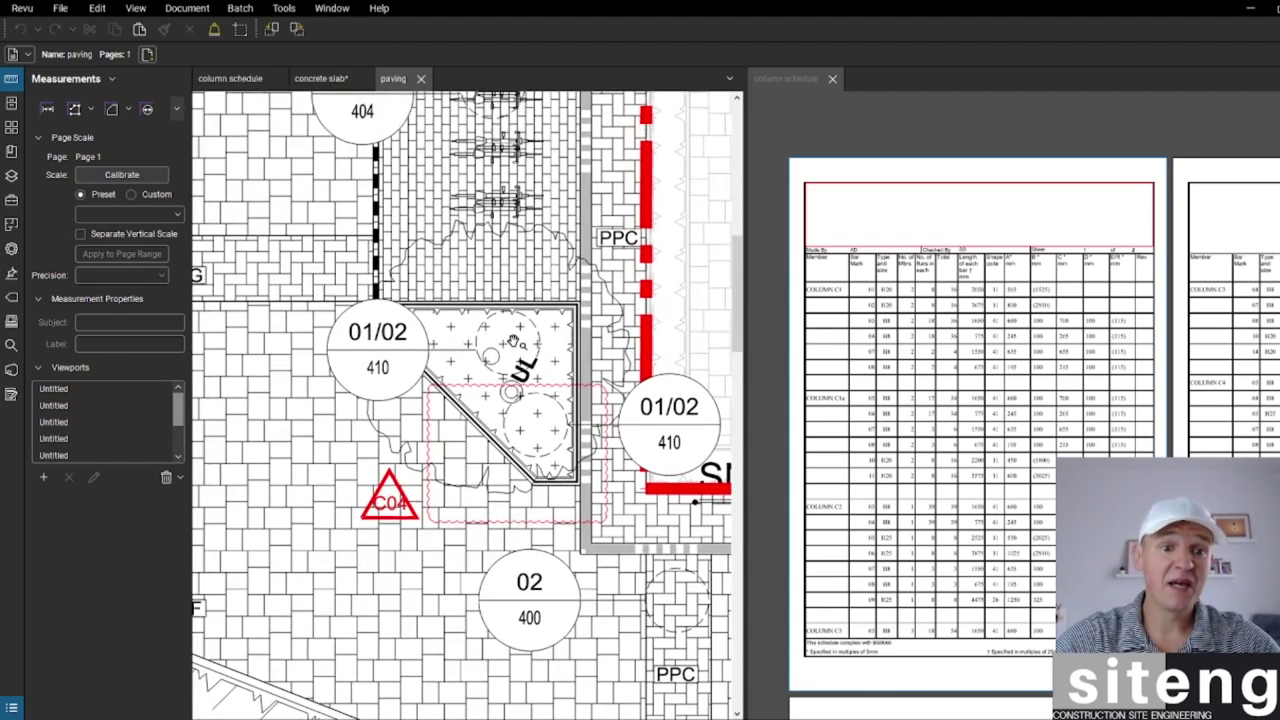
mouse_move(500, 320)
mouse_down()
mouse_move(536, 377)
mouse_move(508, 409)
mouse_up()
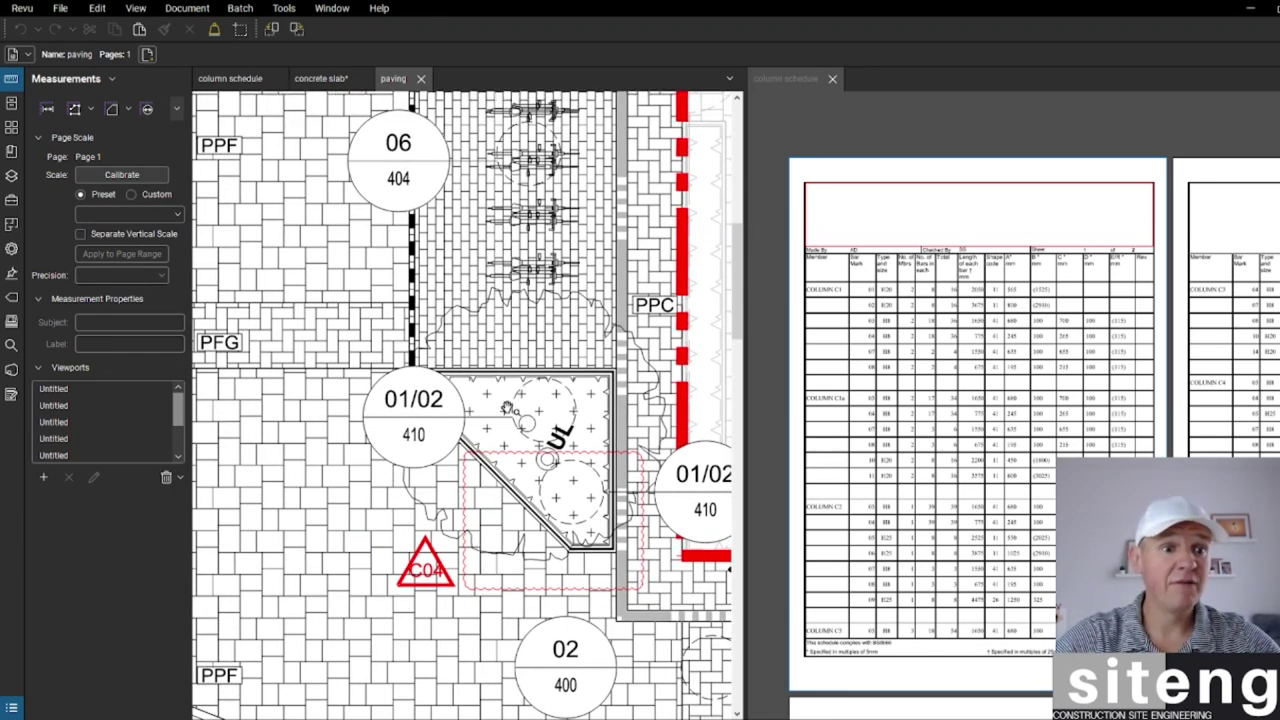
scroll(511, 418, up, 2)
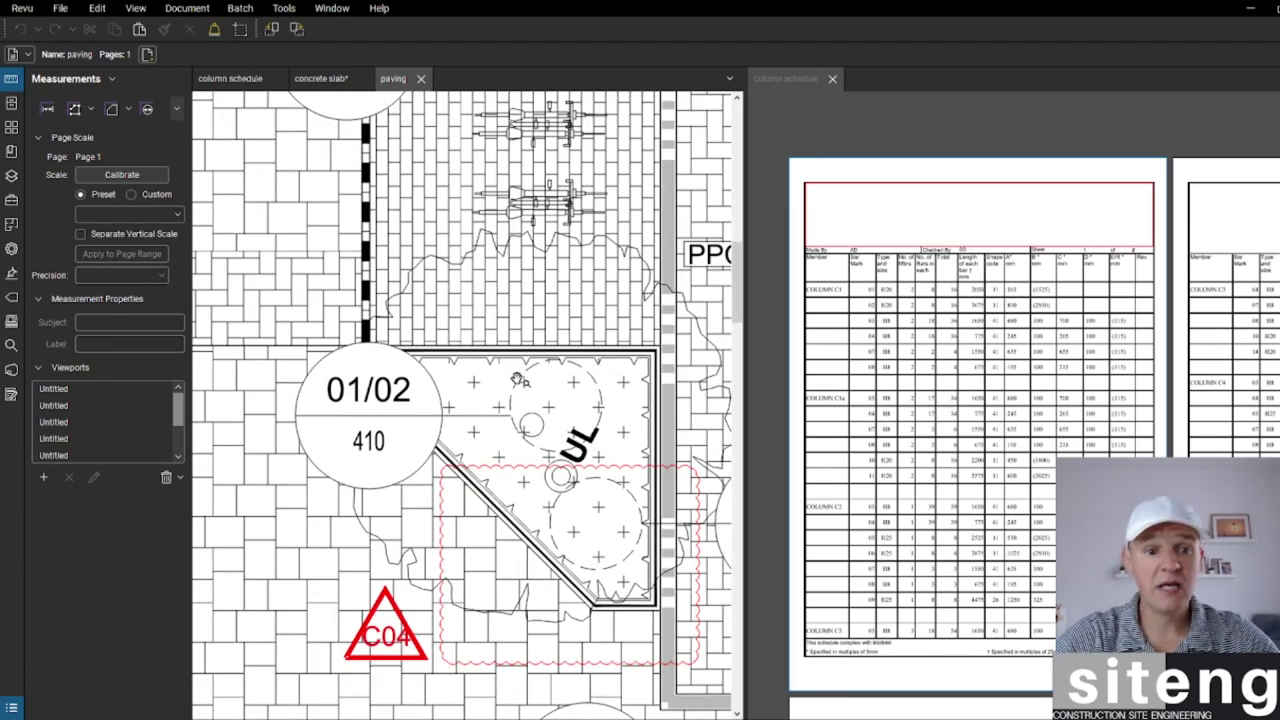
scroll(530, 420, down, 2)
drag(506, 278, 505, 318)
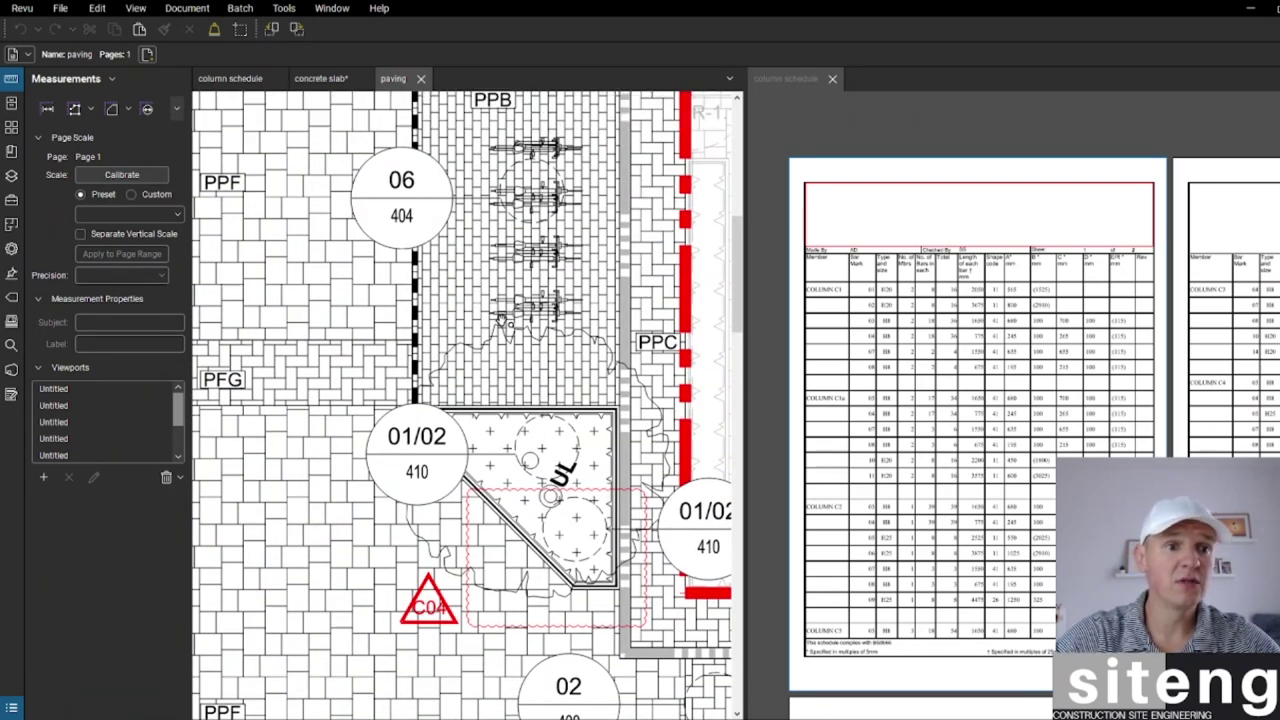
click(895, 338)
click(580, 268)
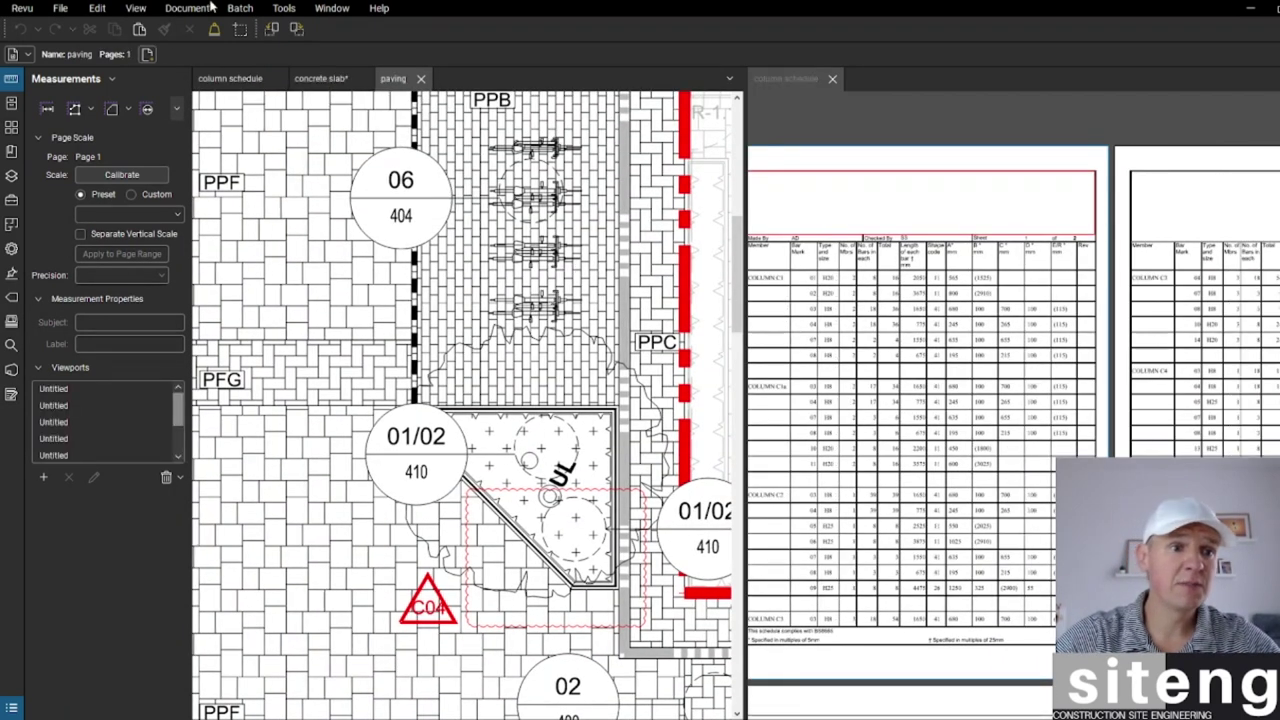
- Try out Snap to Content by starting a line at a paving block corner on the paving drawing, then cancel the line
click(157, 9)
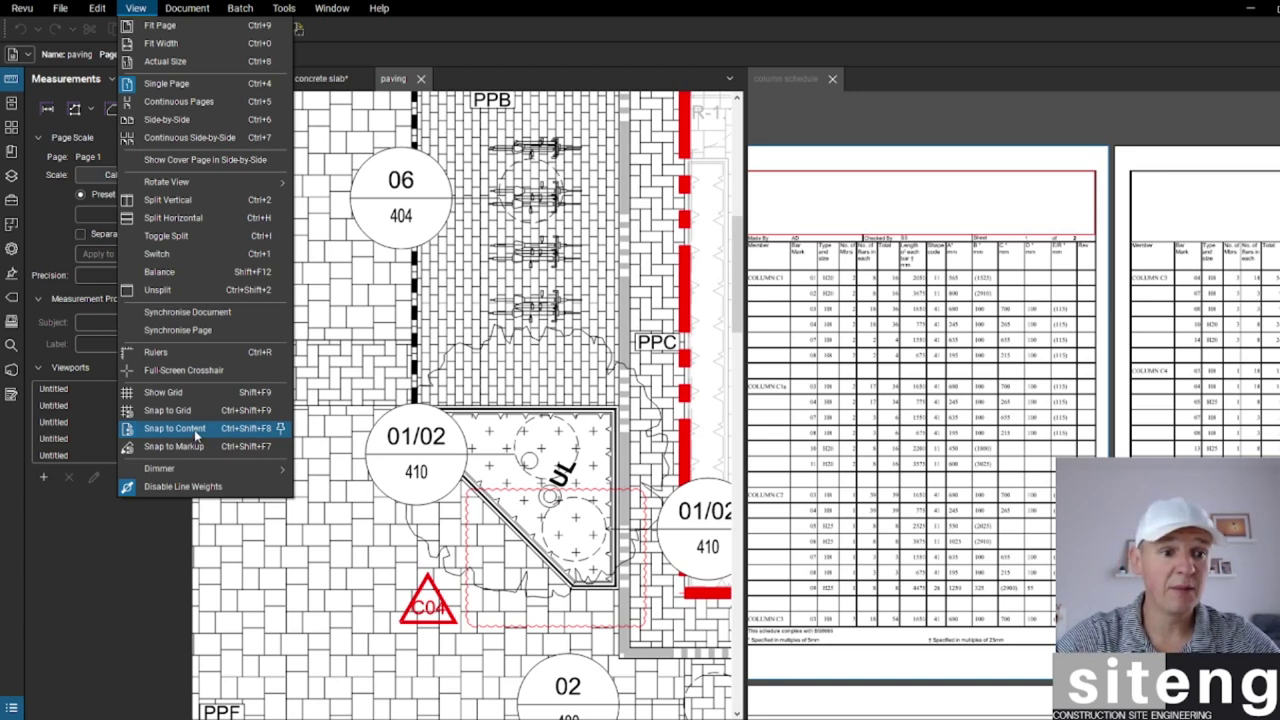
click(193, 429)
scroll(452, 383, up, 2)
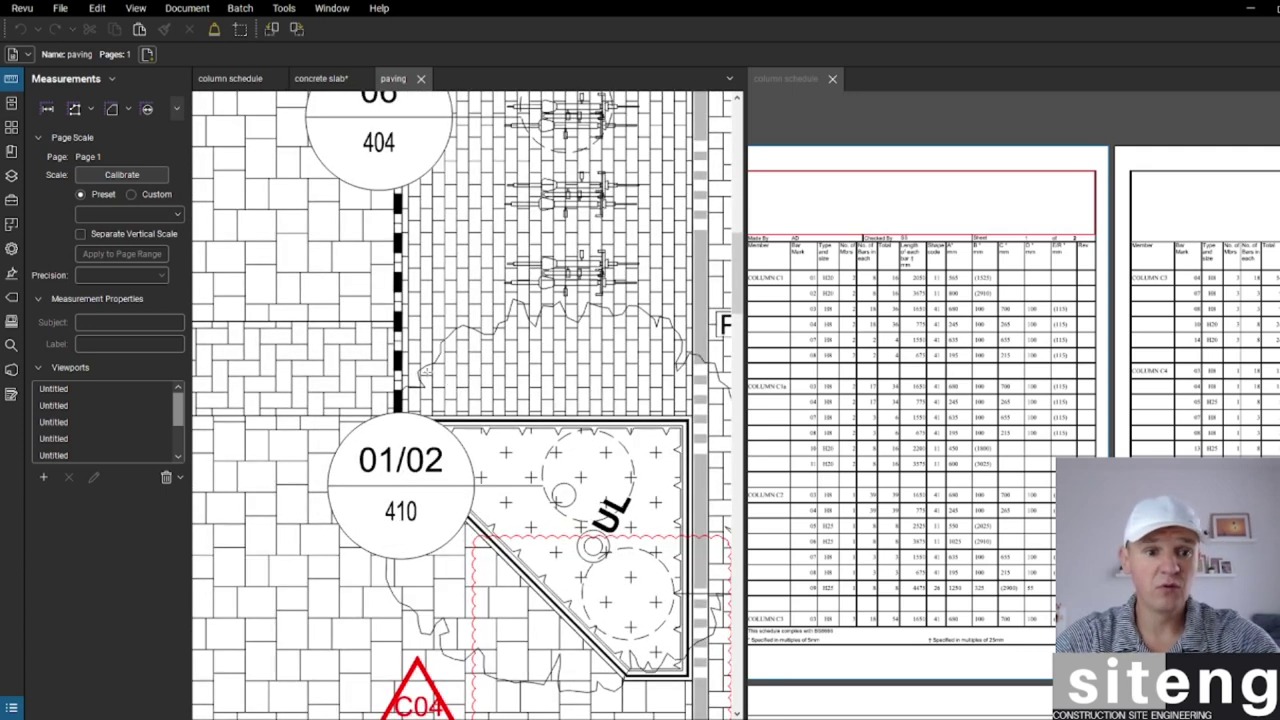
key(l)
scroll(451, 385, up, 4)
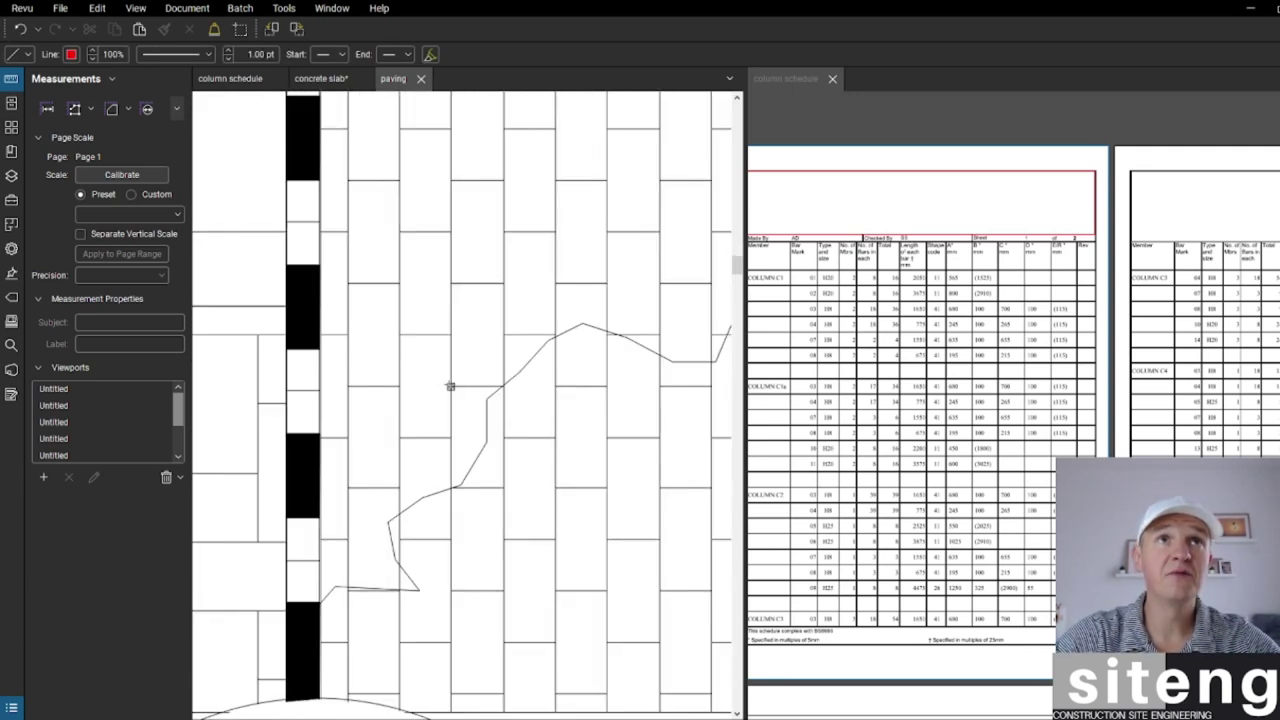
scroll(450, 386, up, 2)
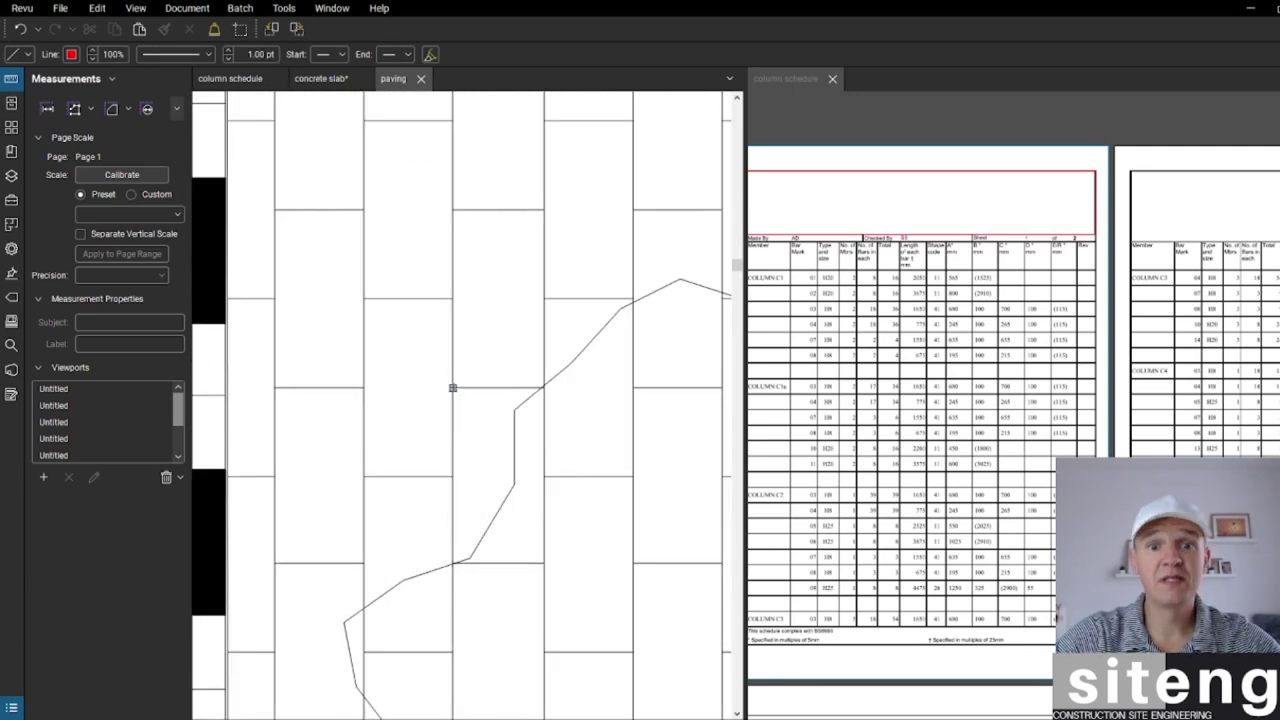
click(365, 298)
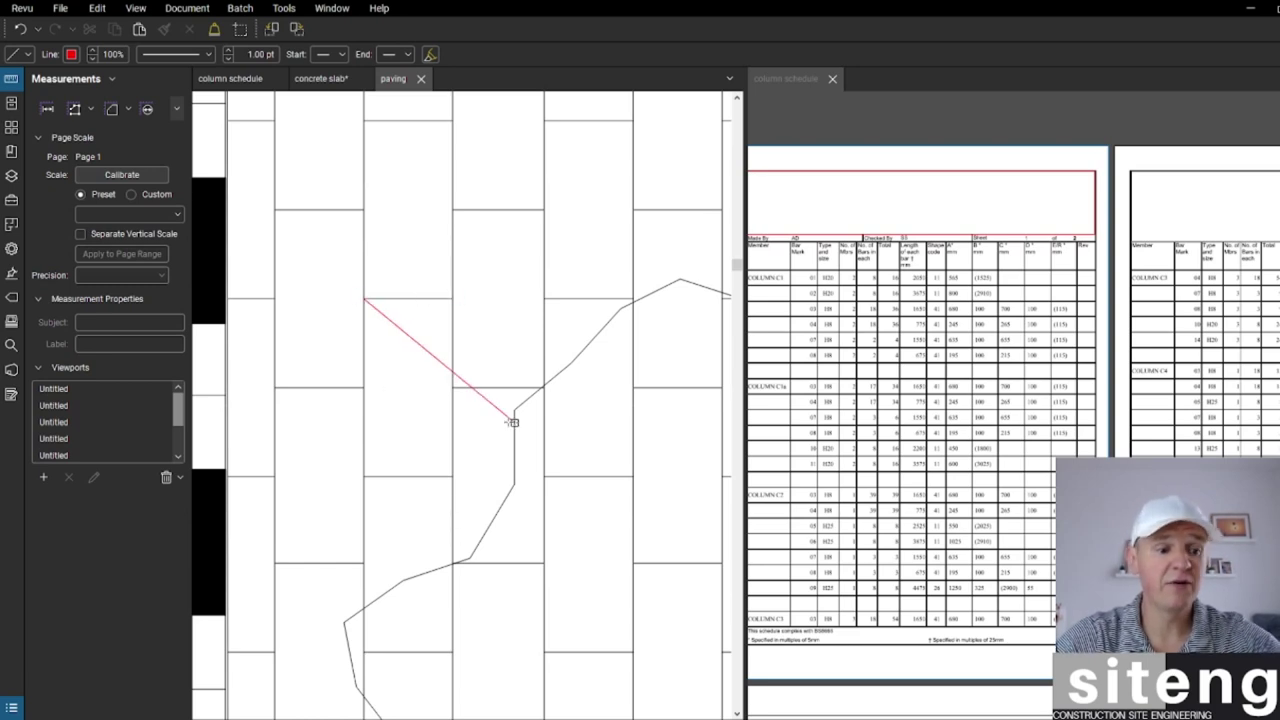
key(Escape)
scroll(486, 401, down, 3)
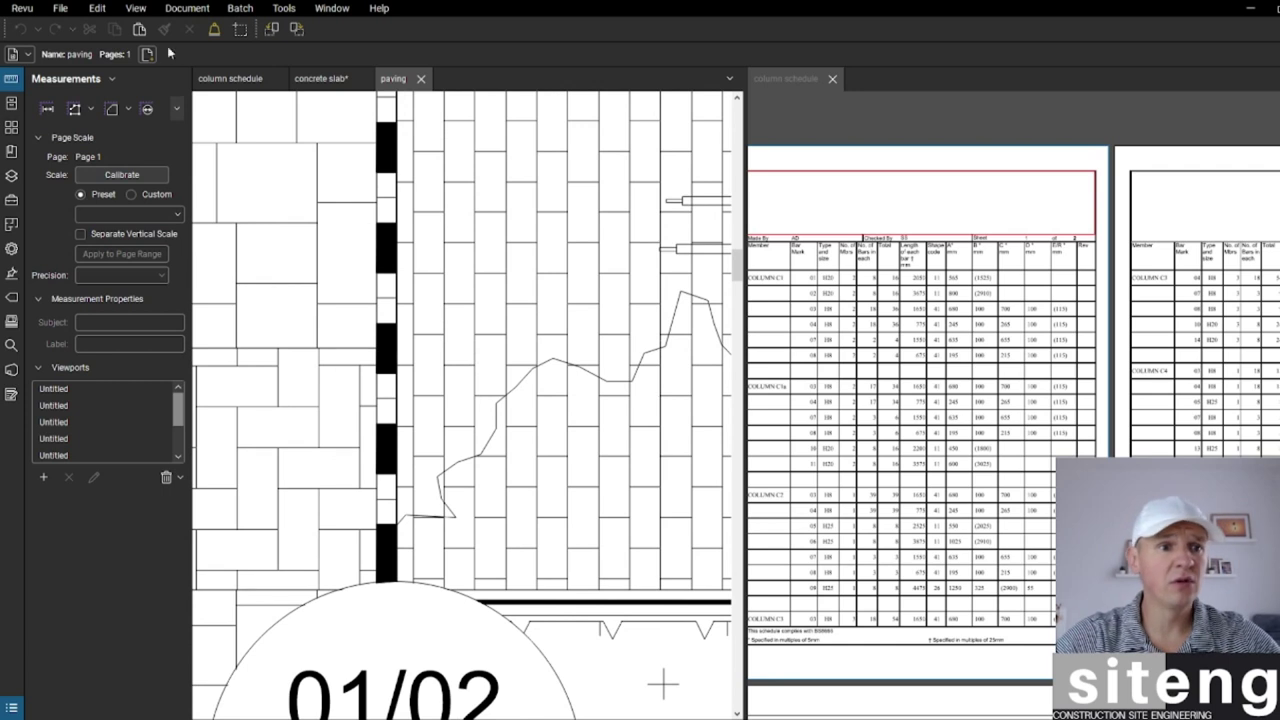
- Show the grid and inspect it over the blank central area of the paving drawing
click(168, 9)
mouse_move(150, 9)
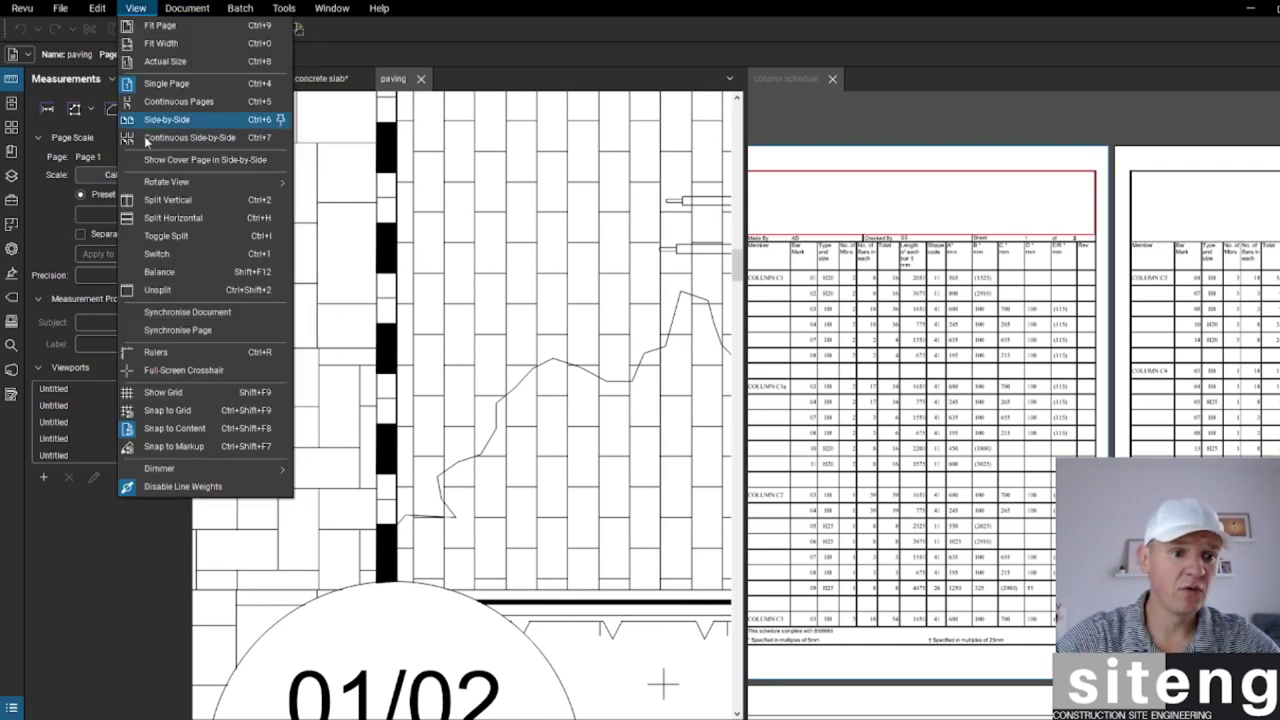
click(196, 394)
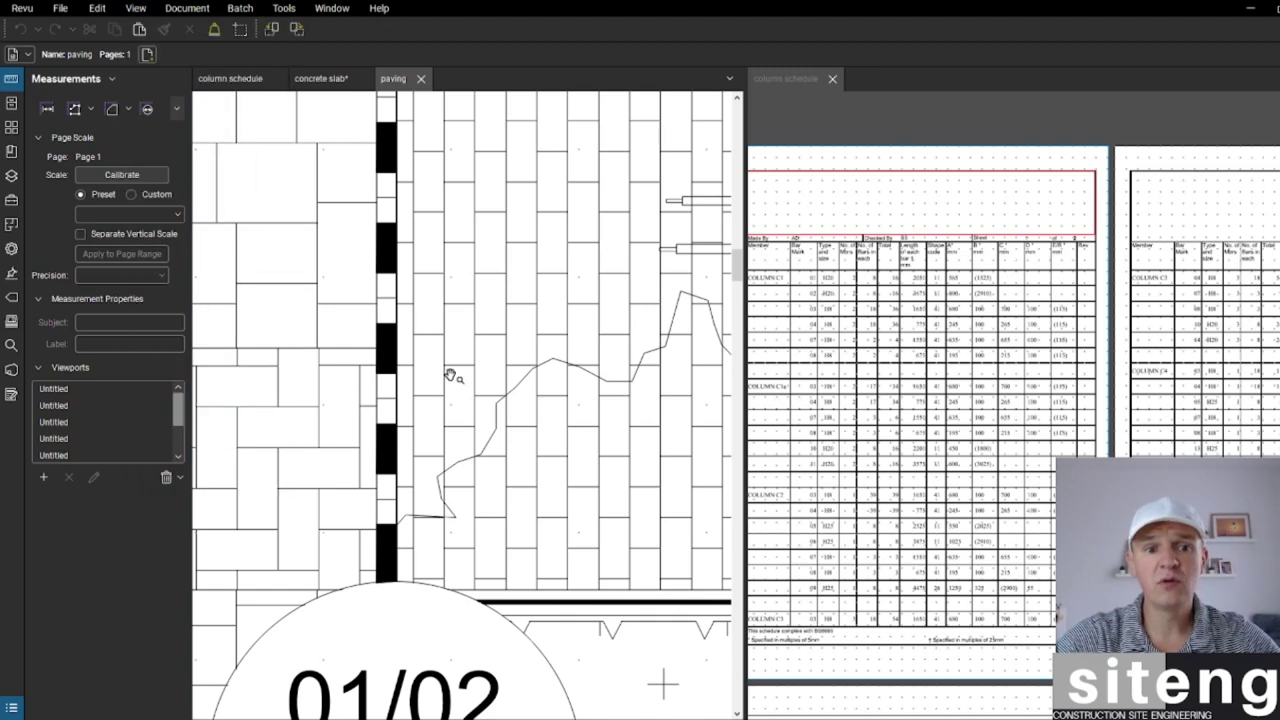
scroll(450, 375, down, 2)
scroll(450, 375, down, 5)
drag(671, 293, 582, 335)
scroll(582, 335, up, 5)
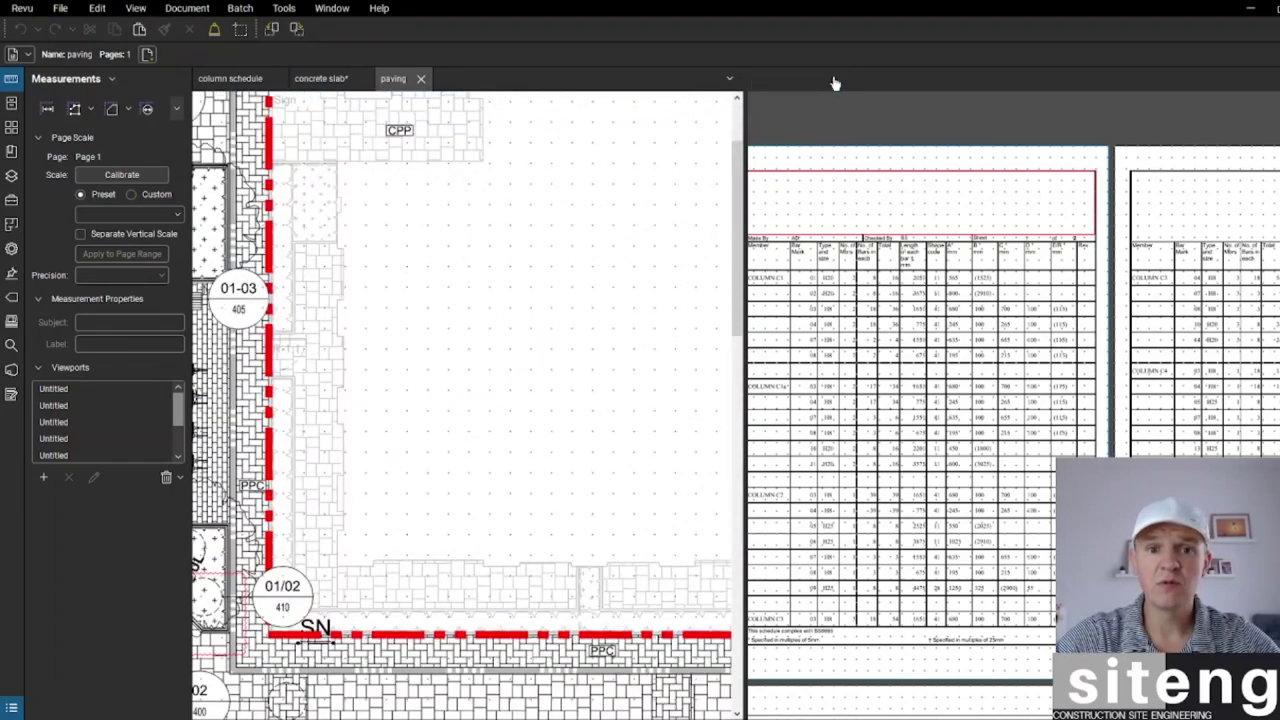
- Close the second pane's column schedule so the paving drawing fills the workspace
click(832, 78)
scroll(770, 297, down, 4)
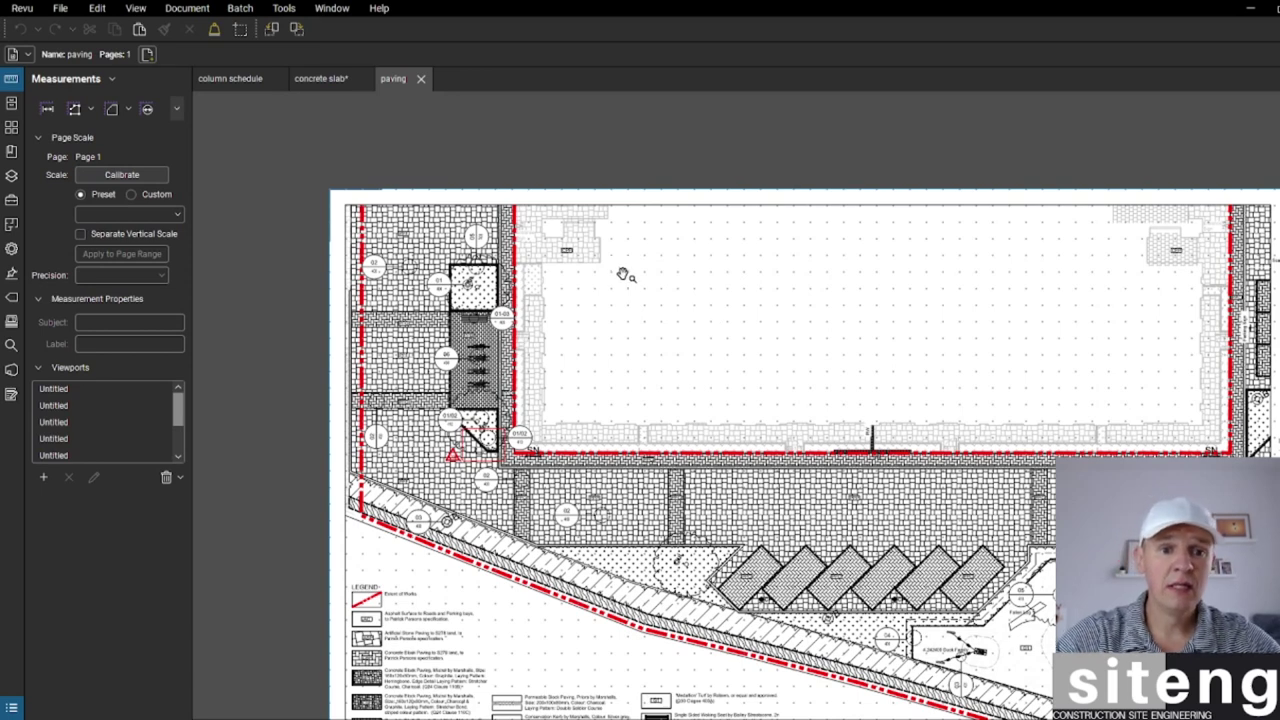
drag(623, 271, 549, 196)
- Hide the grid on the paving drawing
click(134, 9)
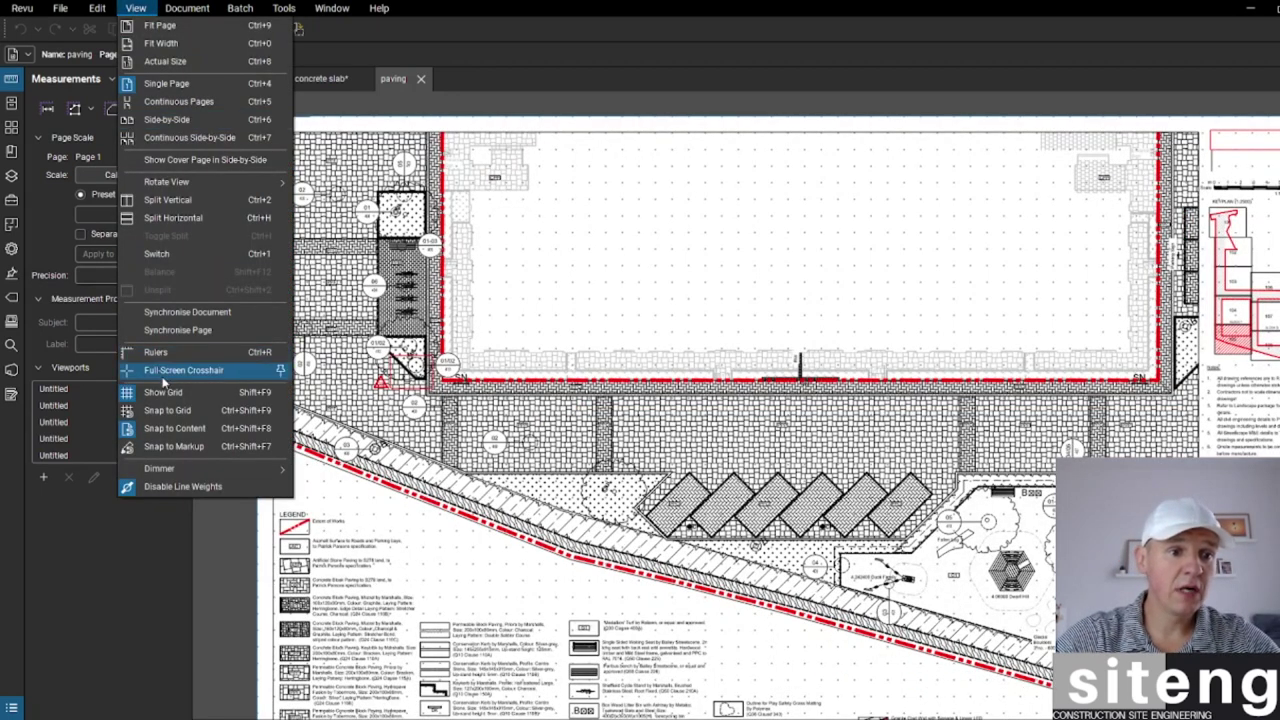
click(160, 394)
click(136, 9)
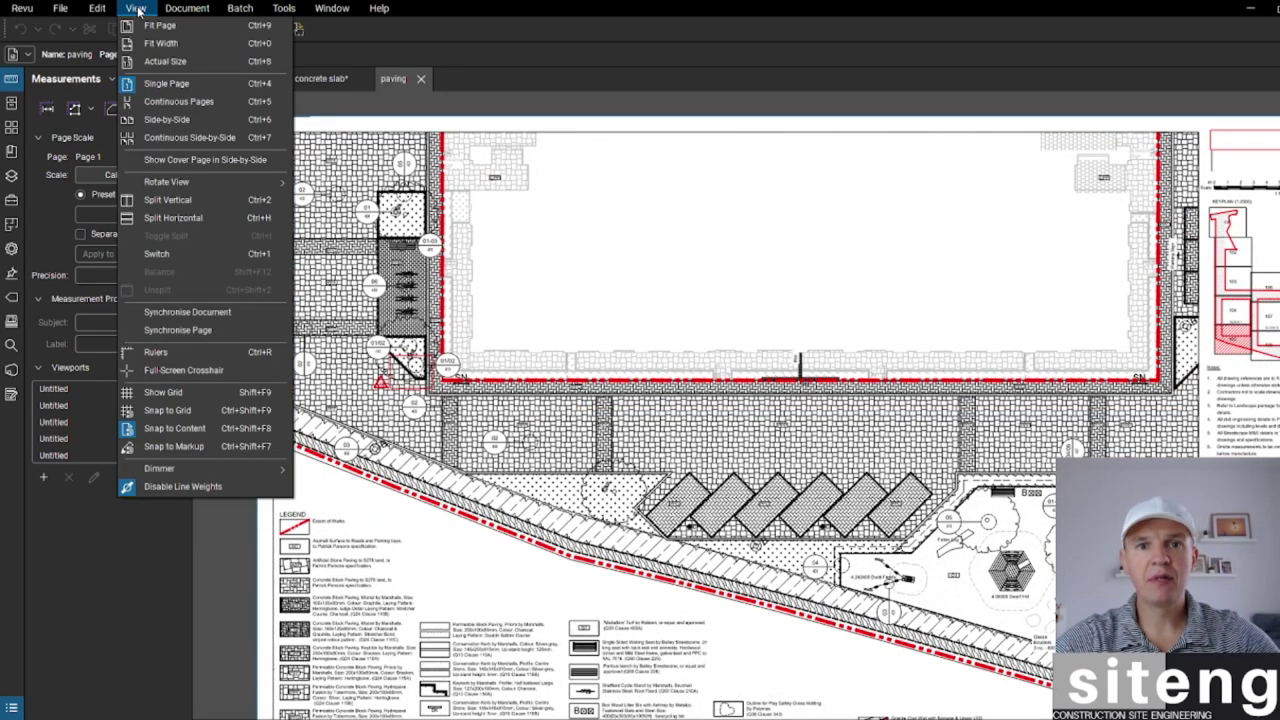
- Insert all pages of concrete slab.pdf into the paving document after page 1
mouse_move(185, 9)
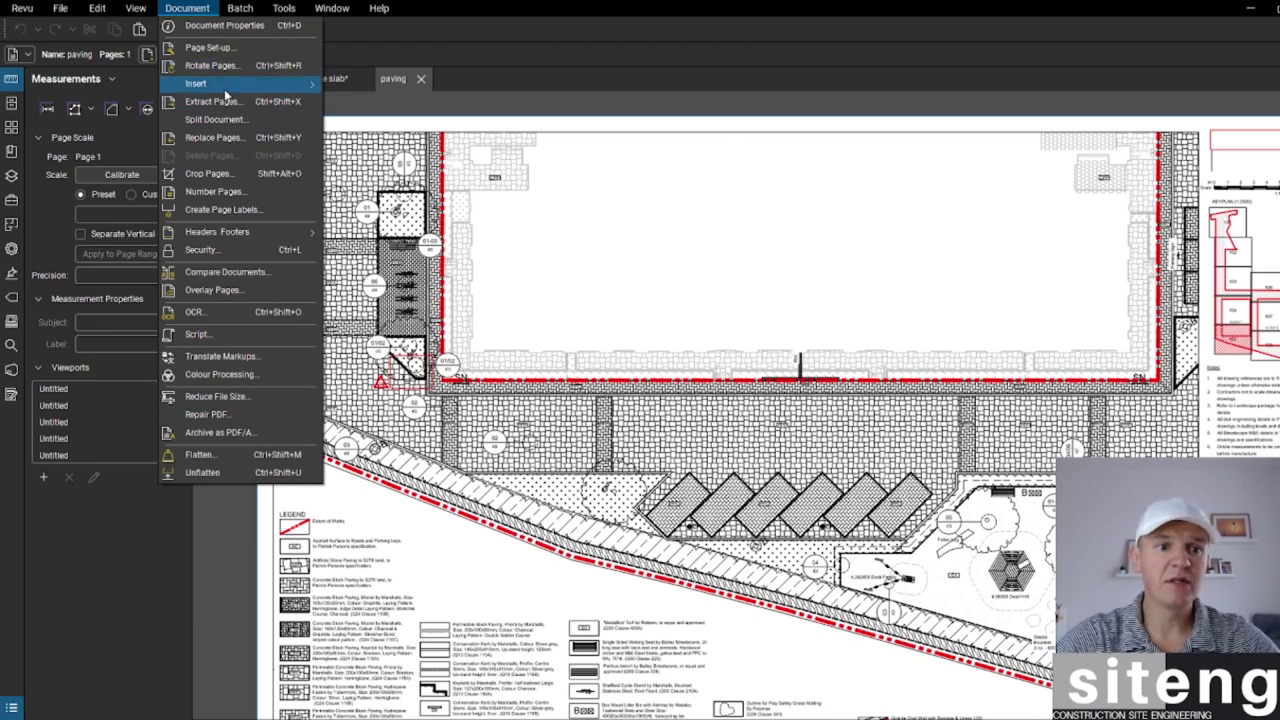
mouse_move(287, 85)
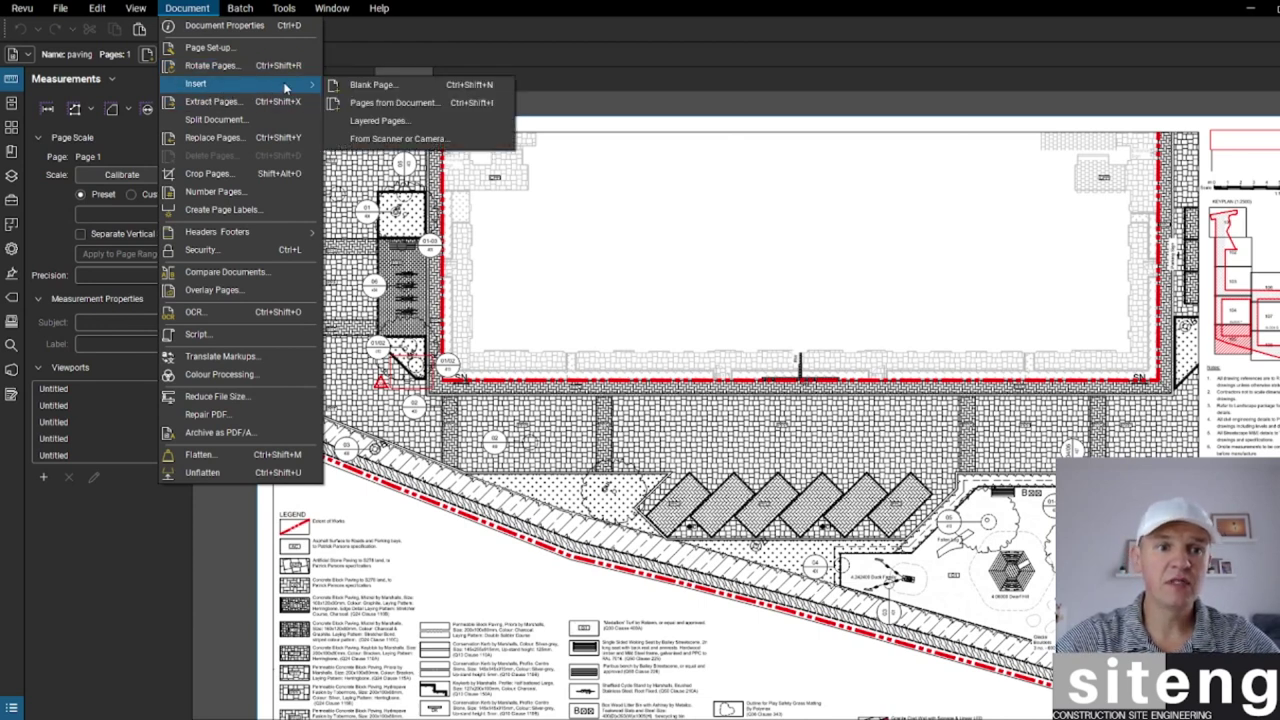
click(363, 104)
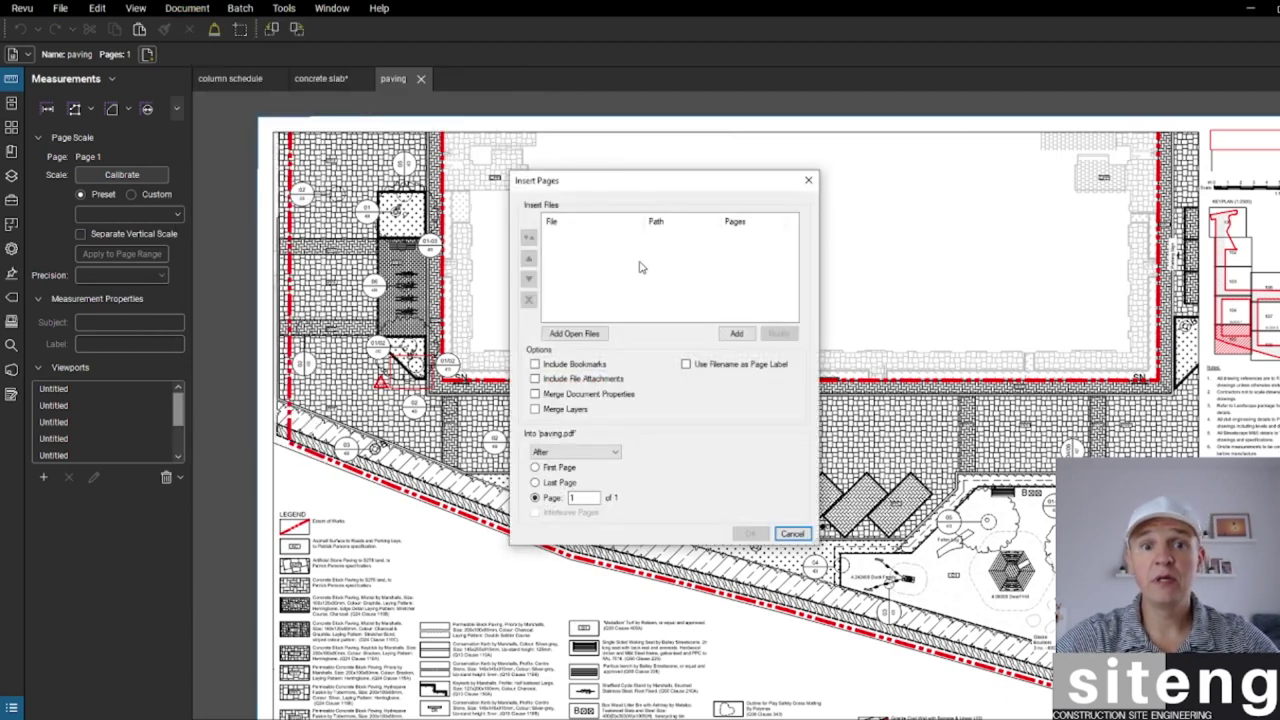
click(736, 333)
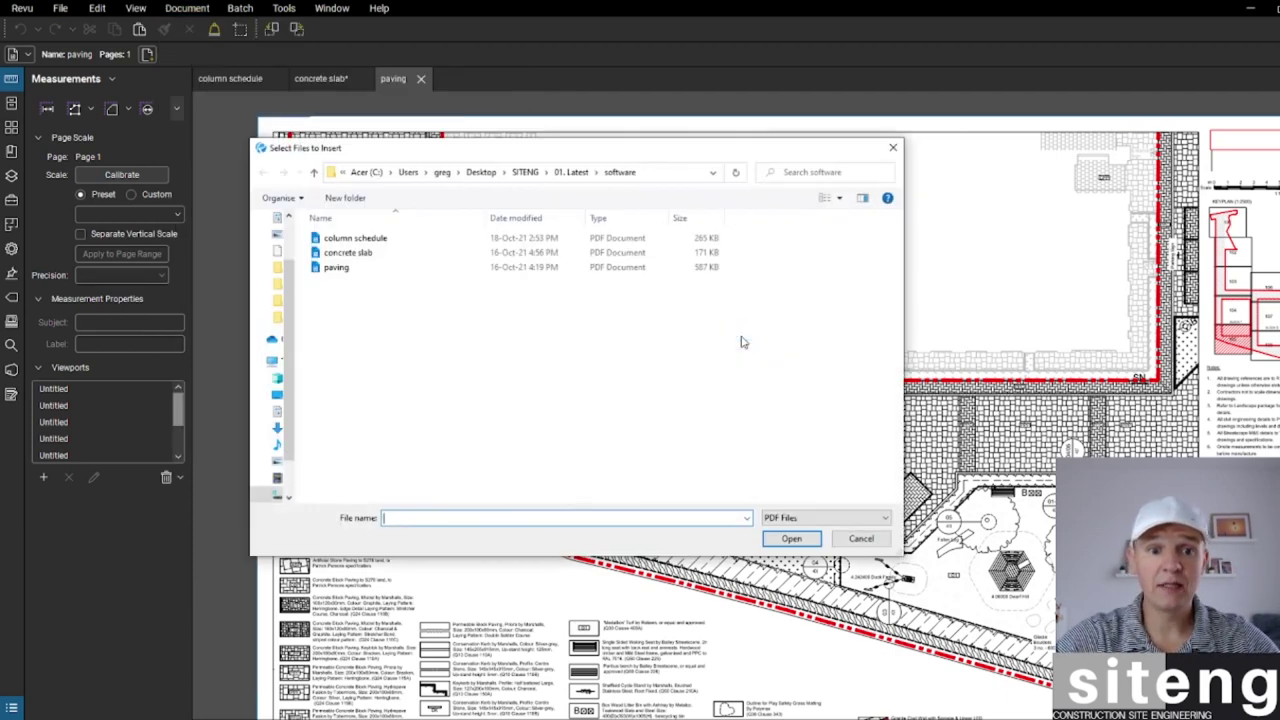
click(362, 253)
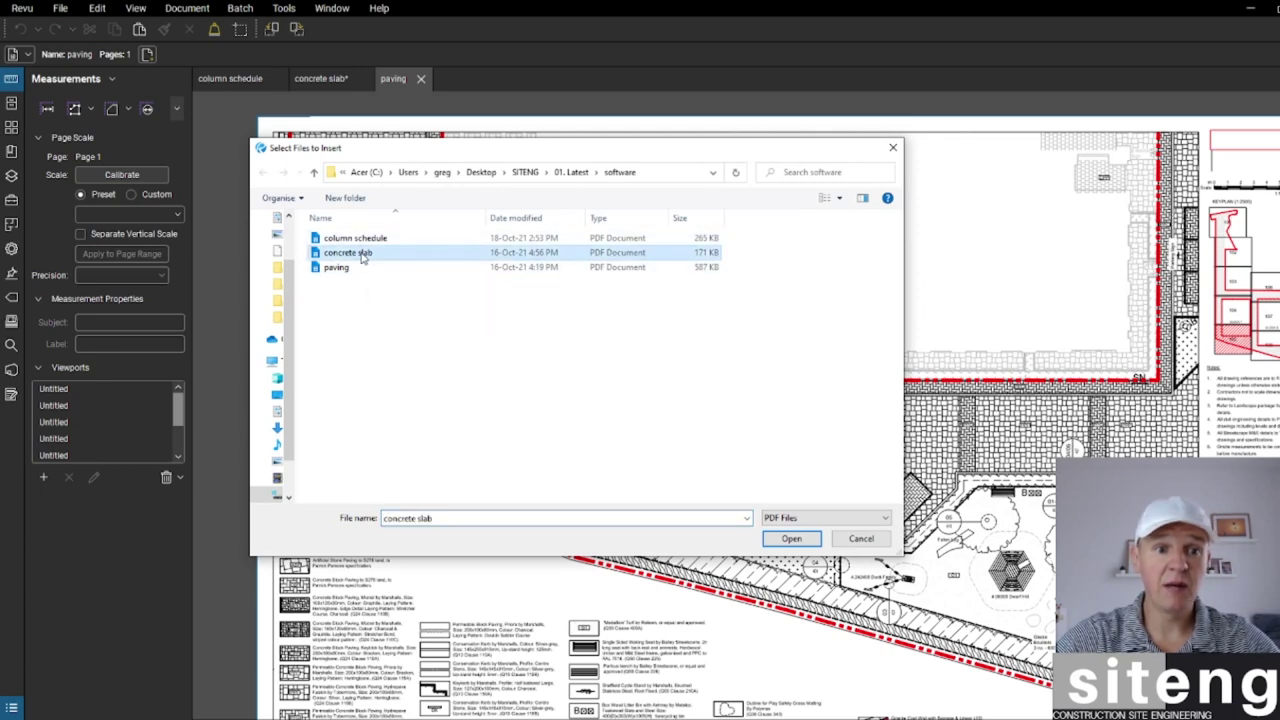
click(786, 539)
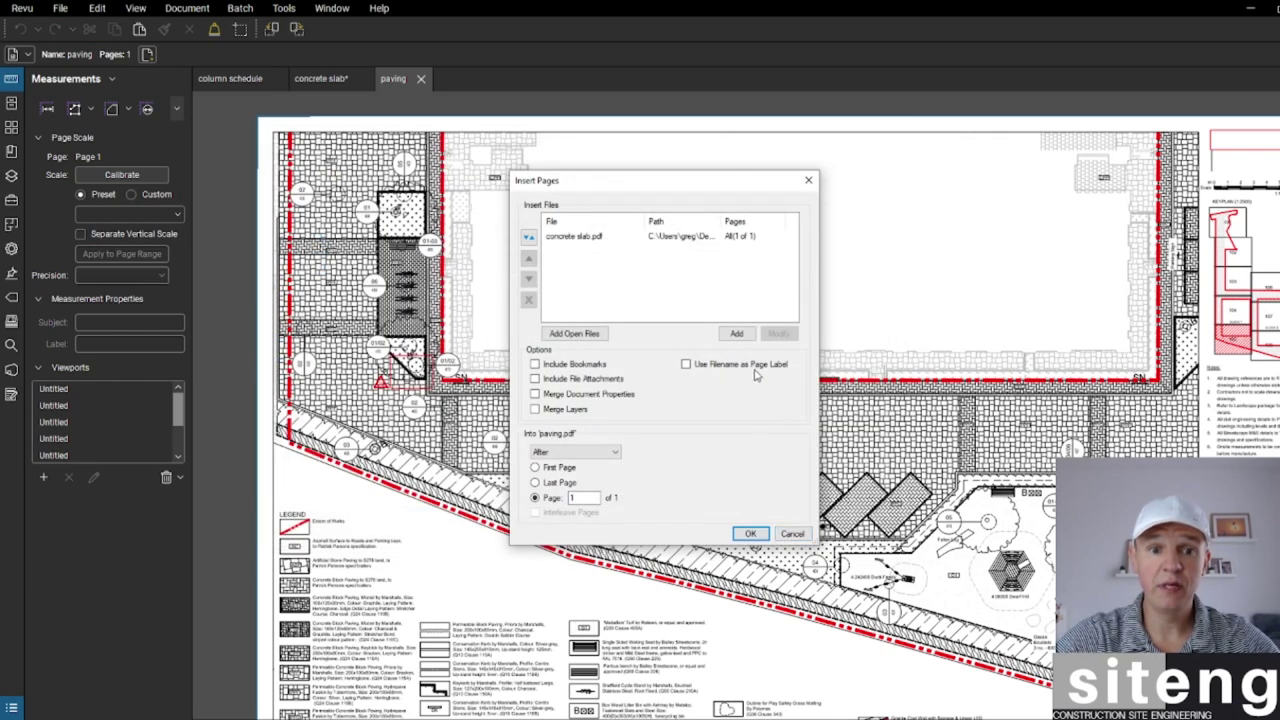
click(750, 533)
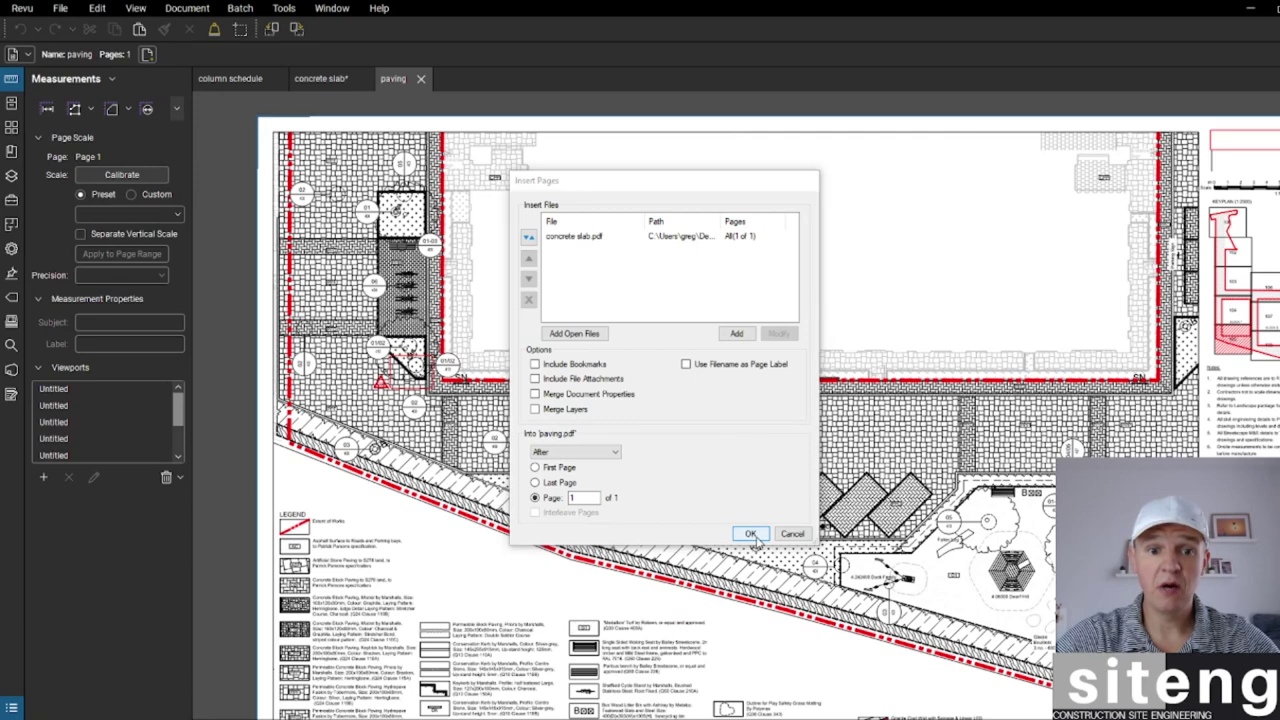
- Display the two pages of the paving document side by side and inspect the inserted slab plan next to the paving plan
scroll(743, 432, down, 5)
scroll(708, 365, up, 4)
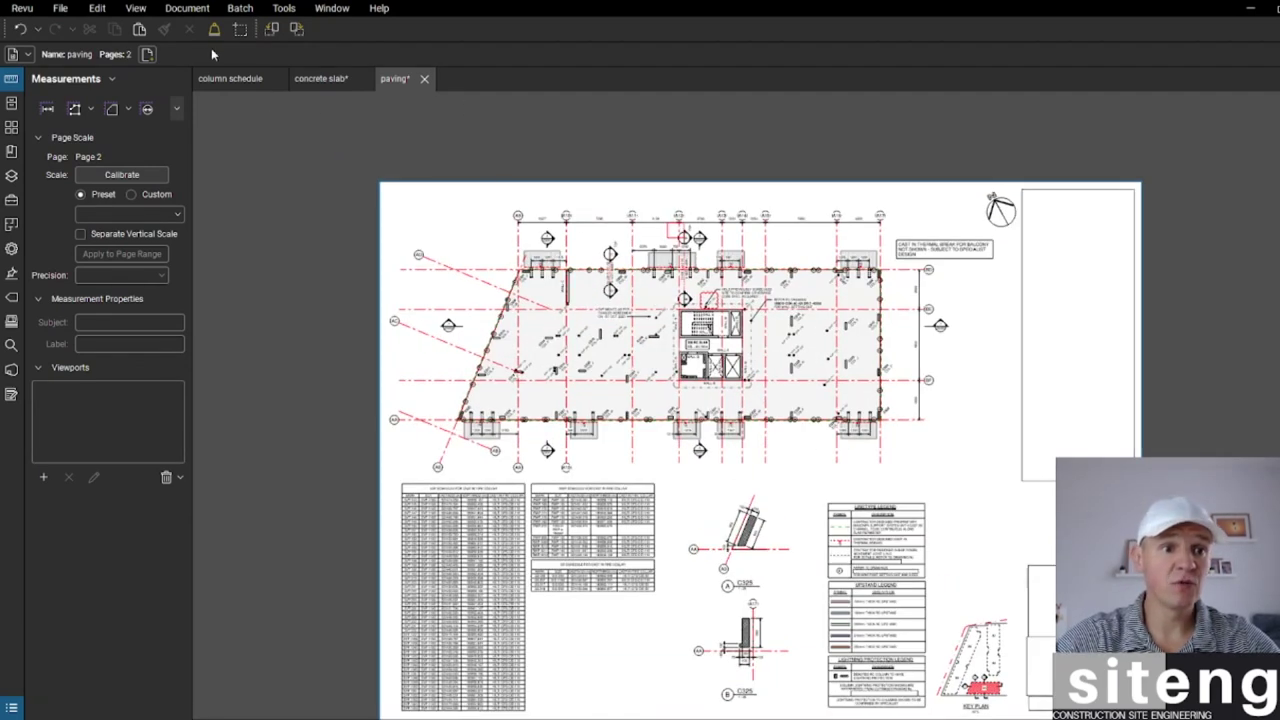
click(136, 9)
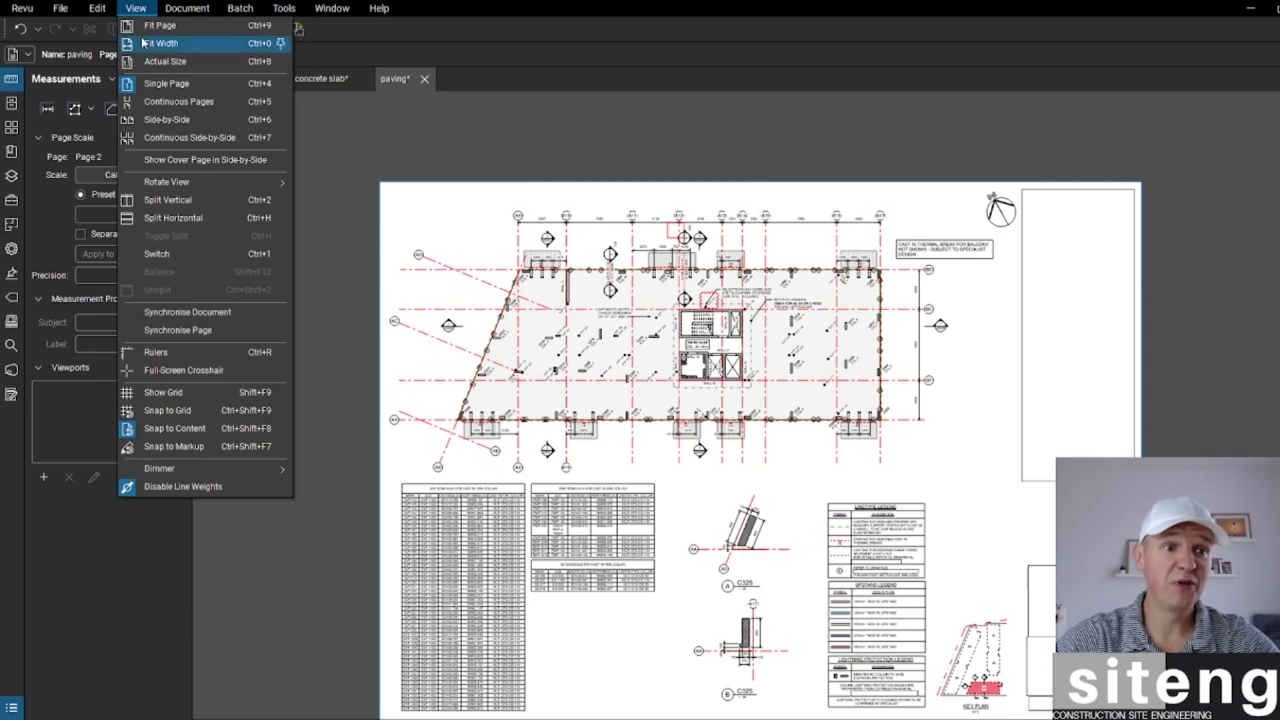
click(170, 119)
scroll(587, 275, down, 3)
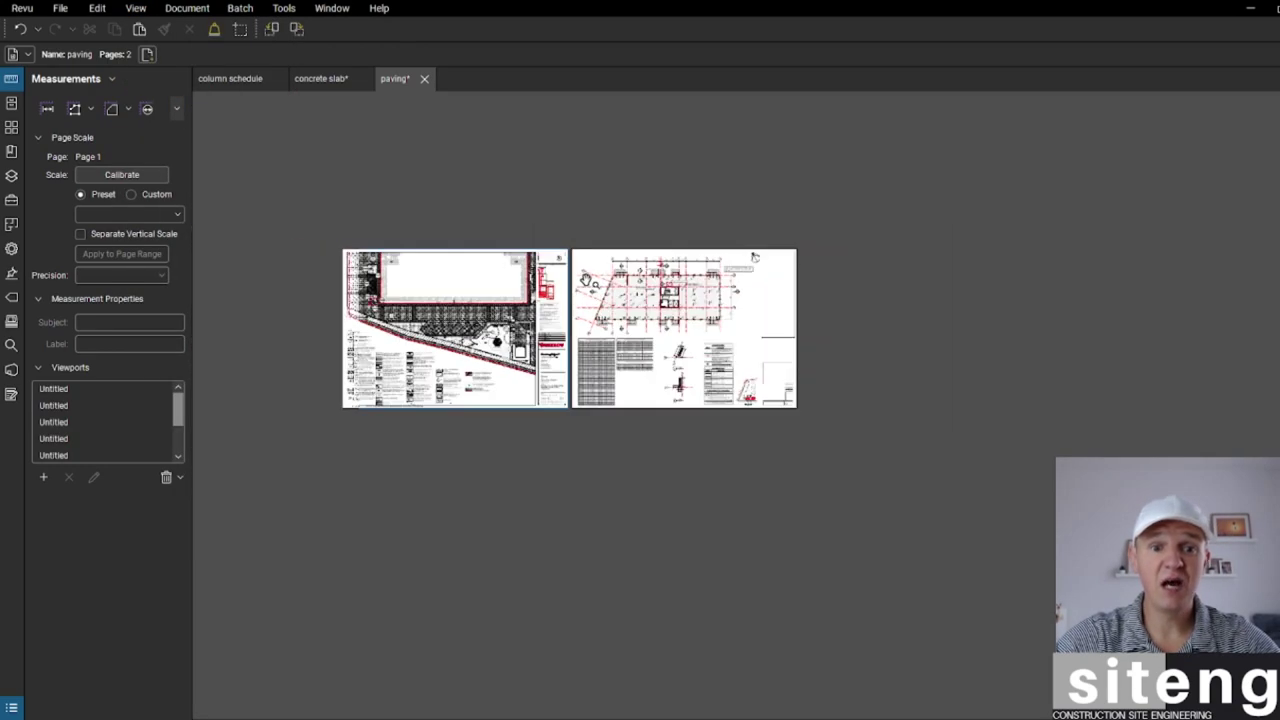
scroll(590, 285, up, 5)
scroll(997, 335, up, 4)
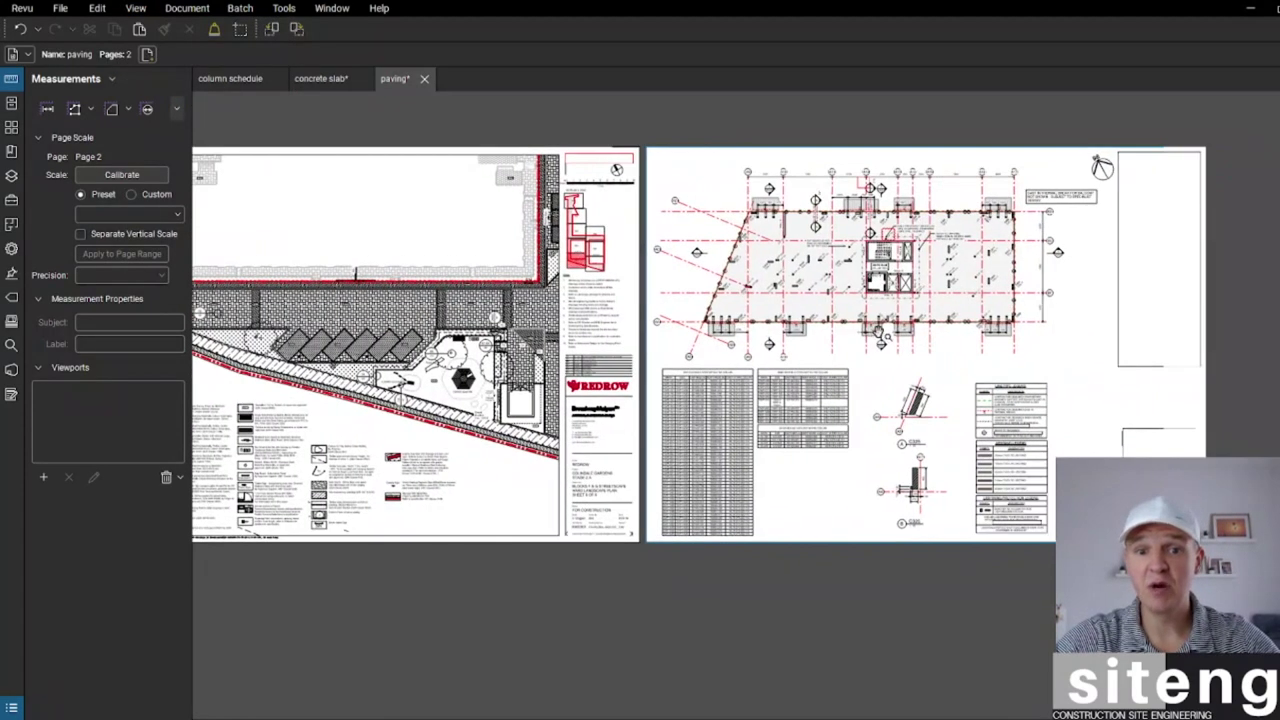
scroll(804, 303, down, 4)
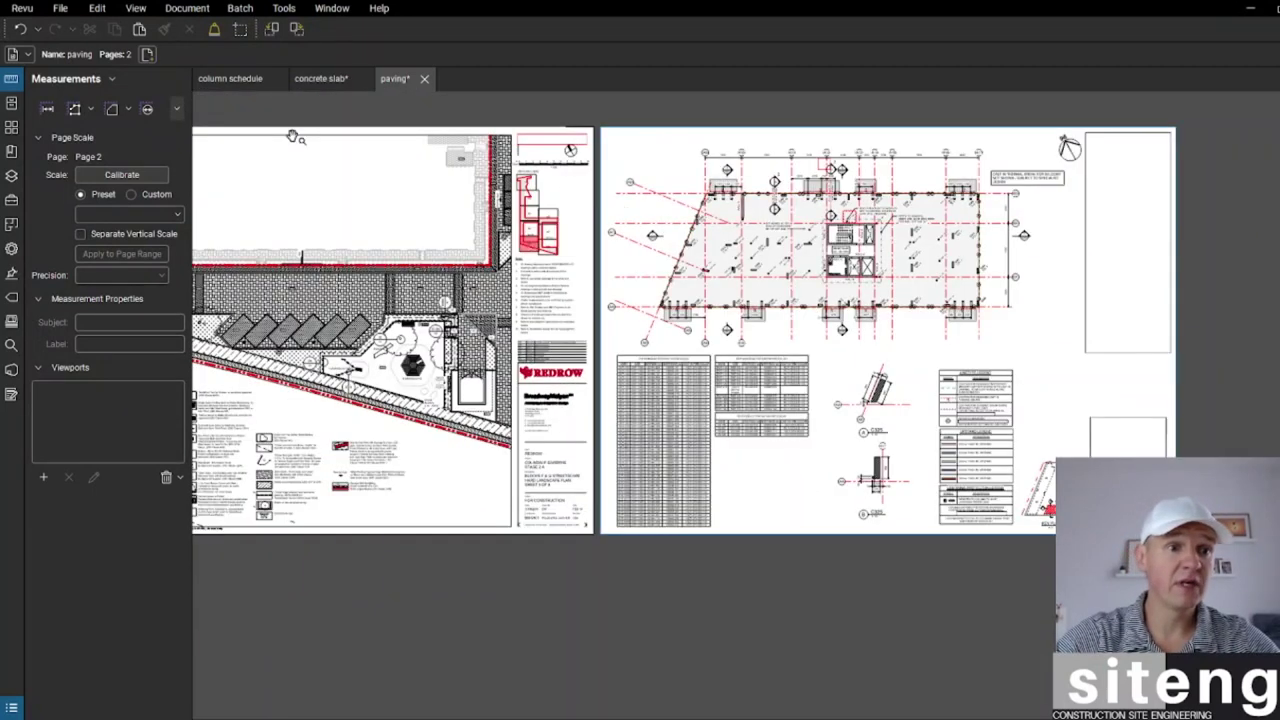
- Review the available document commands, batch-processing commands and markup tools
click(187, 8)
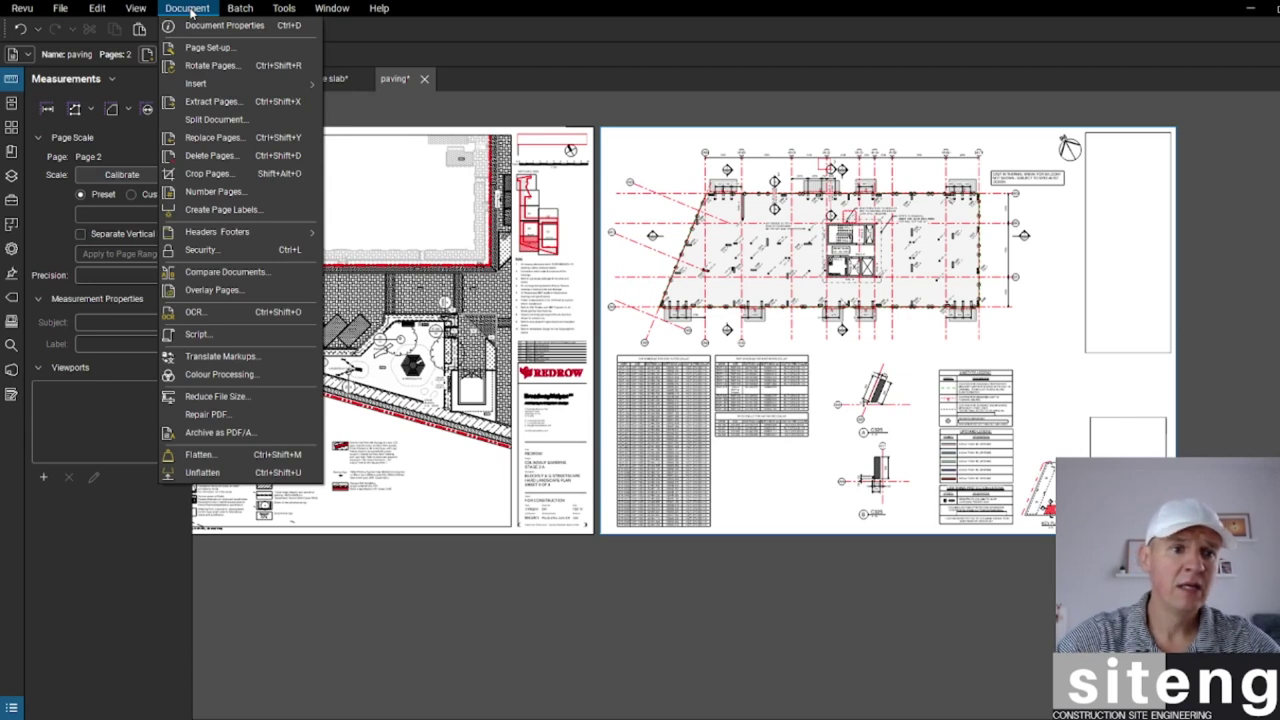
click(218, 8)
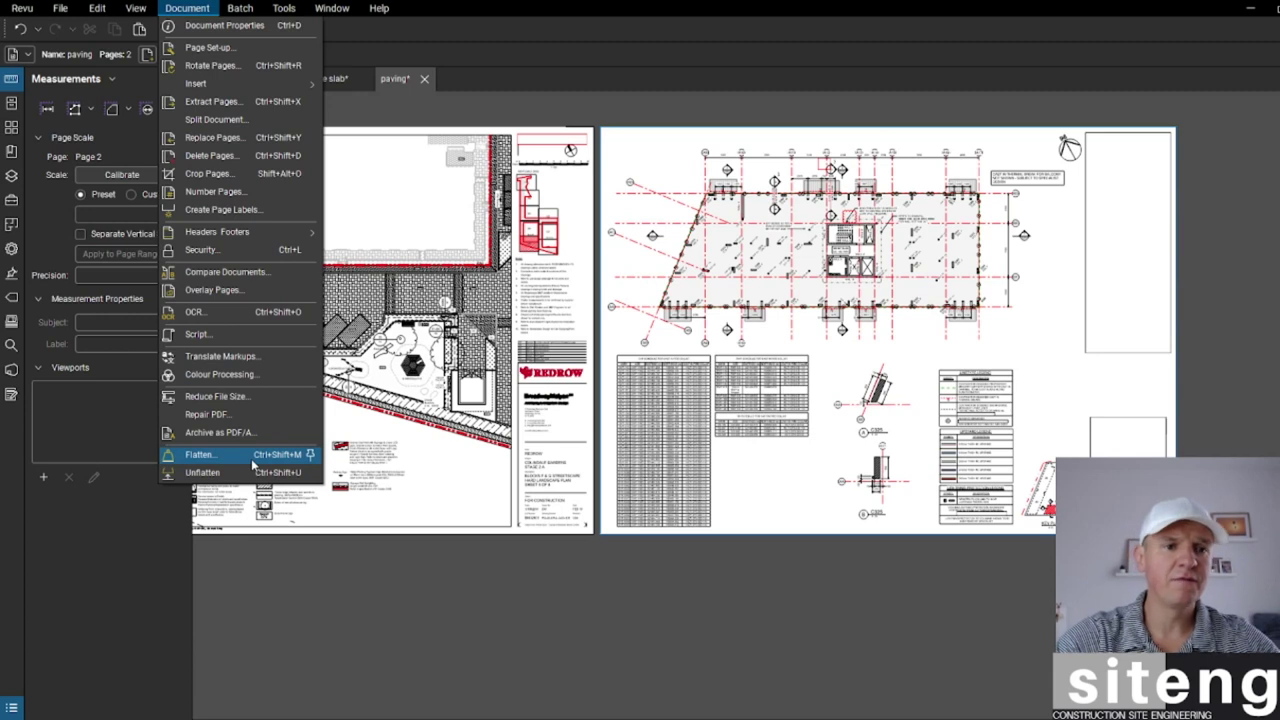
click(240, 9)
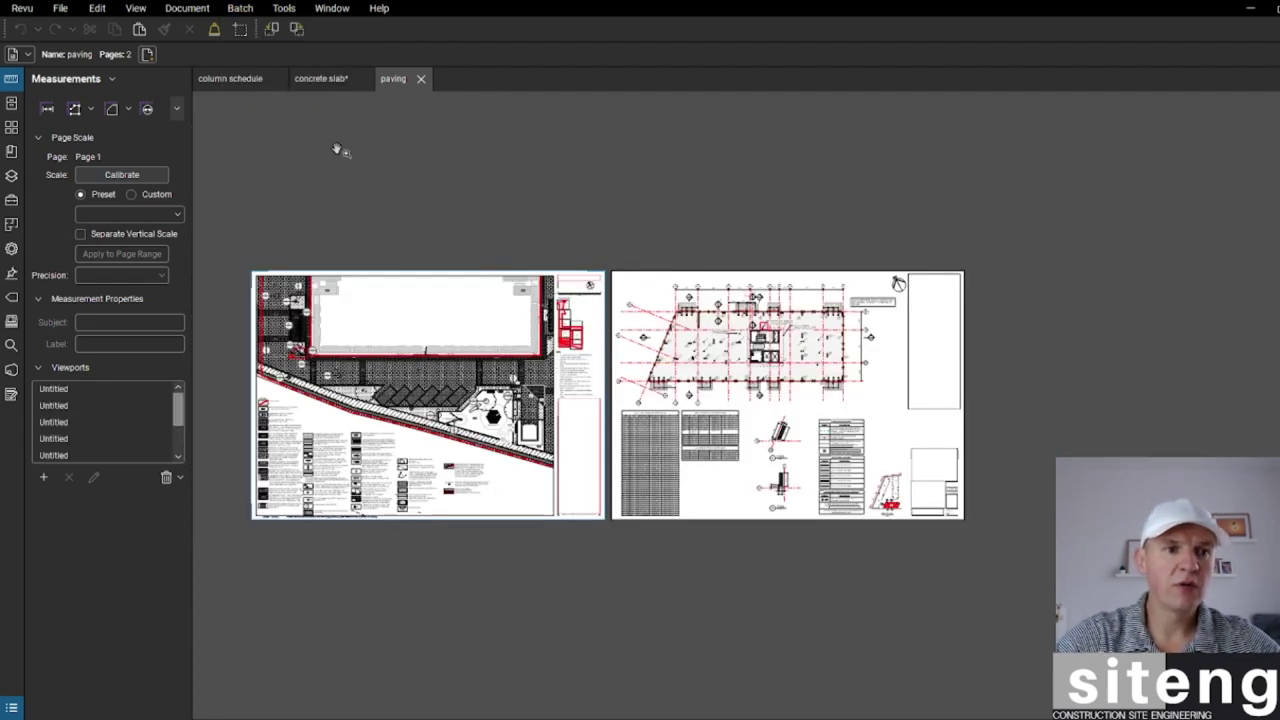
click(240, 8)
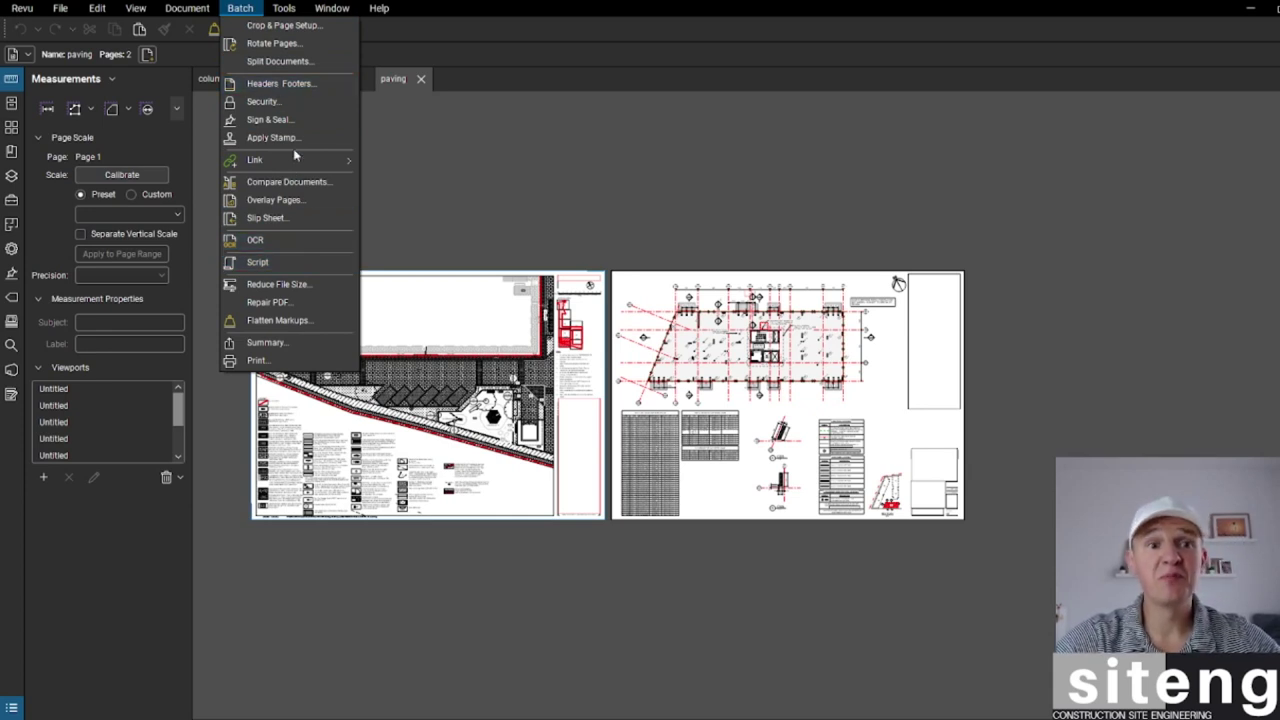
mouse_move(286, 12)
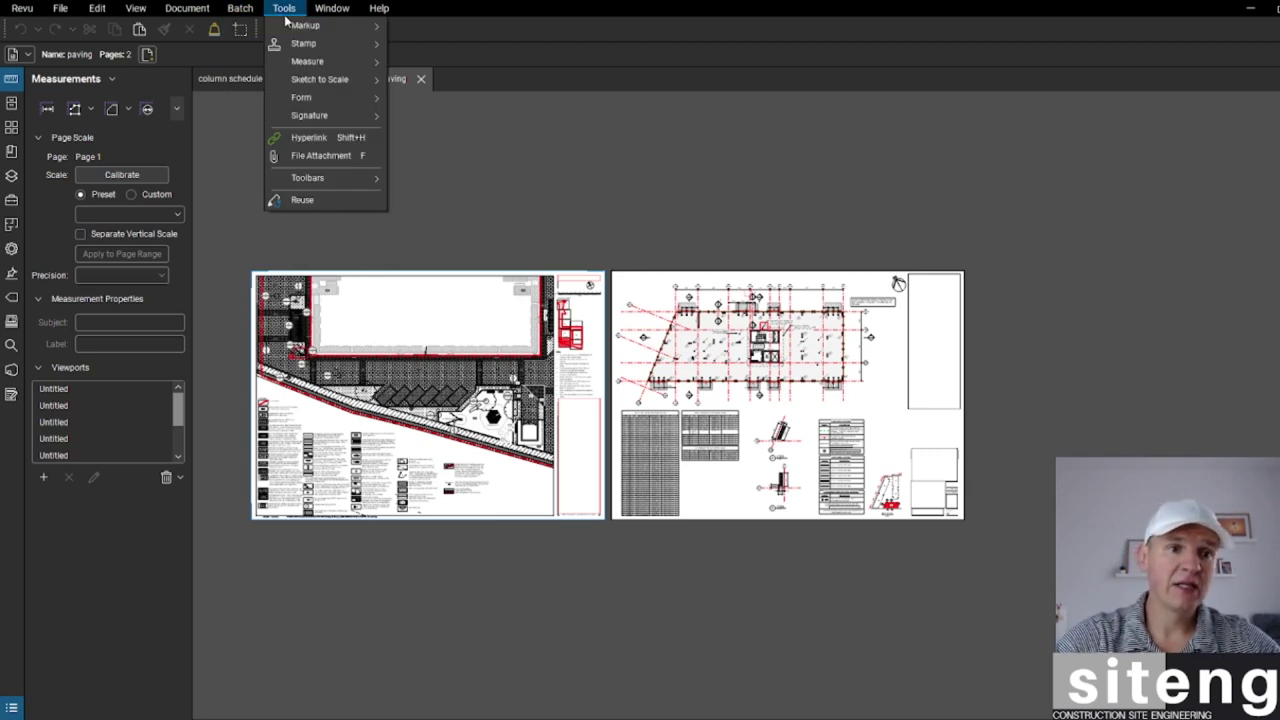
mouse_move(321, 25)
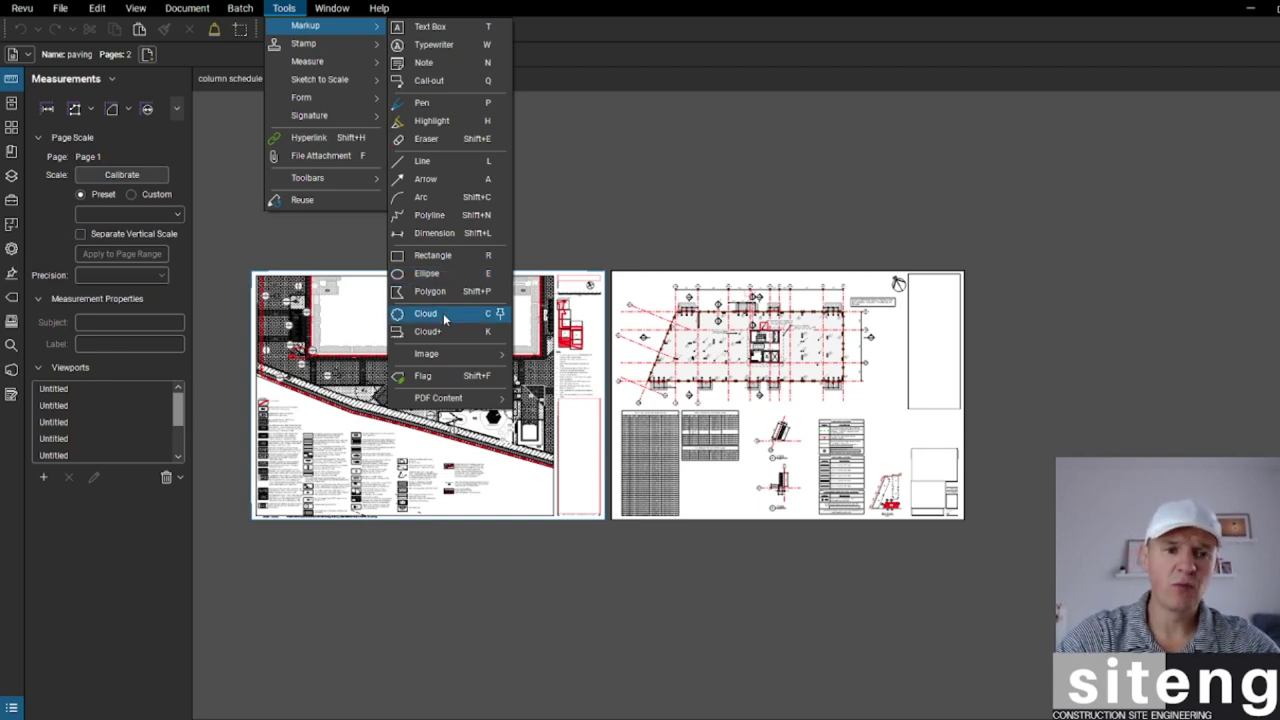
- Draw an arrow from the slab edge beside column C329 into the blank area below and add a text box reading "sdfdfs" at its tip
click(612, 332)
scroll(725, 400, up, 5)
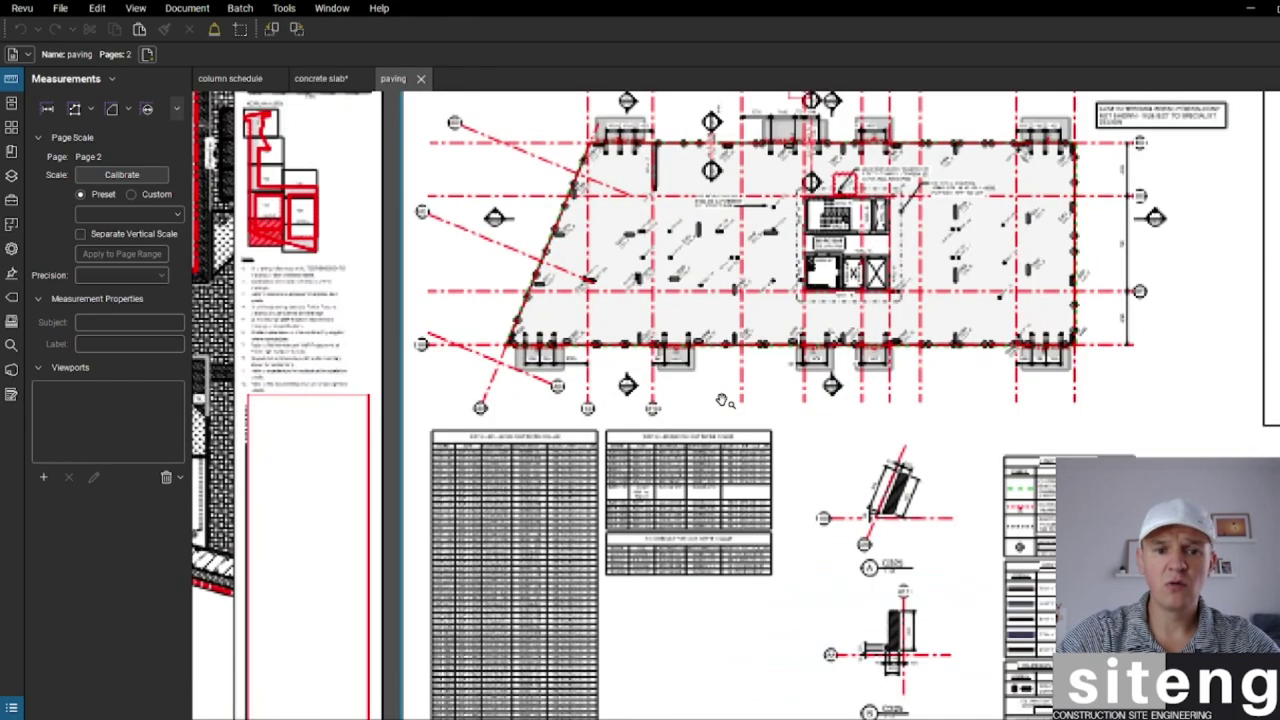
scroll(725, 400, up, 3)
scroll(700, 400, down, 2)
scroll(600, 395, up, 2)
key(l)
click(558, 366)
click(687, 527)
drag(705, 539, 920, 618)
text(sdfdfs)
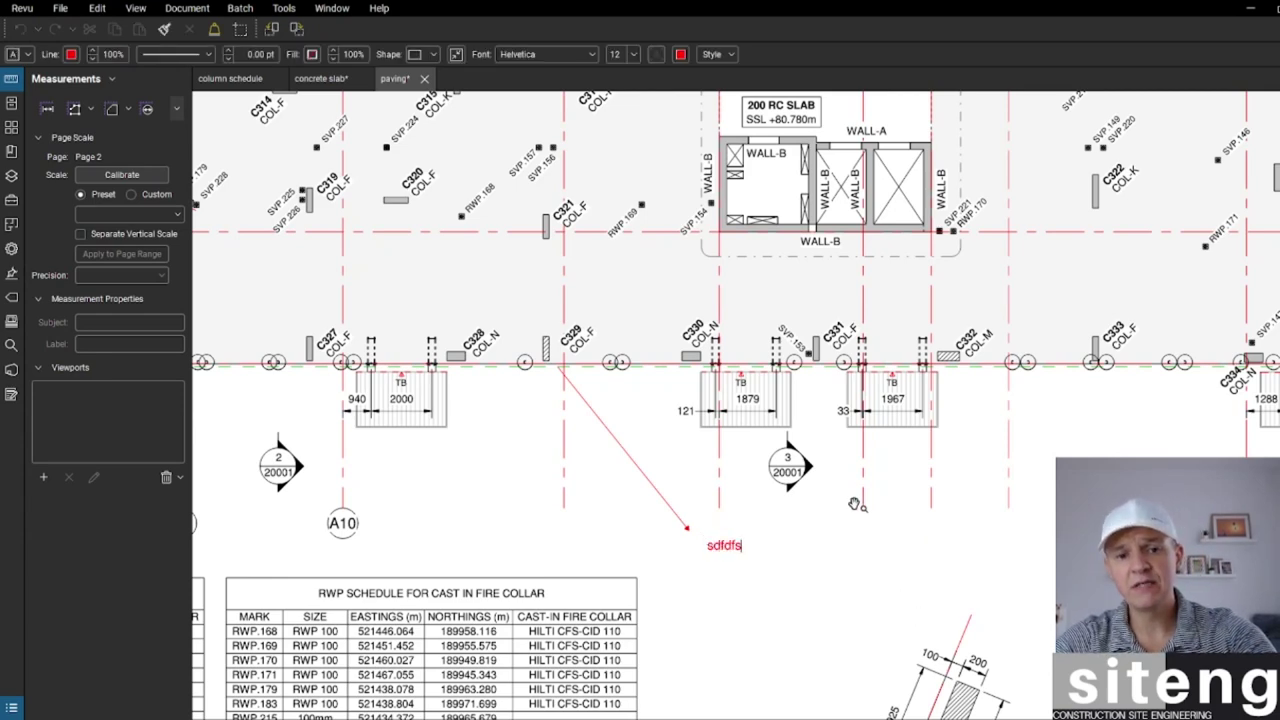
scroll(838, 485, down, 5)
drag(797, 443, 789, 445)
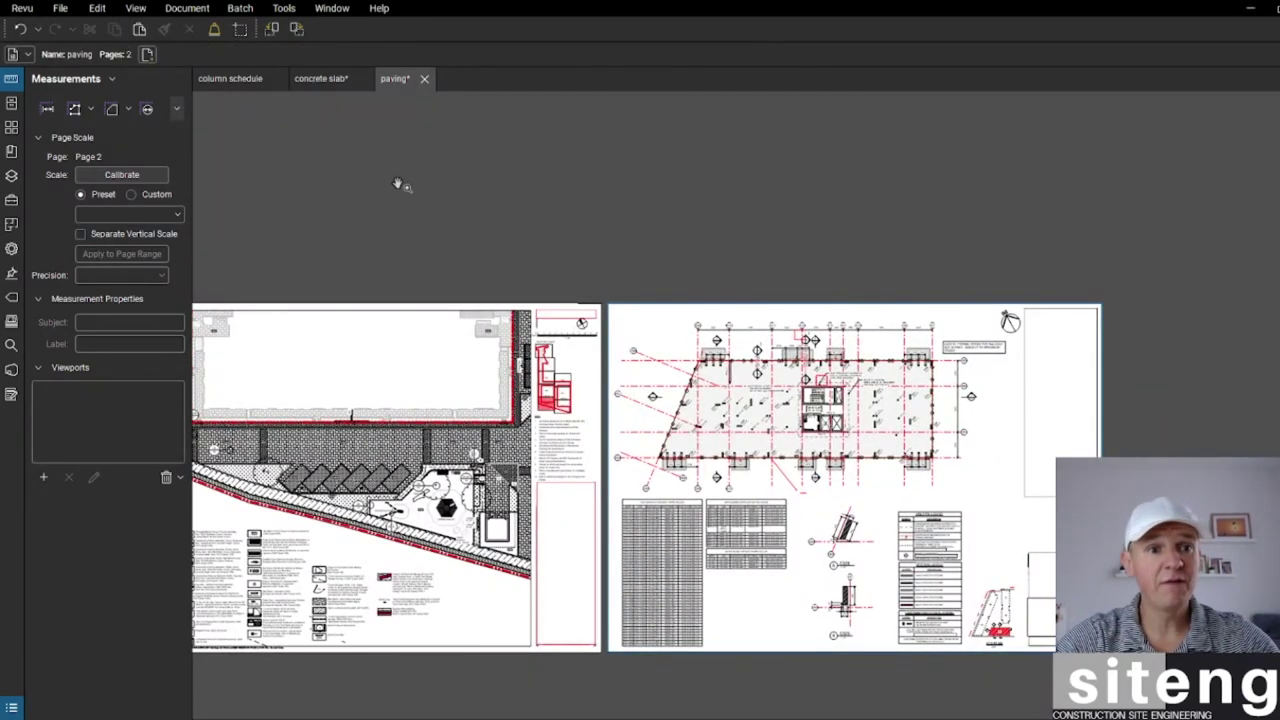
- Review the markup, stamp, Sketch to Scale and signature tools on offer
click(289, 10)
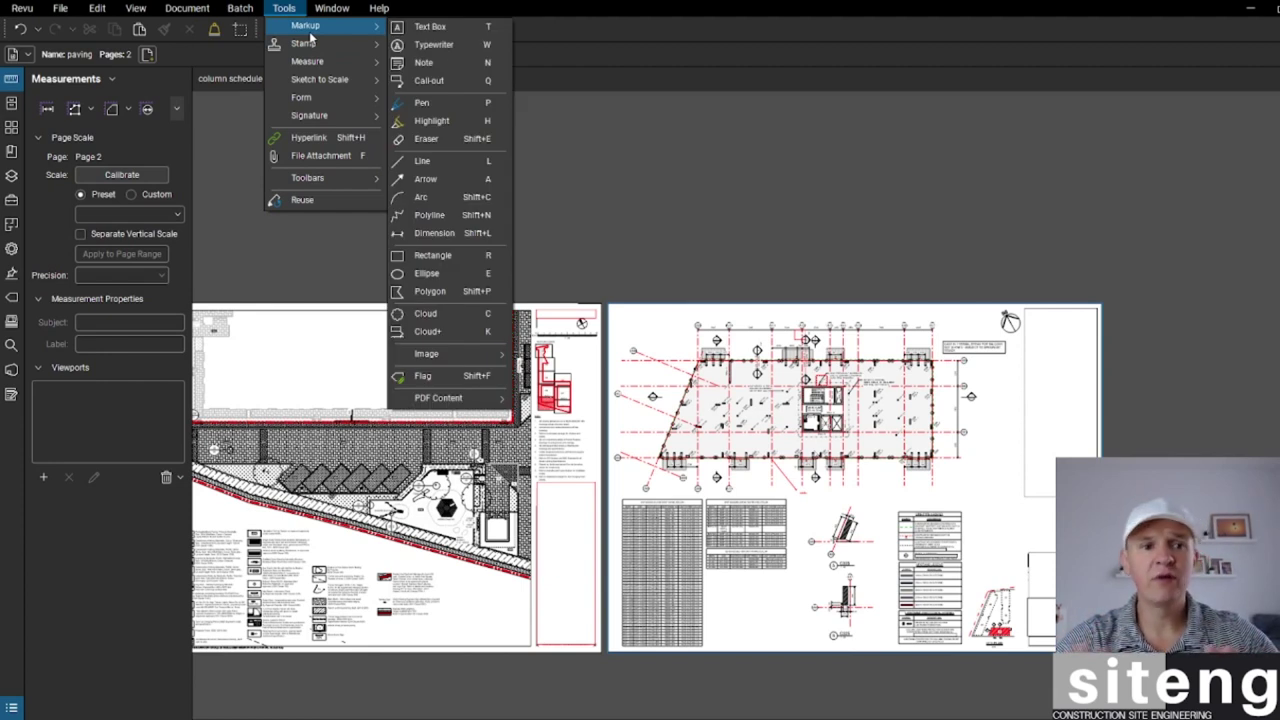
click(320, 212)
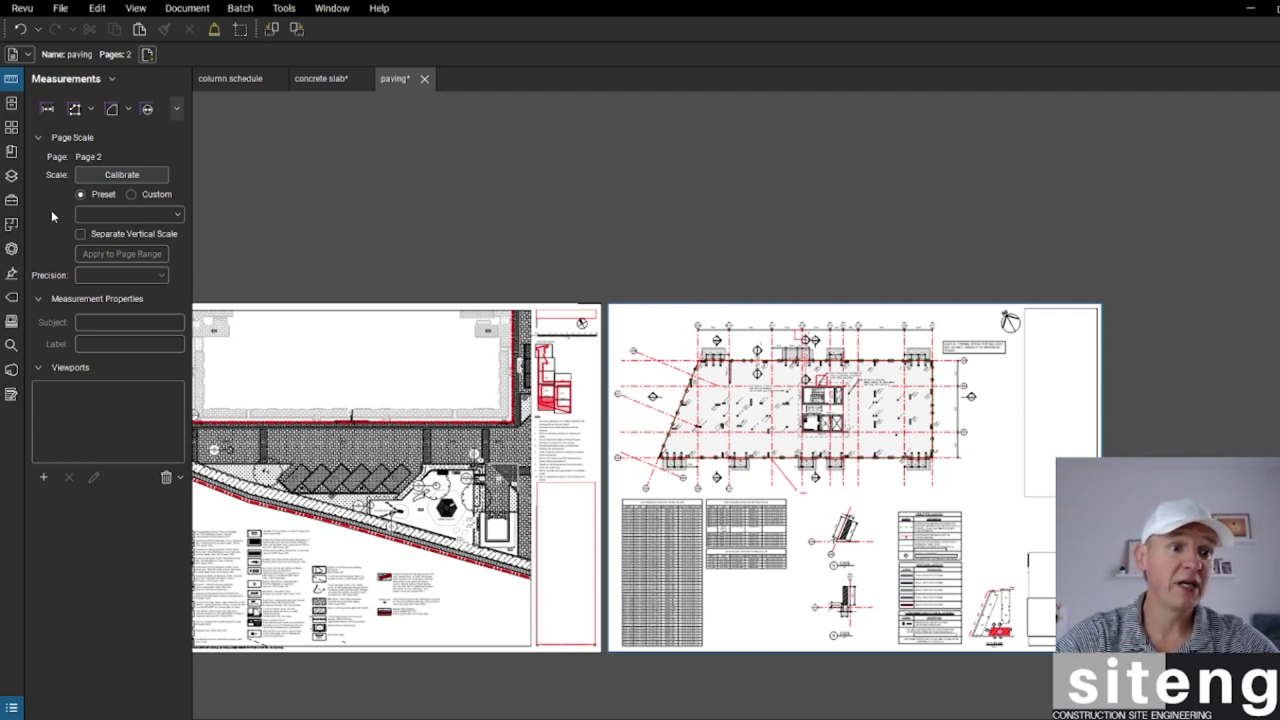
click(284, 8)
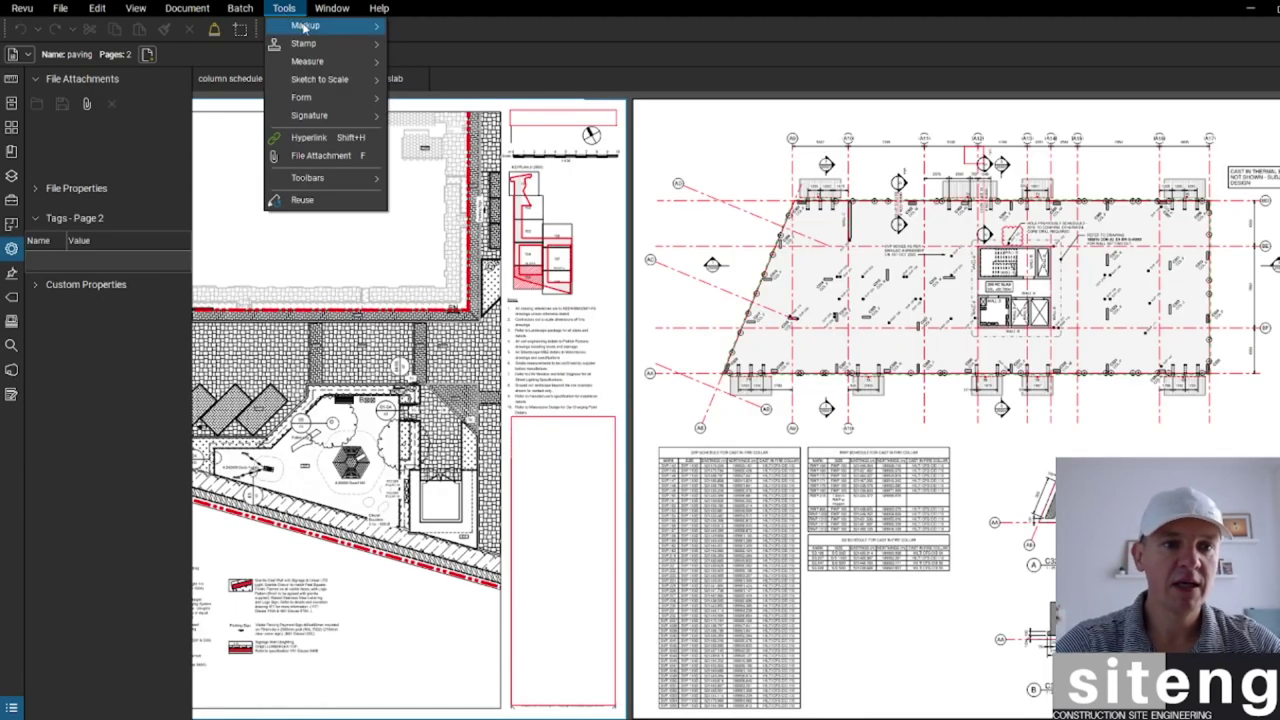
mouse_move(311, 43)
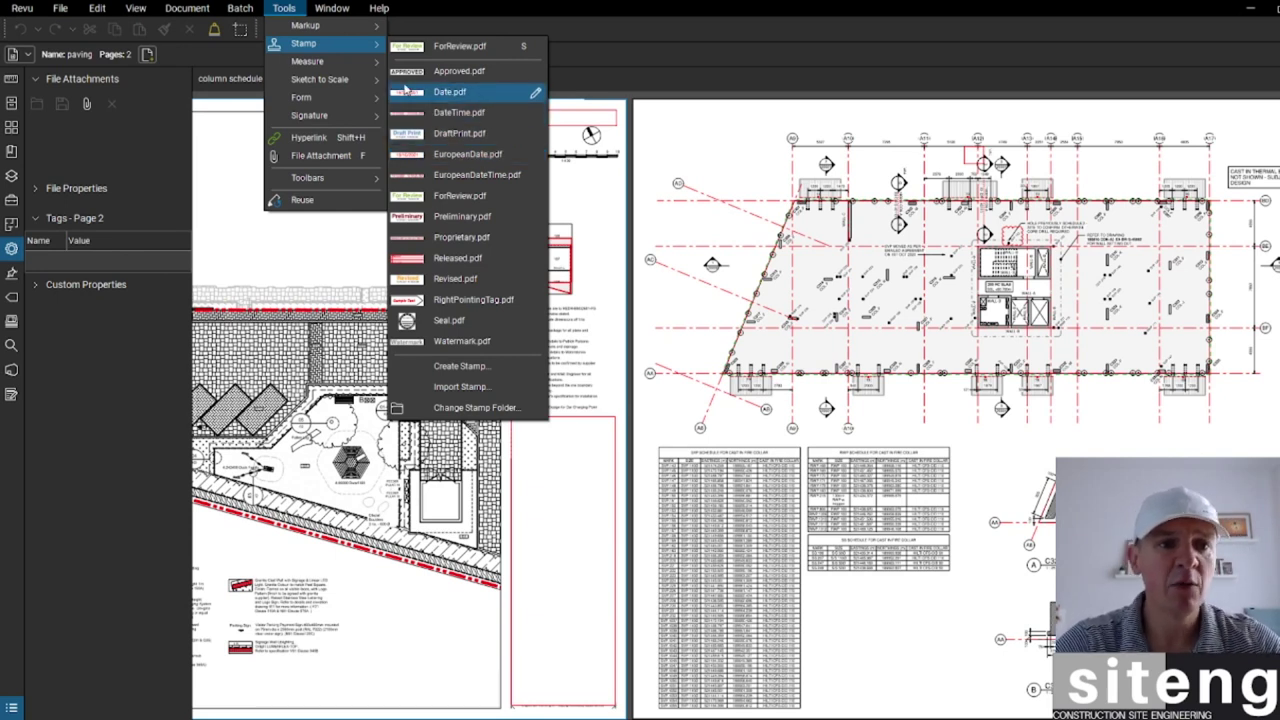
mouse_move(360, 68)
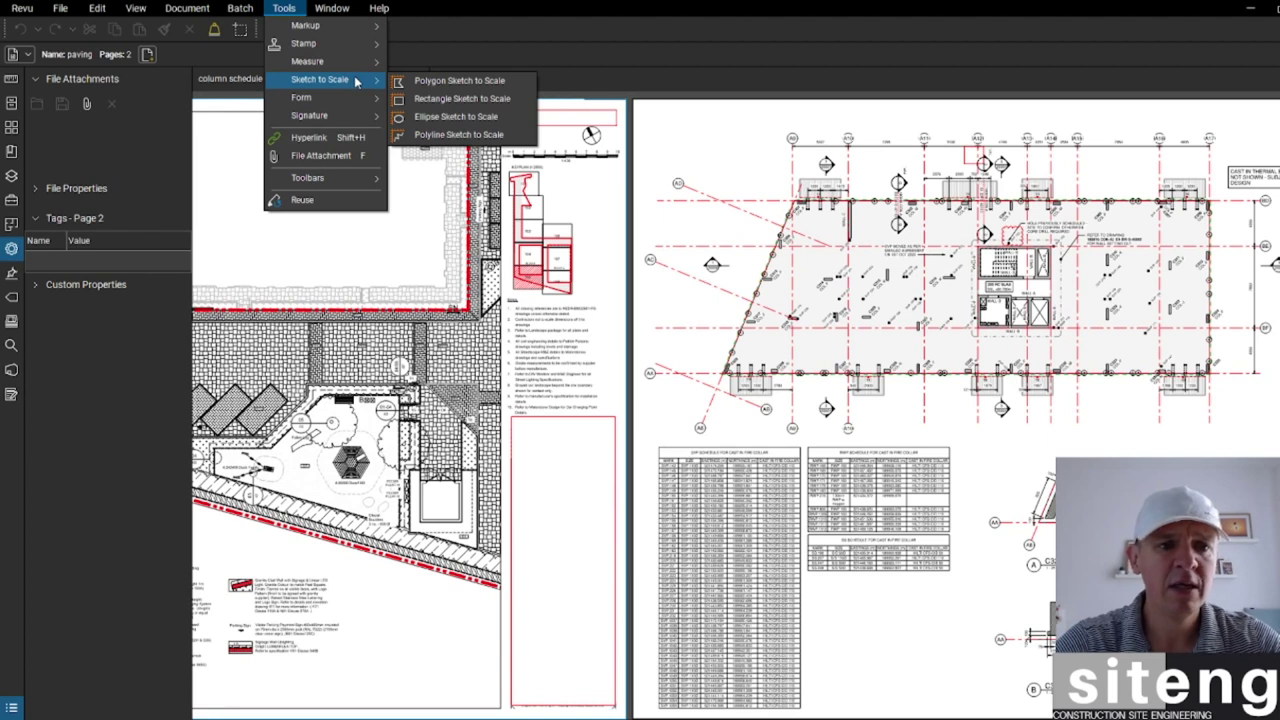
mouse_move(359, 120)
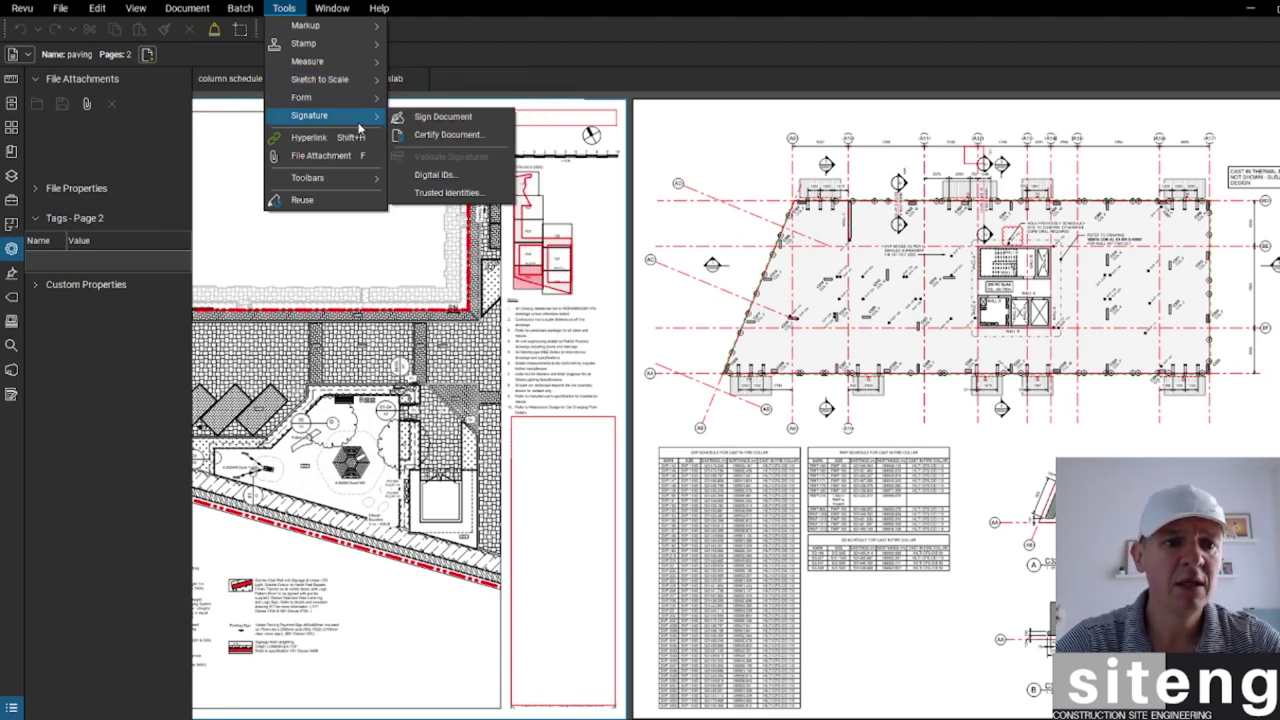
mouse_move(352, 187)
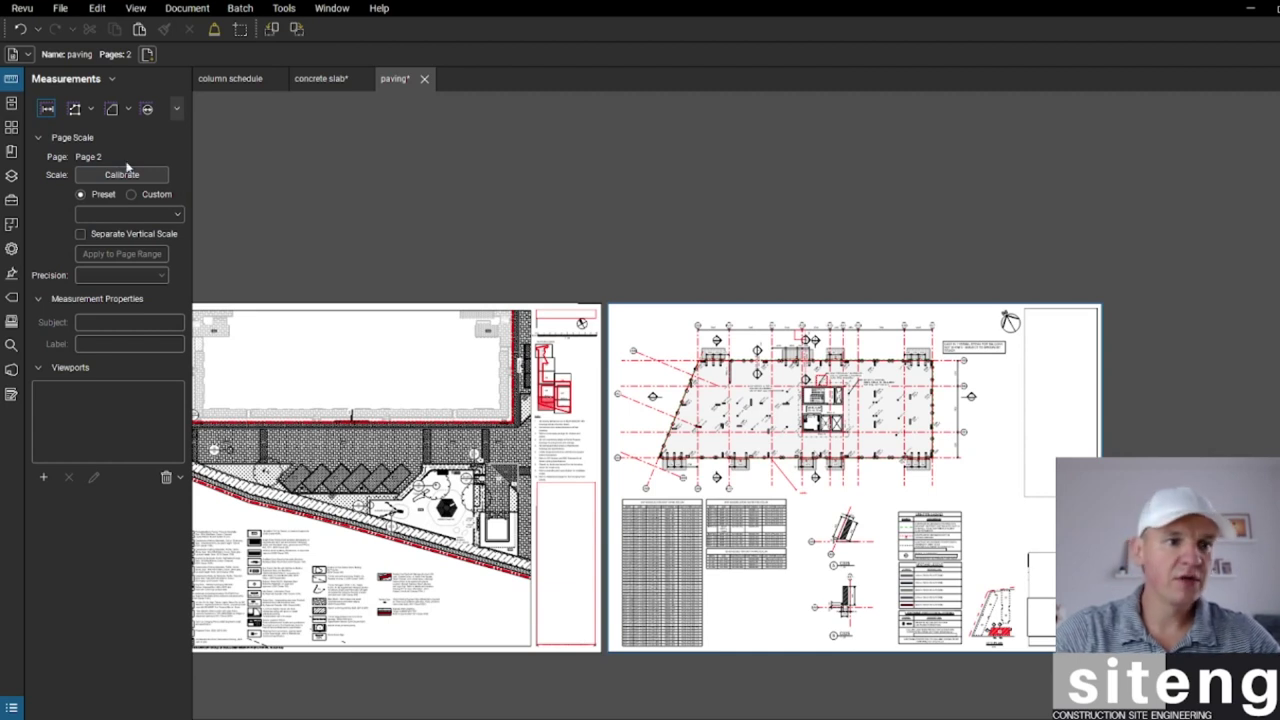
- Examine the recent files, page thumbnails, bookmarks, layers, Tool Chest sets, spaces and file properties for the paving document
click(11, 103)
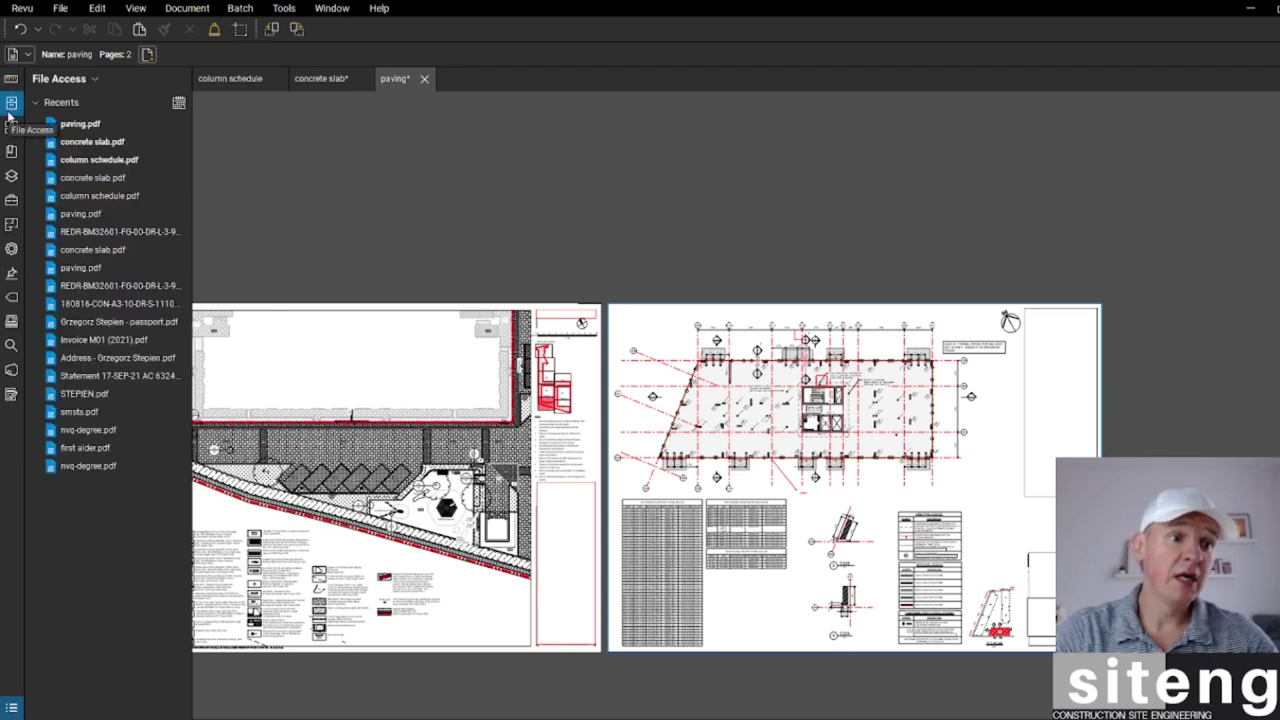
click(11, 127)
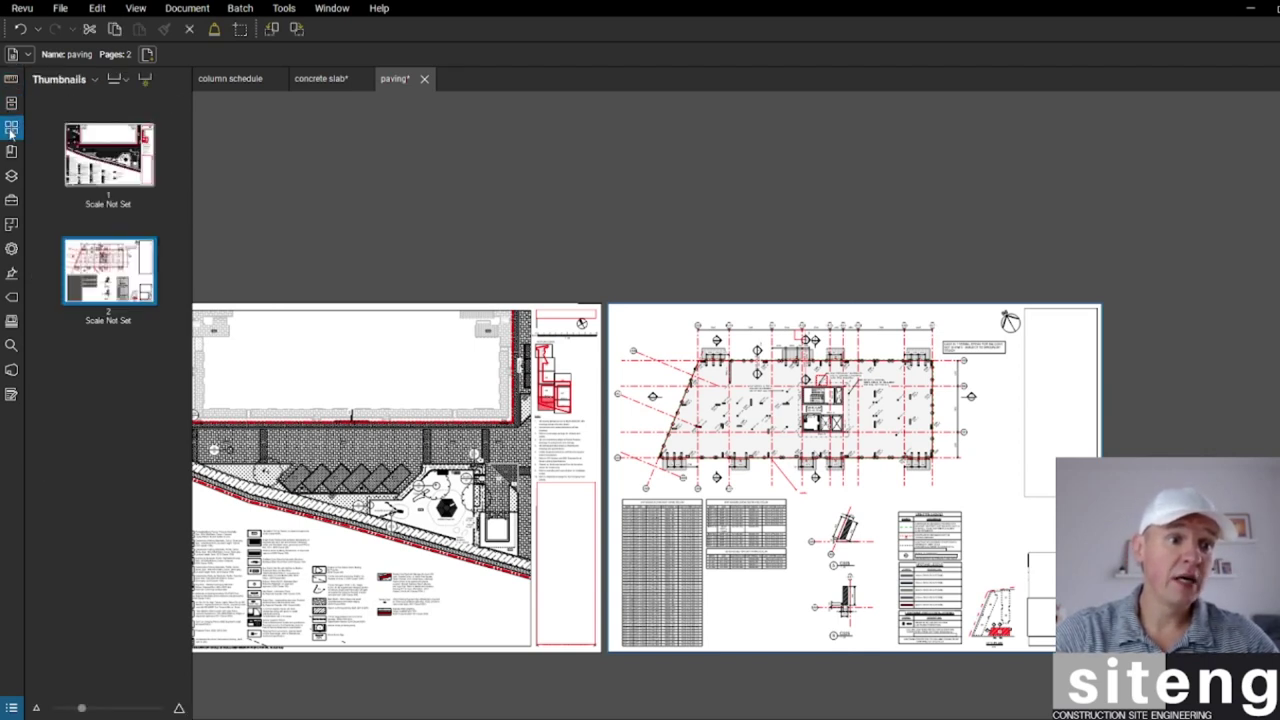
click(11, 151)
click(12, 176)
click(12, 199)
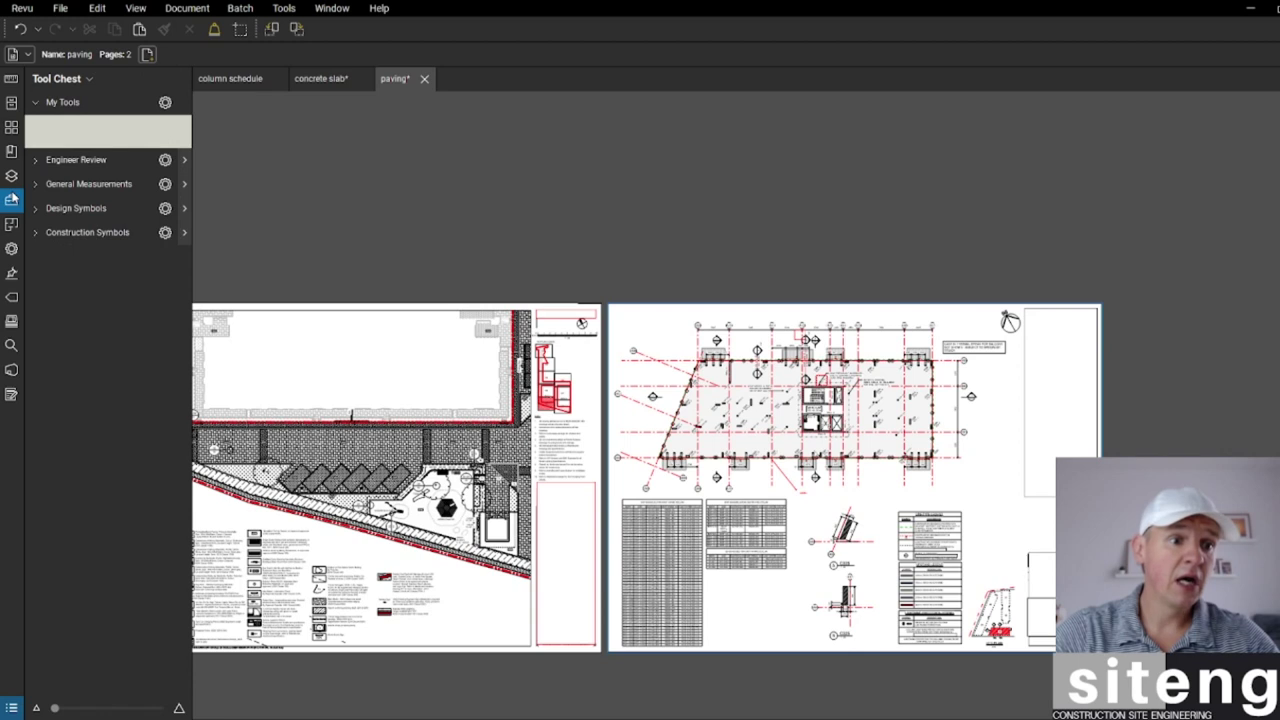
click(53, 104)
click(53, 104)
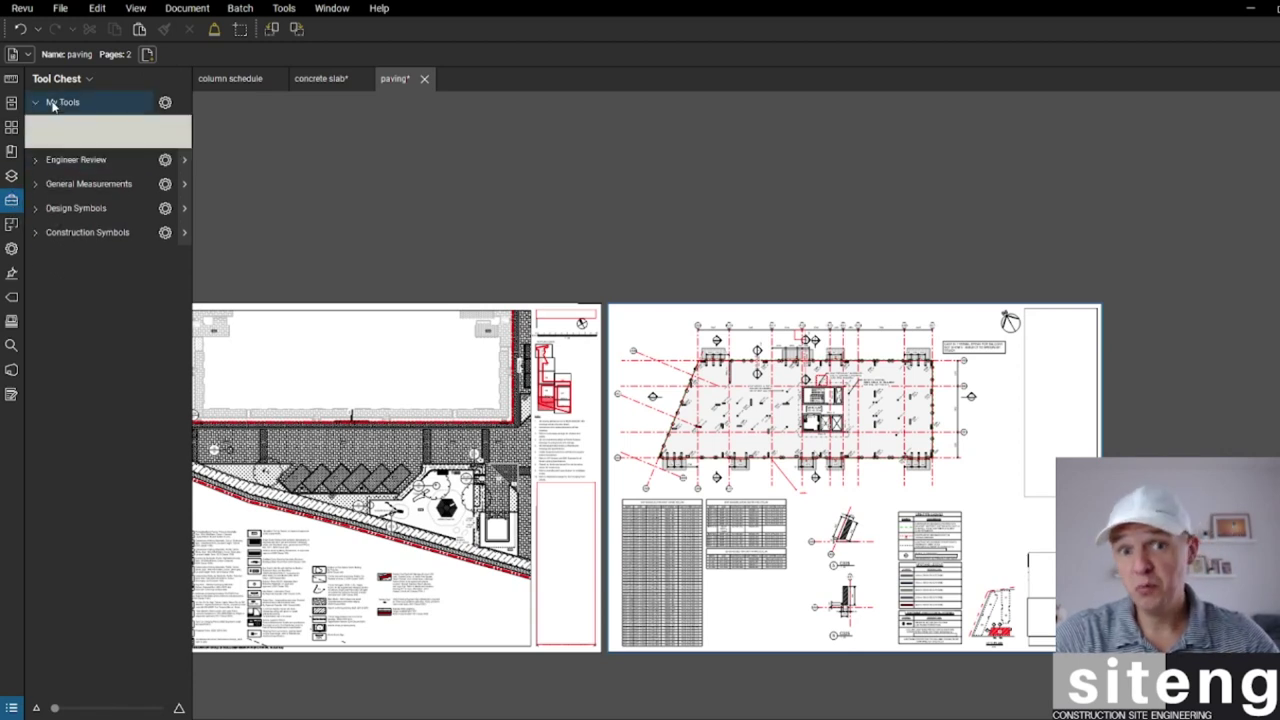
click(12, 224)
click(12, 249)
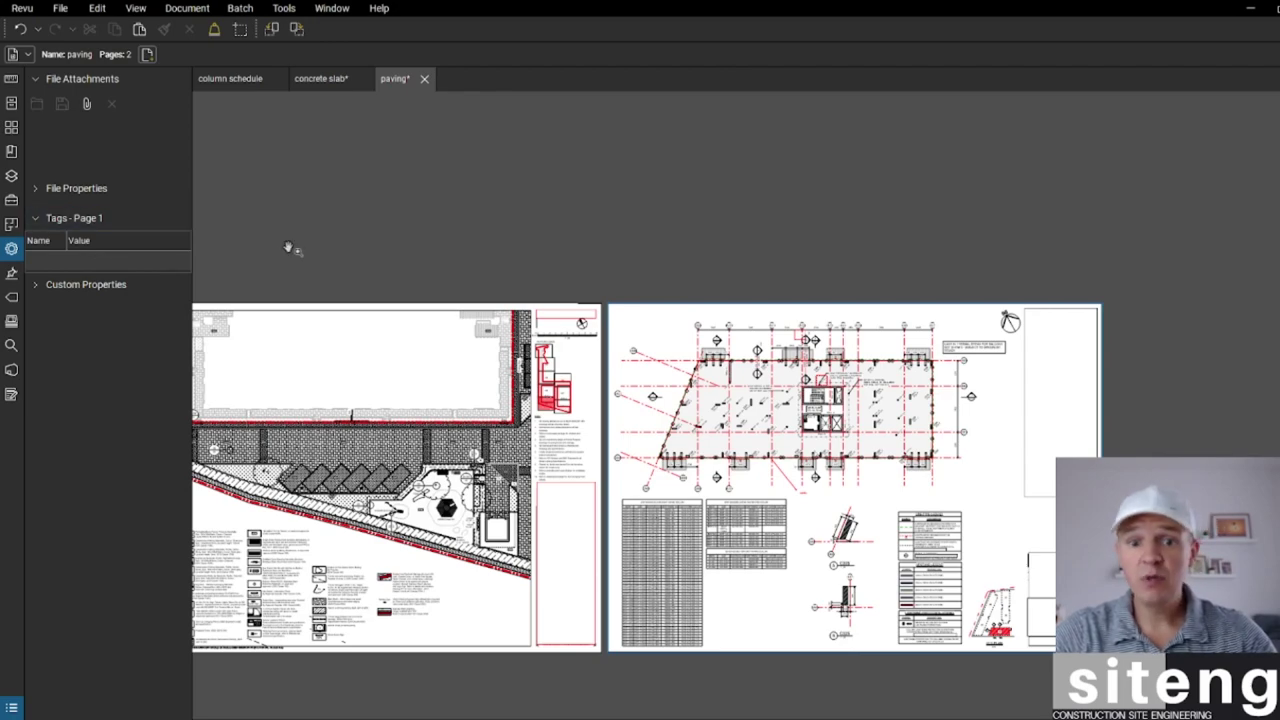
- Examine the paving layout, legend and key plan on the paving drawing at different magnifications
scroll(348, 290, down, 1)
scroll(600, 460, up, 1)
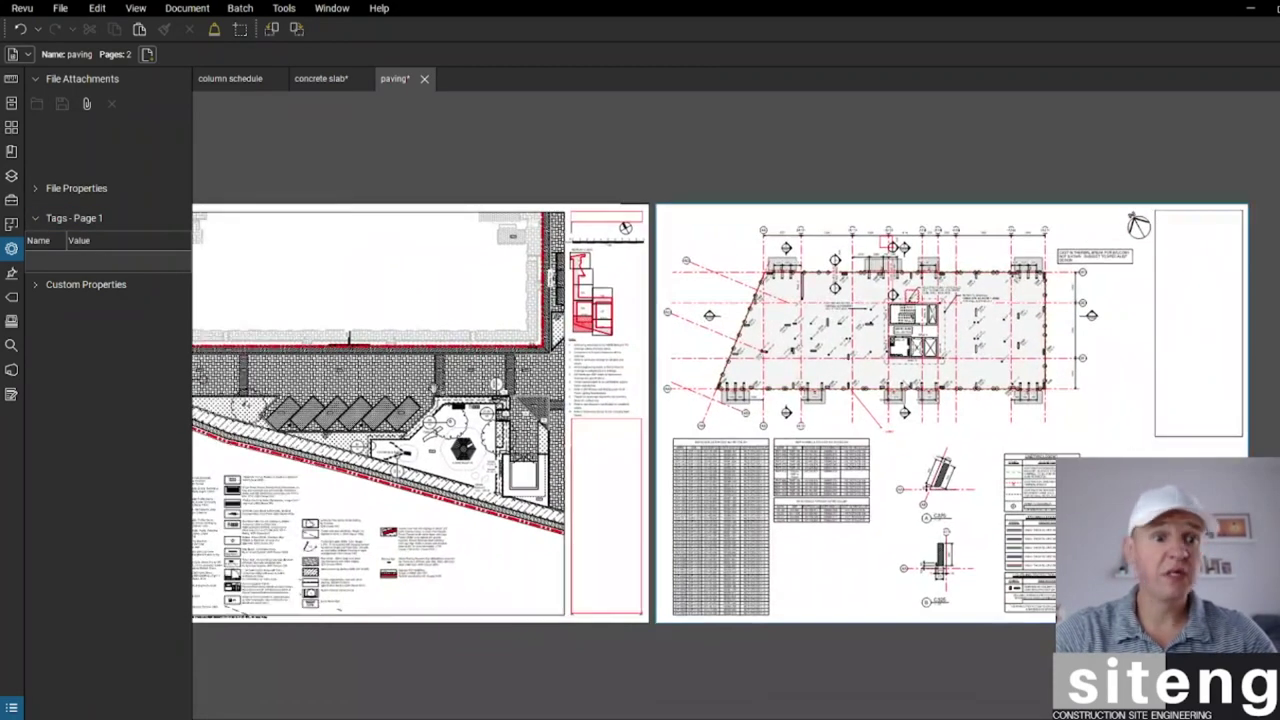
scroll(443, 307, up, 2)
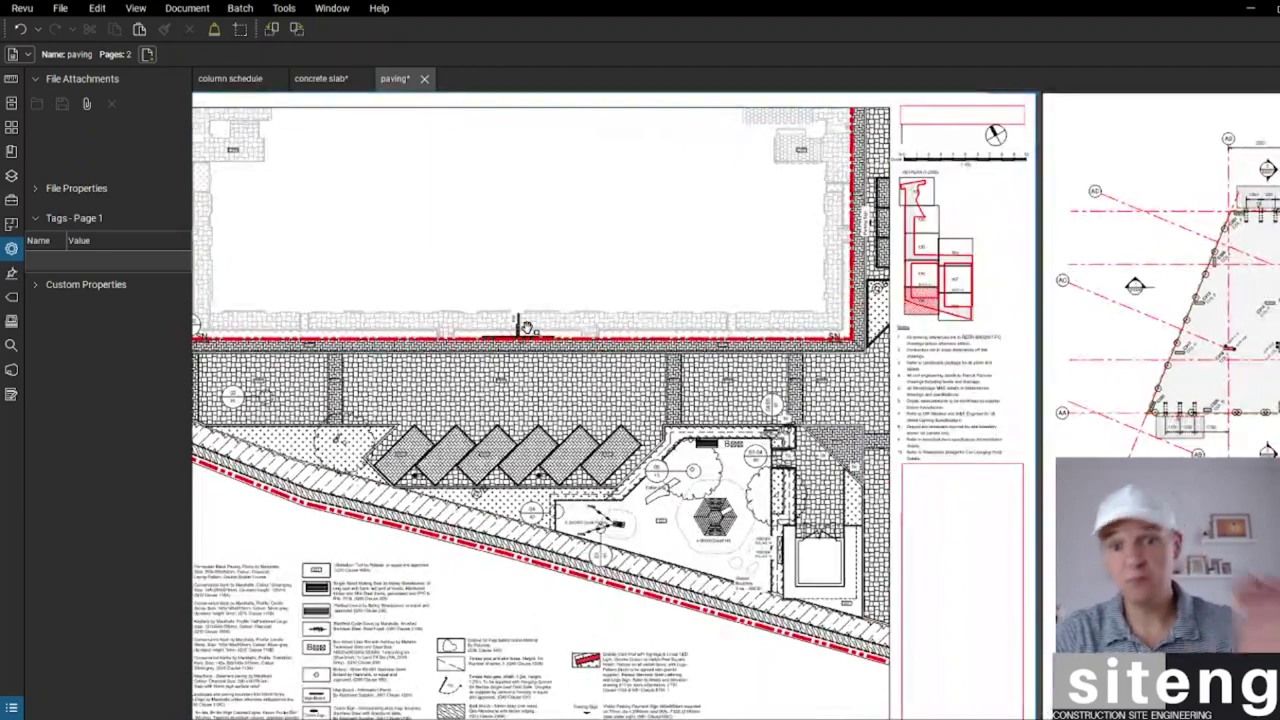
scroll(525, 327, down, 2)
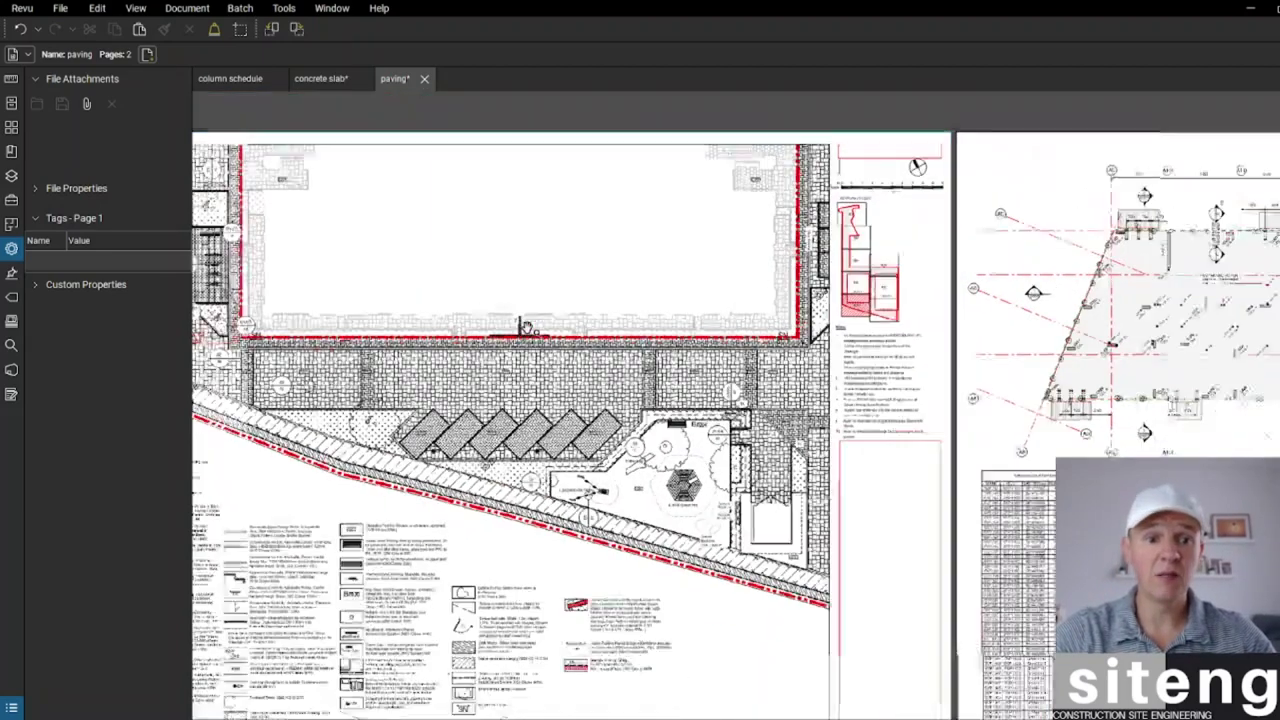
scroll(578, 284, up, 3)
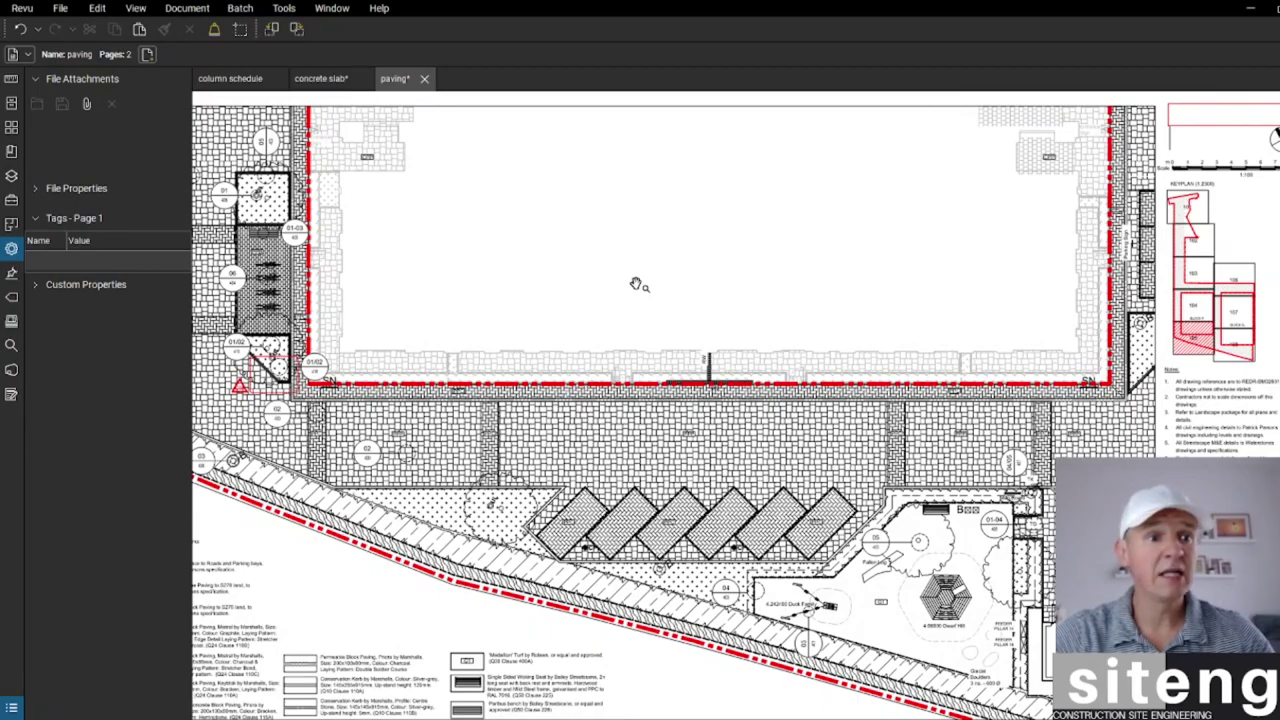
scroll(638, 285, down, 2)
scroll(608, 289, up, 3)
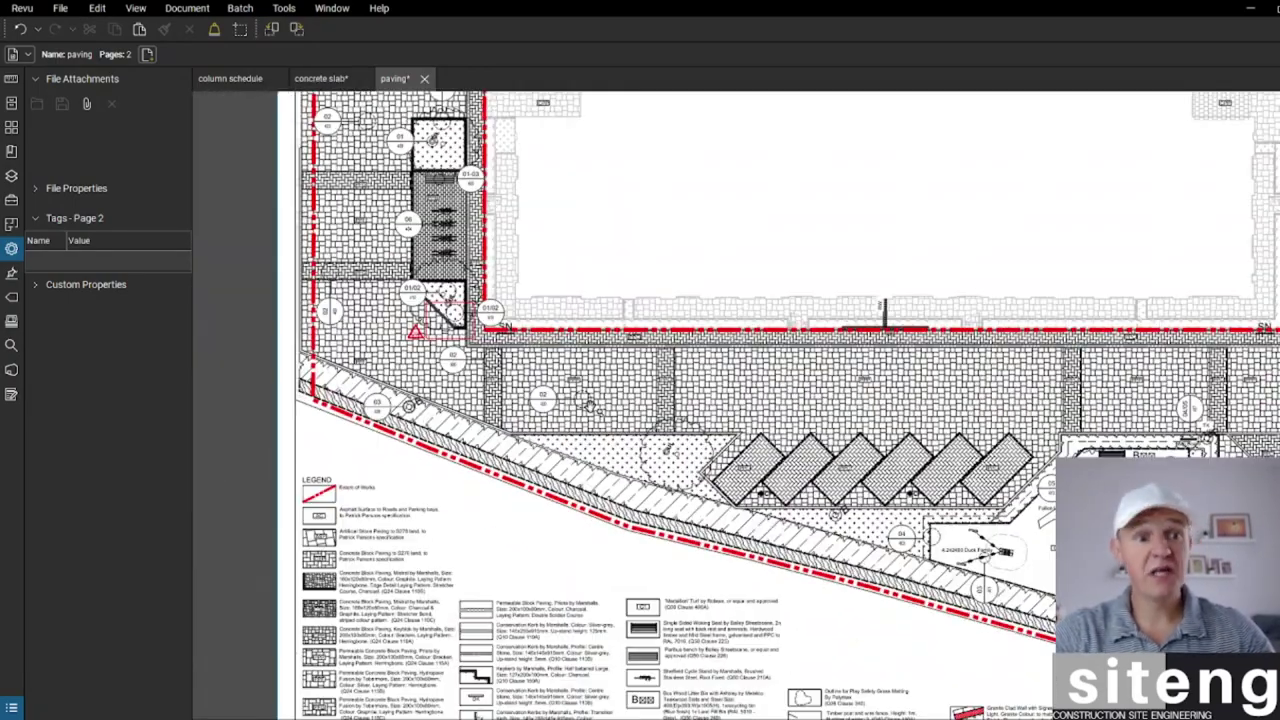
scroll(735, 405, up, 1)
scroll(735, 405, down, 2)
scroll(735, 405, up, 1)
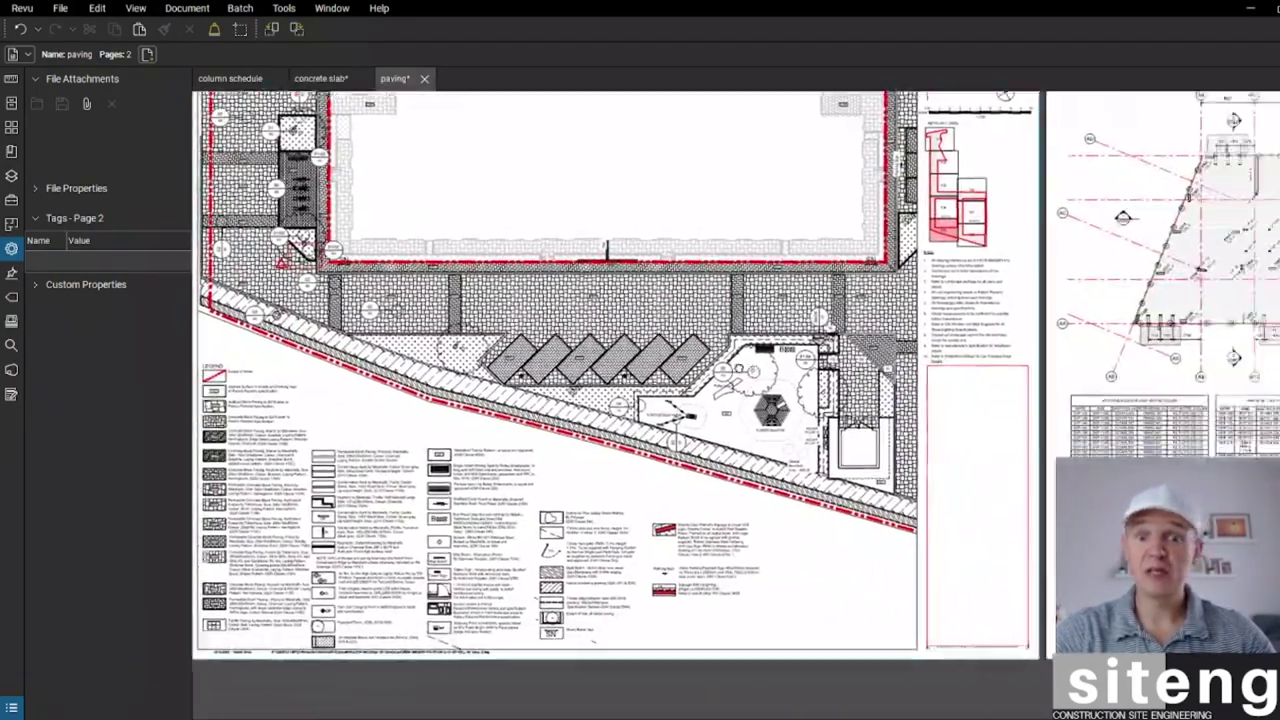
scroll(735, 405, right, 1)
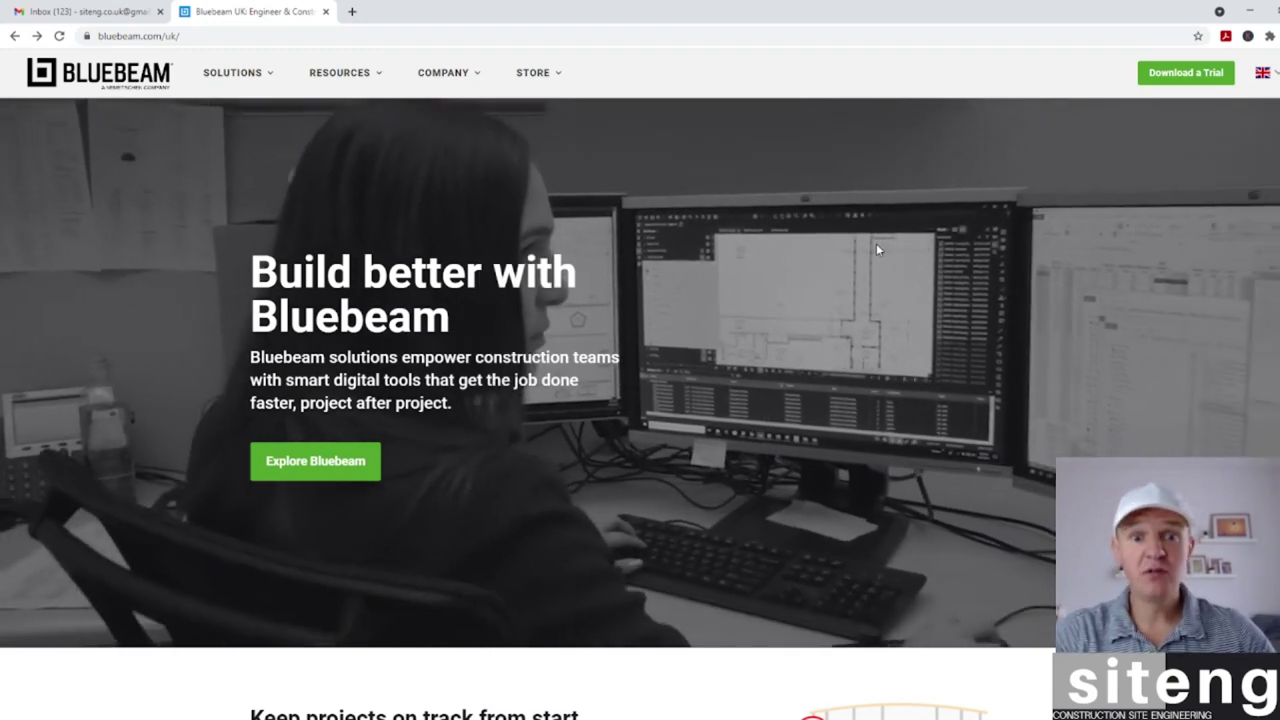
- Review the Bluebeam UK home page from its introduction to the project-team role cards
scroll(880, 250, down, 1)
scroll(884, 251, down, 2)
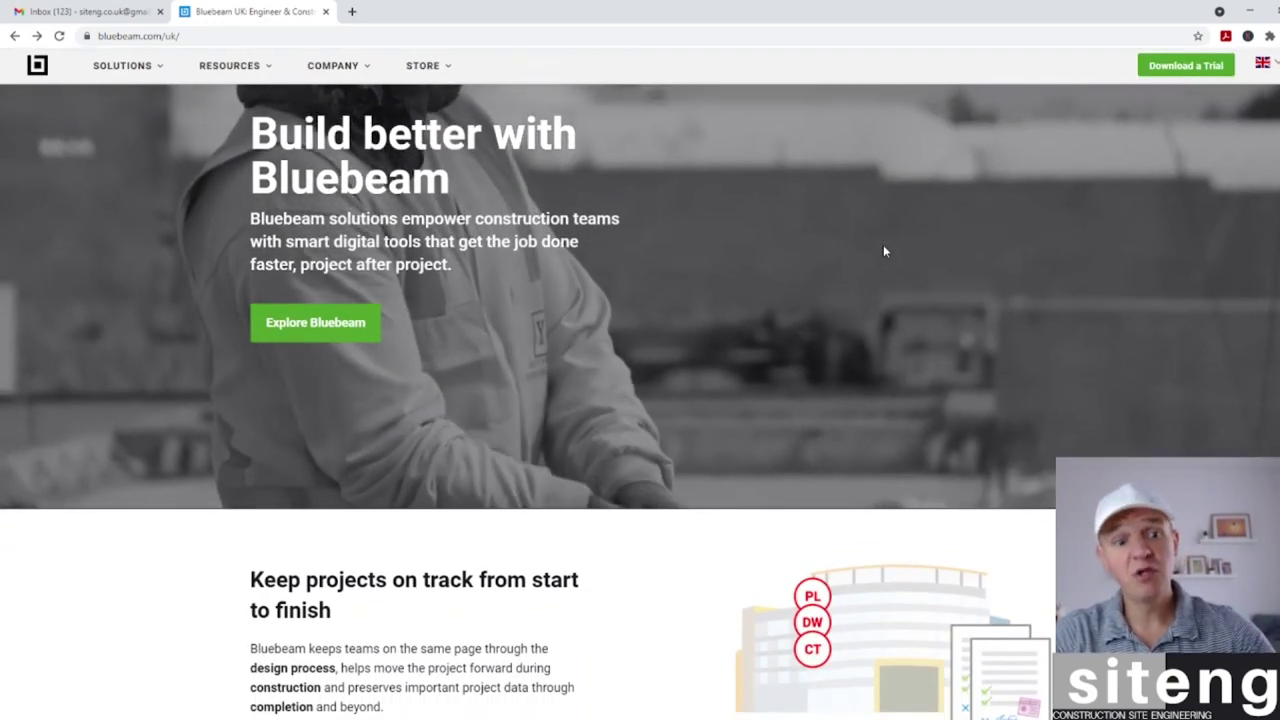
scroll(884, 251, down, 3)
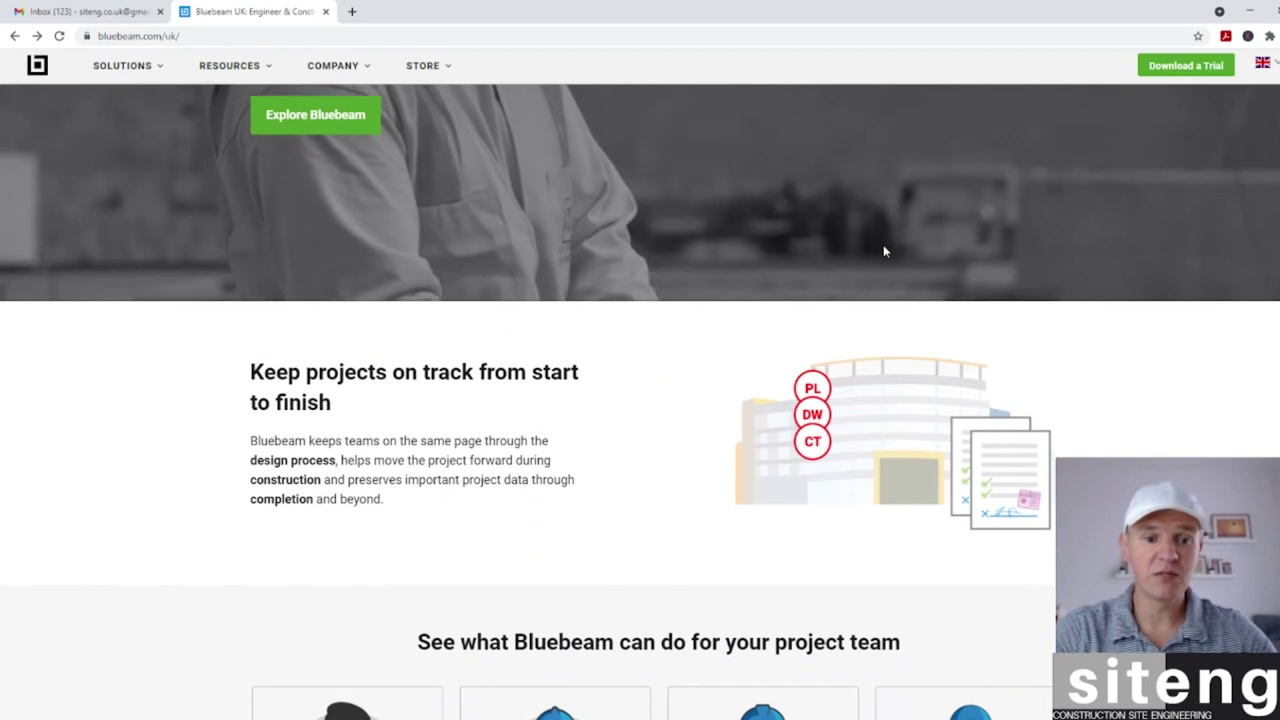
scroll(884, 252, down, 3)
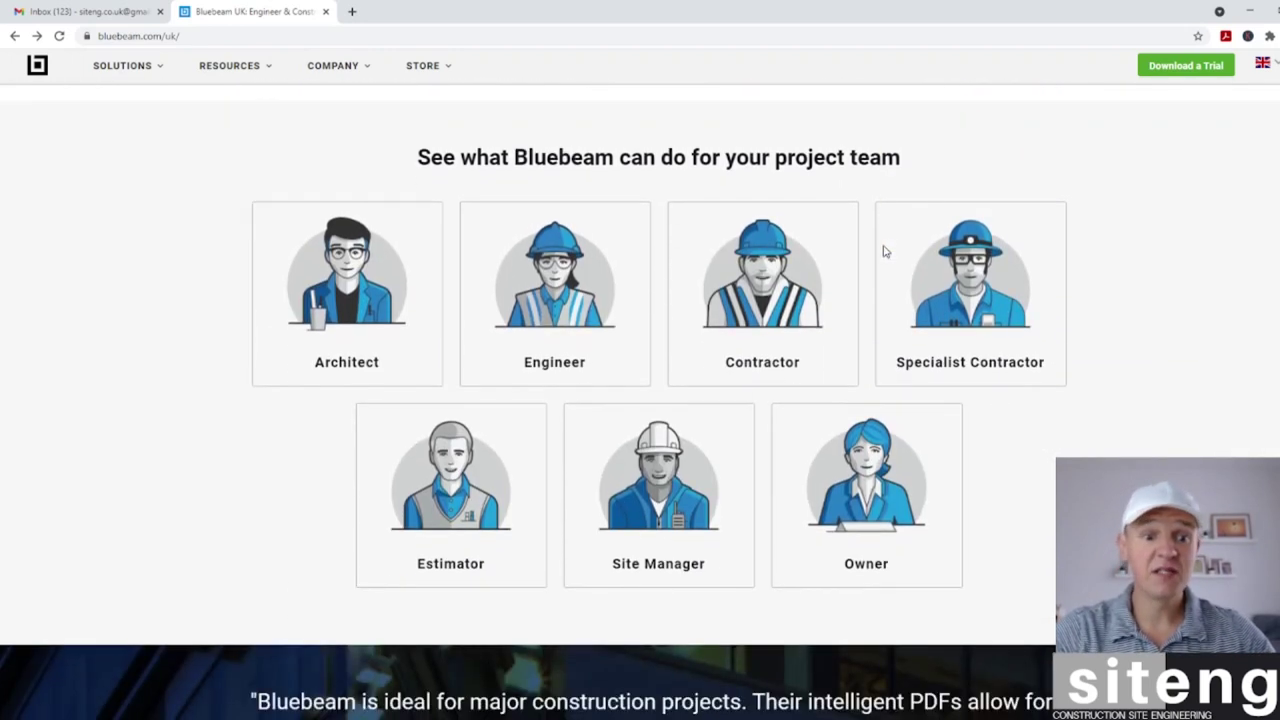
scroll(884, 252, down, 1)
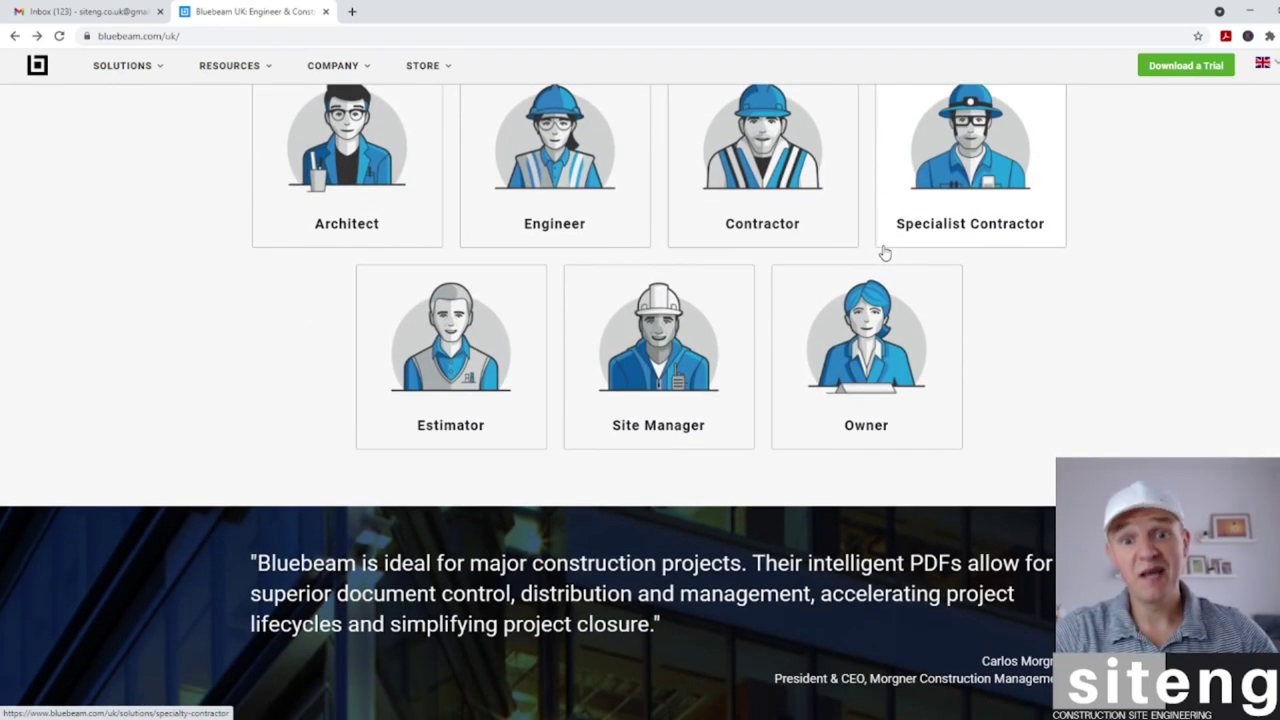
scroll(884, 252, up, 2)
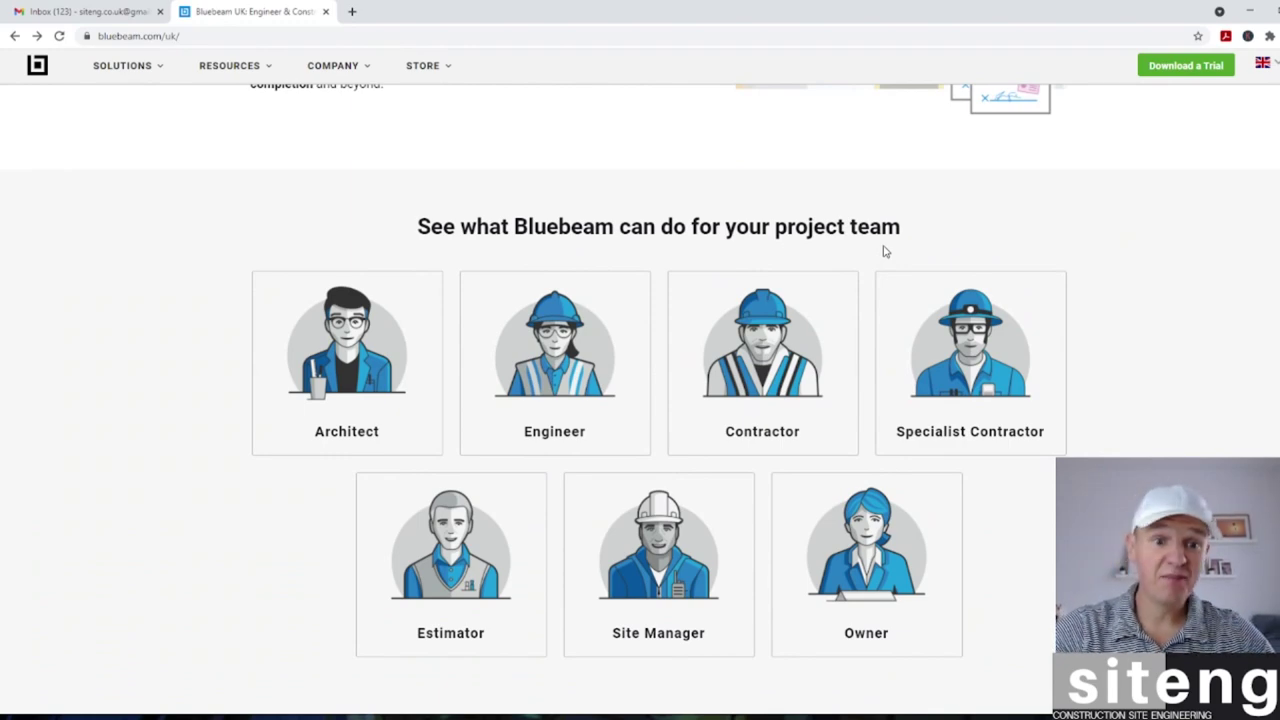
scroll(884, 252, up, 8)
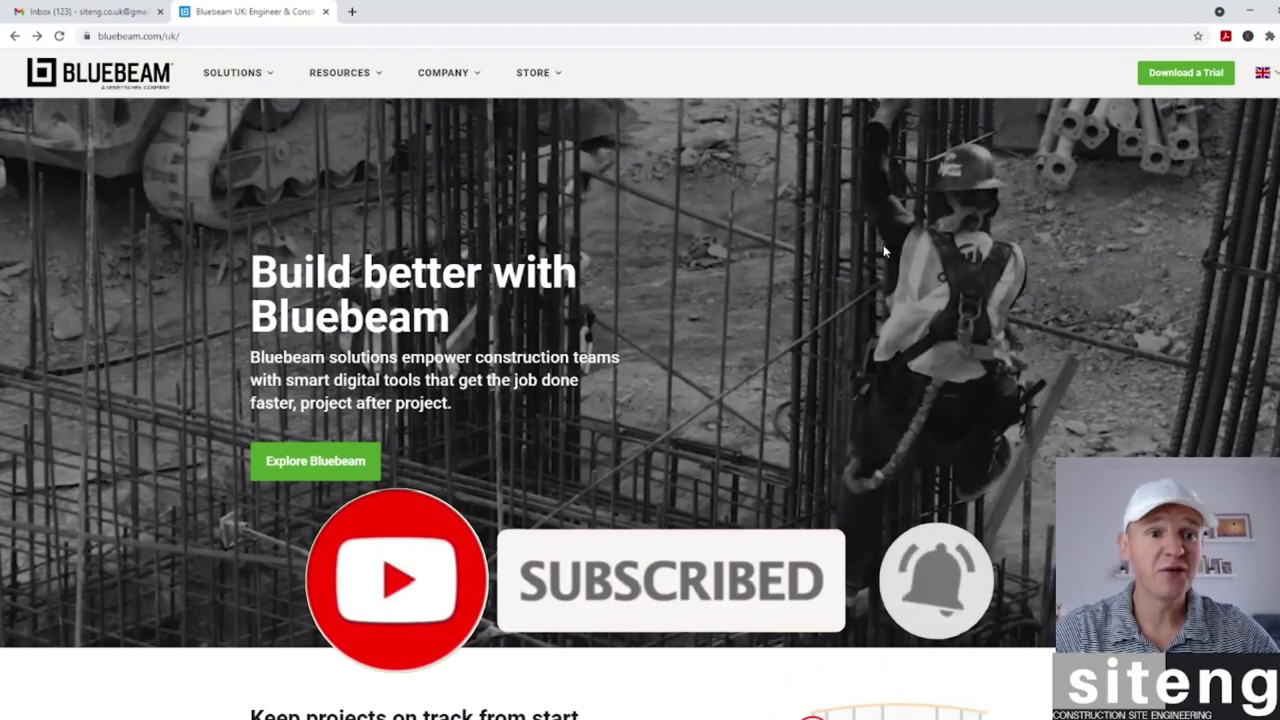
scroll(884, 252, down, 2)
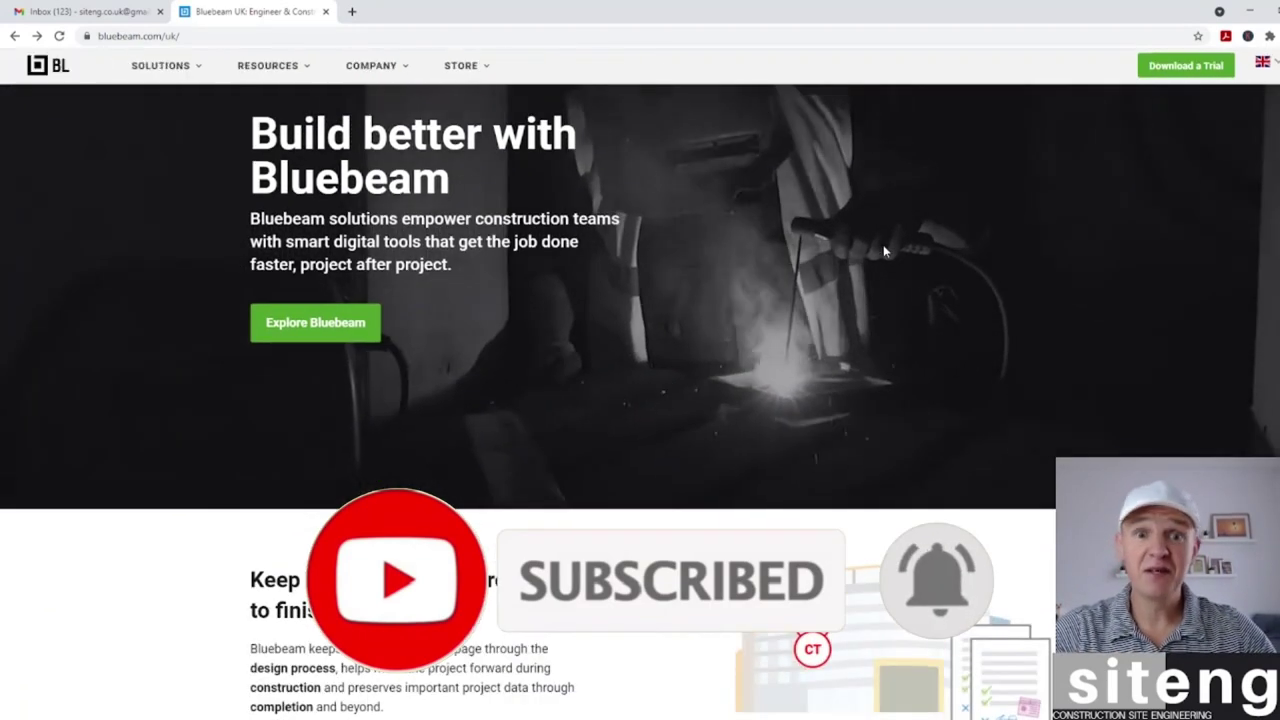
scroll(884, 251, down, 2)
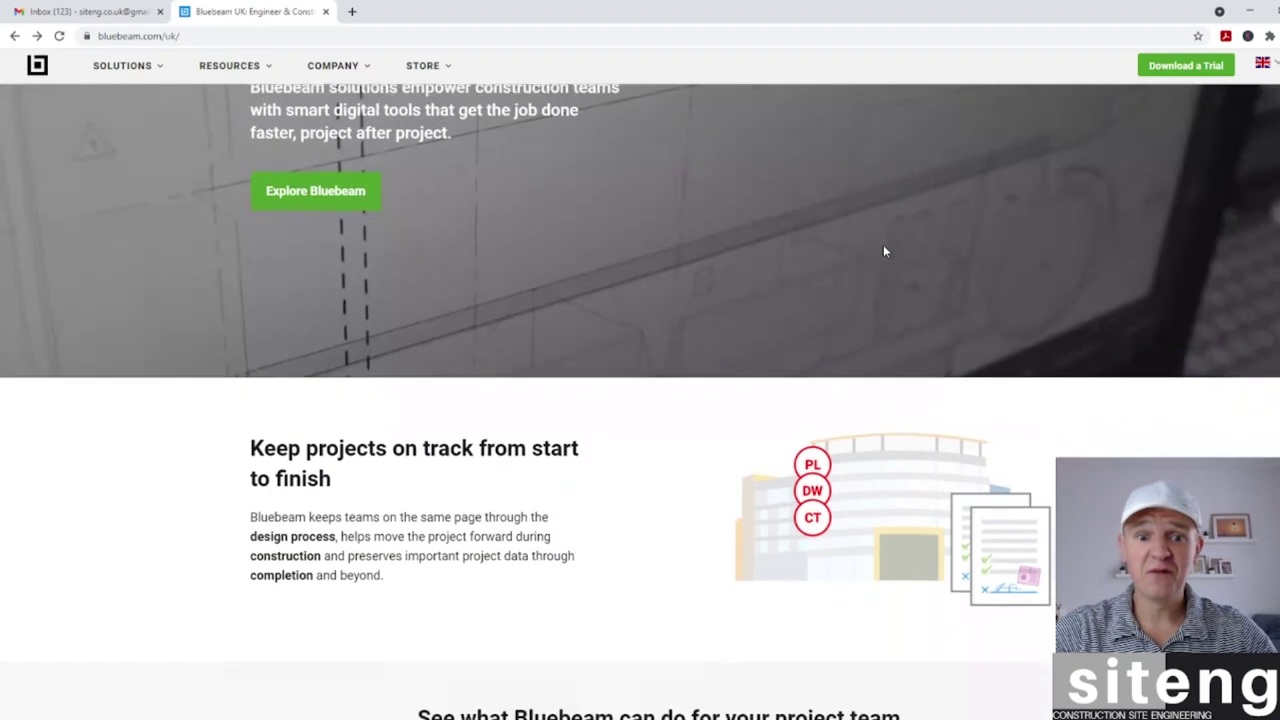
scroll(884, 252, down, 3)
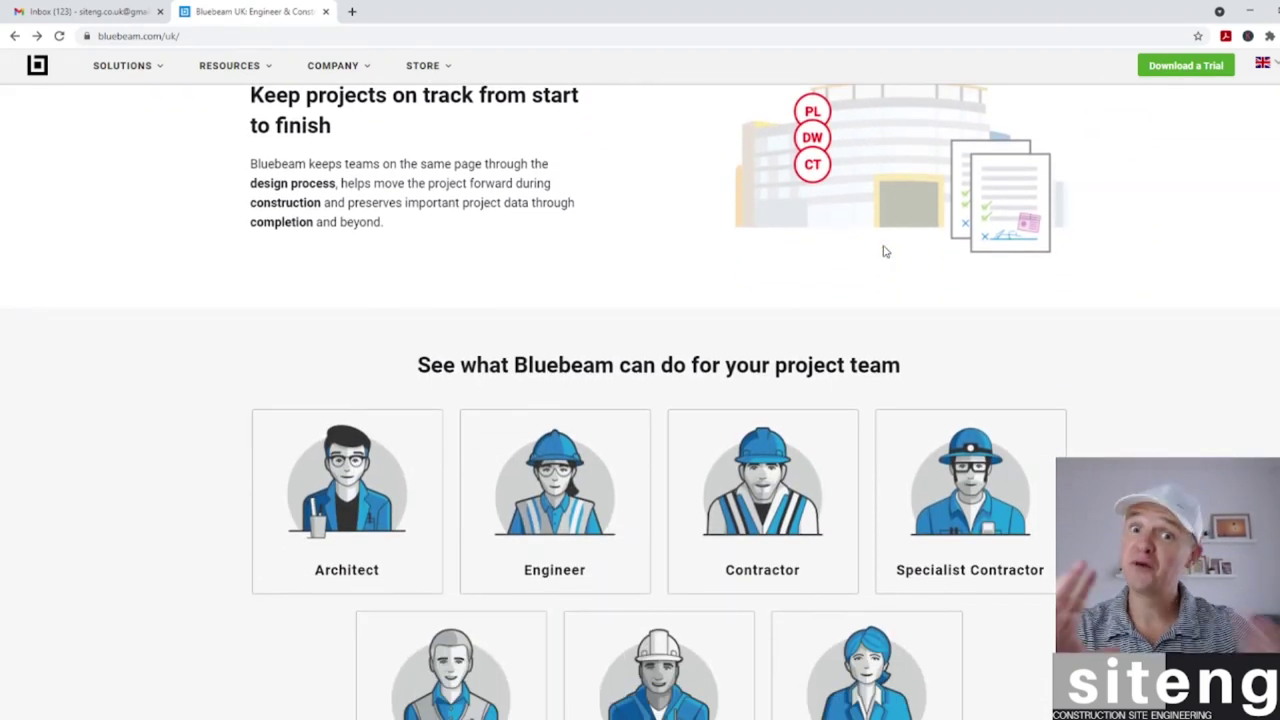
scroll(884, 252, down, 2)
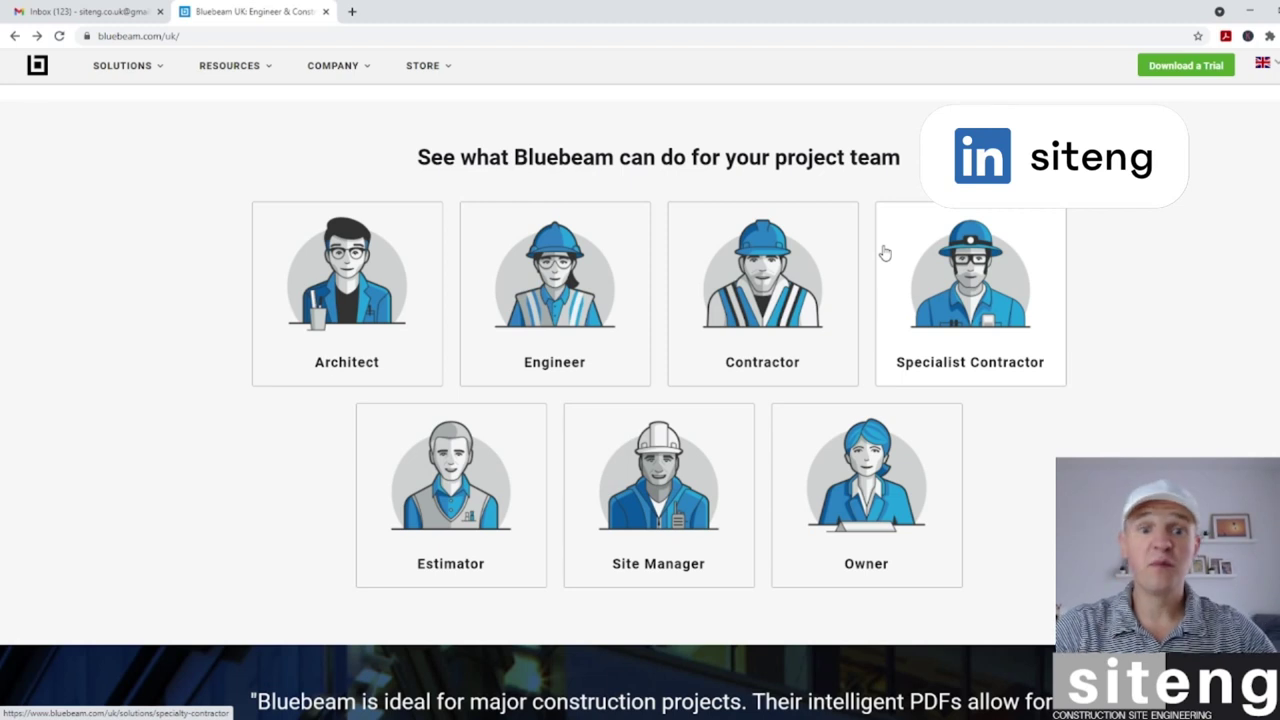
scroll(884, 252, up, 3)
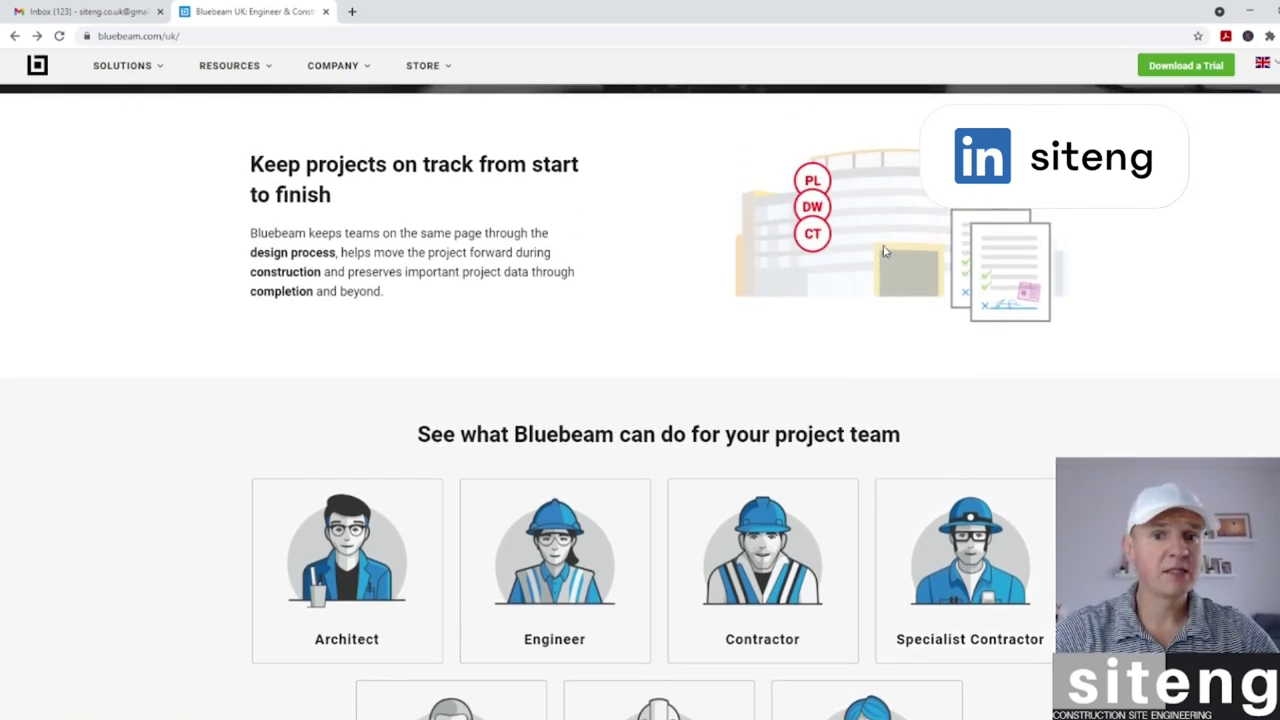
scroll(884, 252, up, 5)
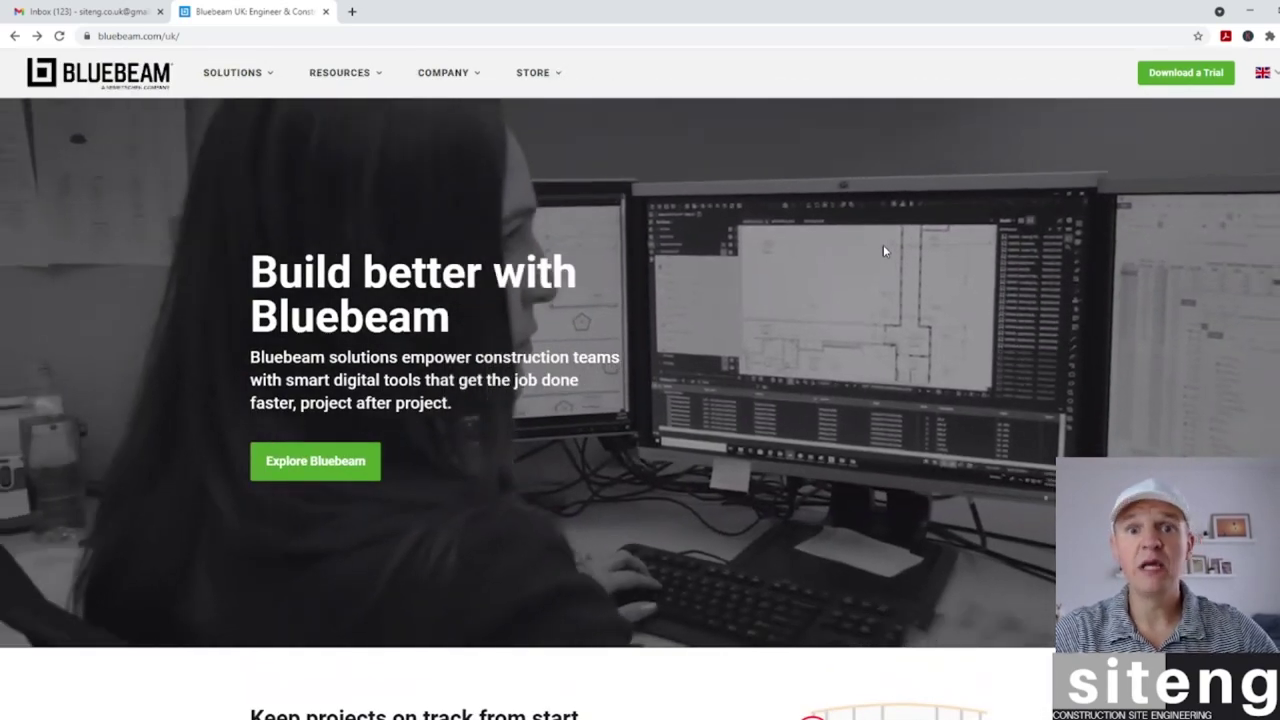
- Look through the Bluebeam home page down to the newsletter sign-up and the News & Events section
scroll(884, 252, down, 8)
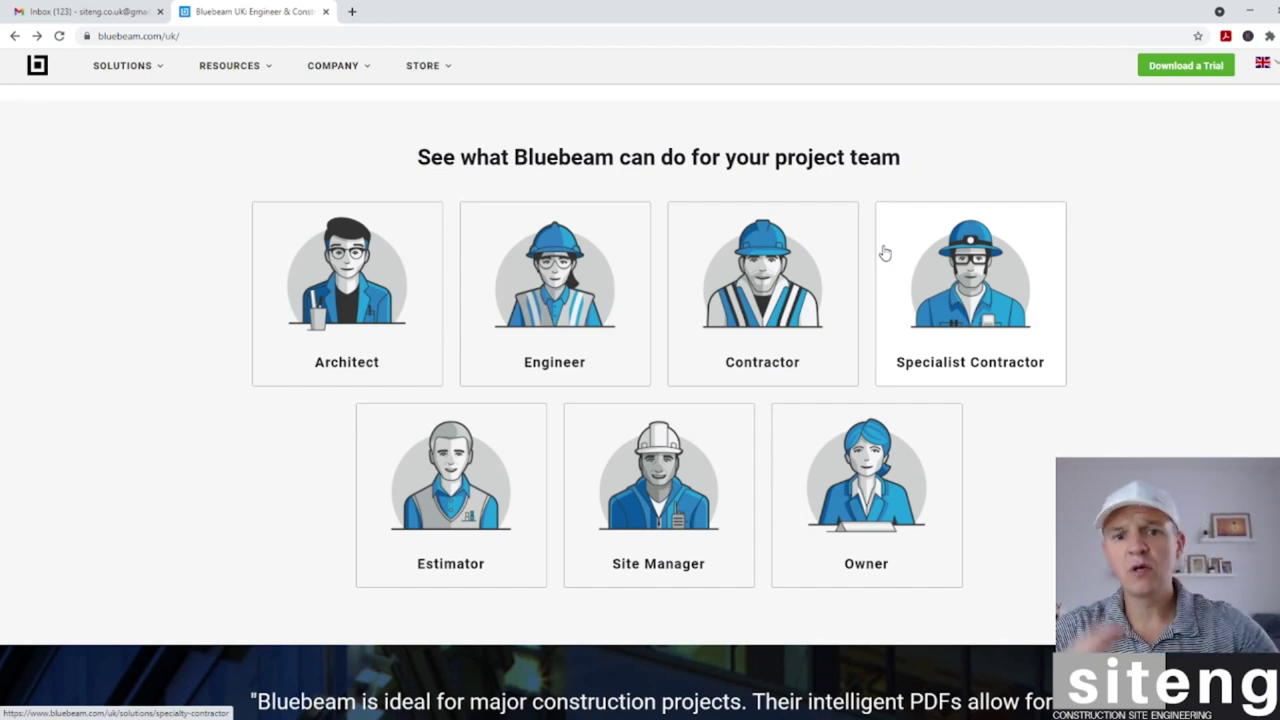
scroll(885, 253, down, 3)
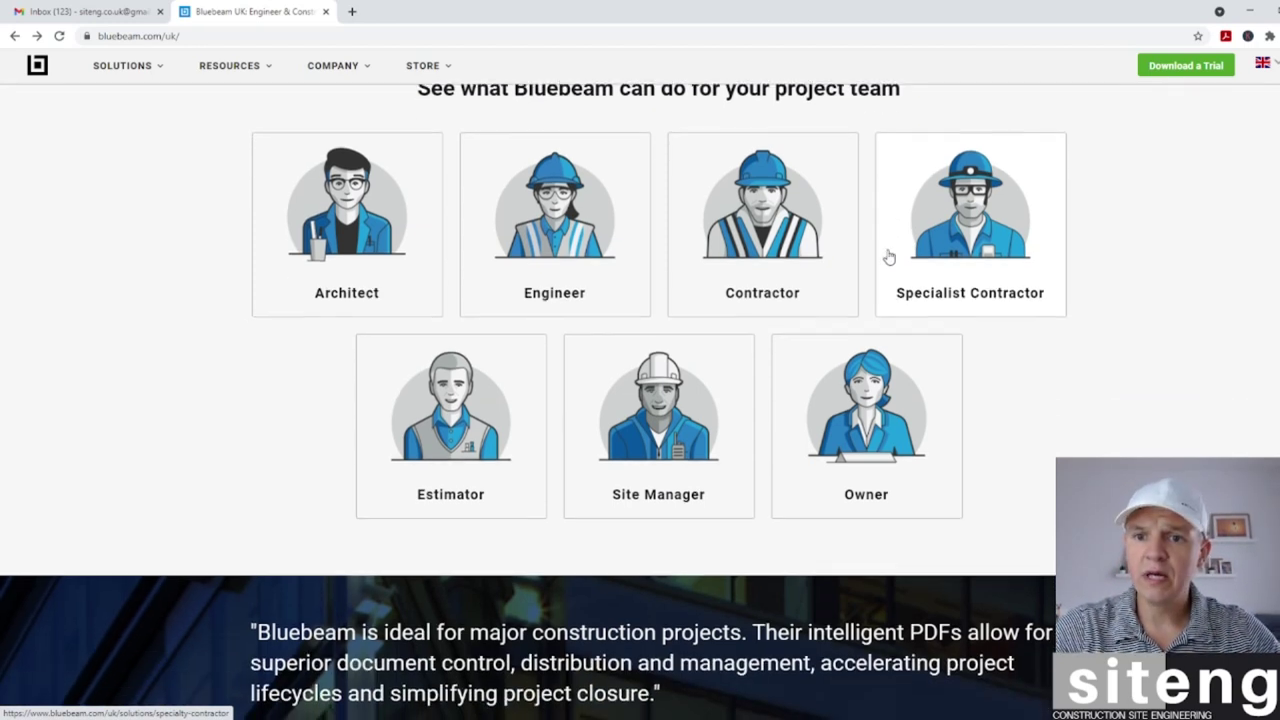
scroll(889, 258, down, 1)
scroll(889, 258, down, 2)
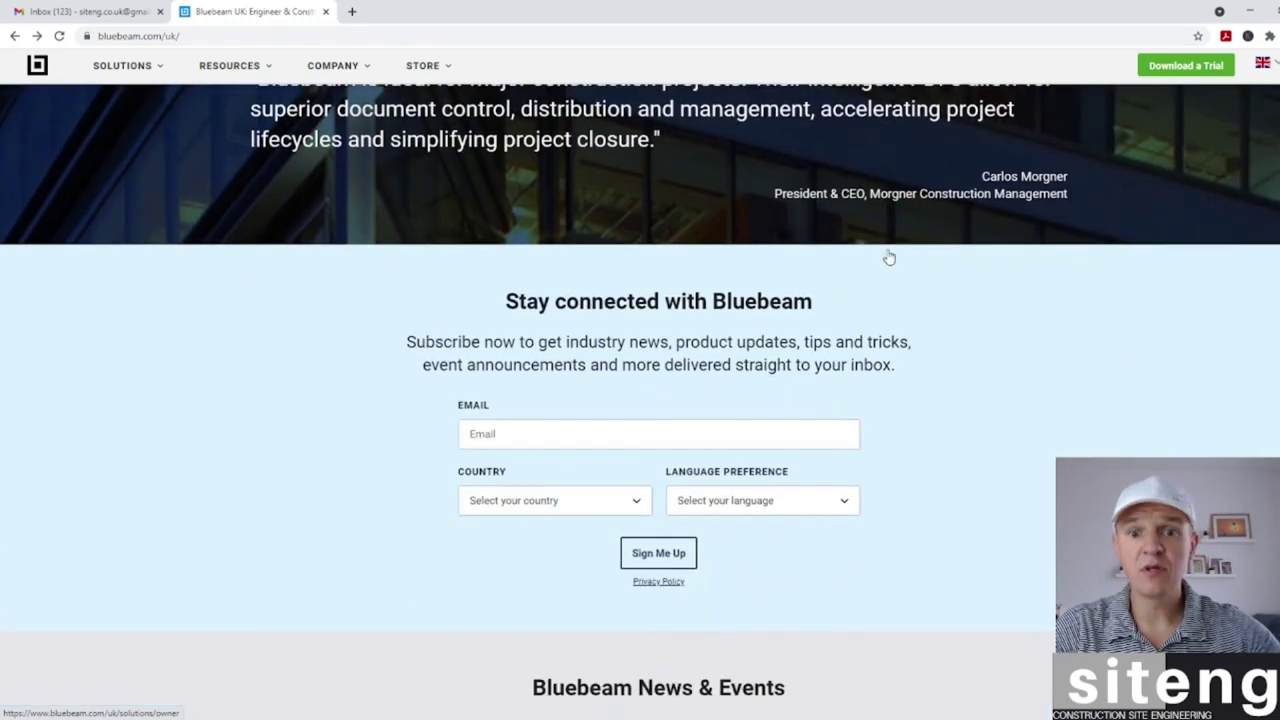
scroll(889, 256, down, 2)
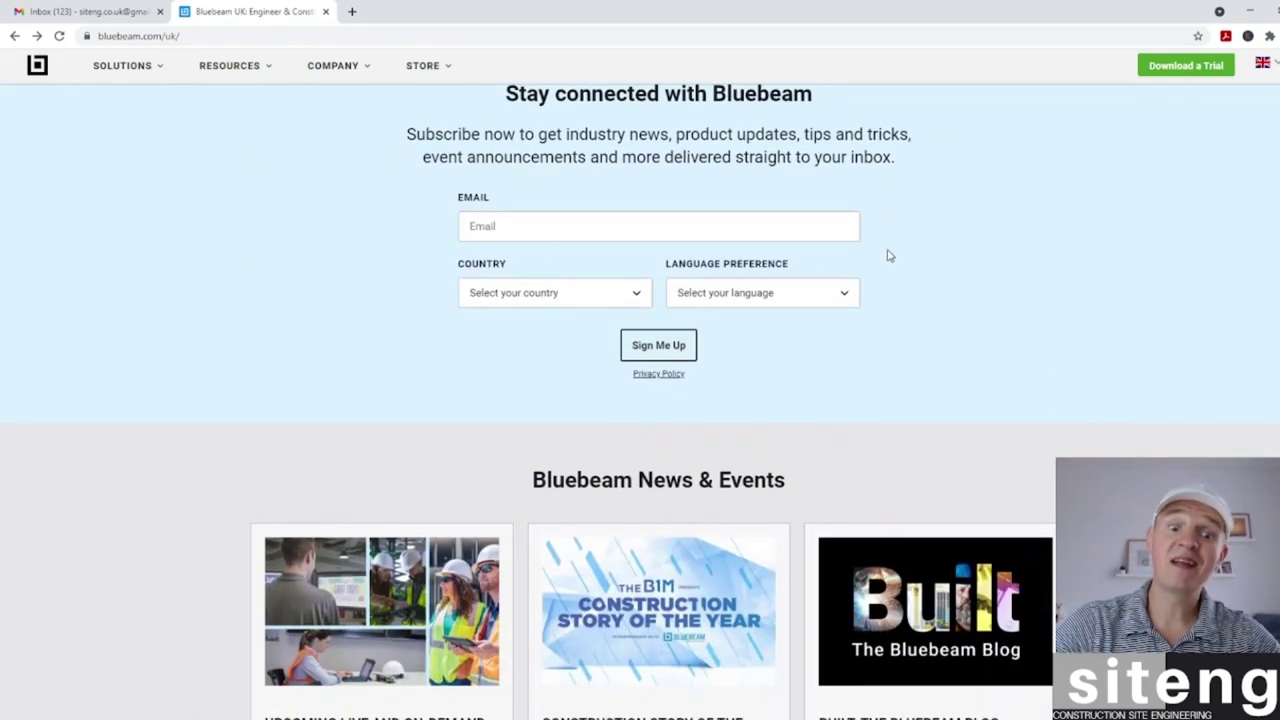